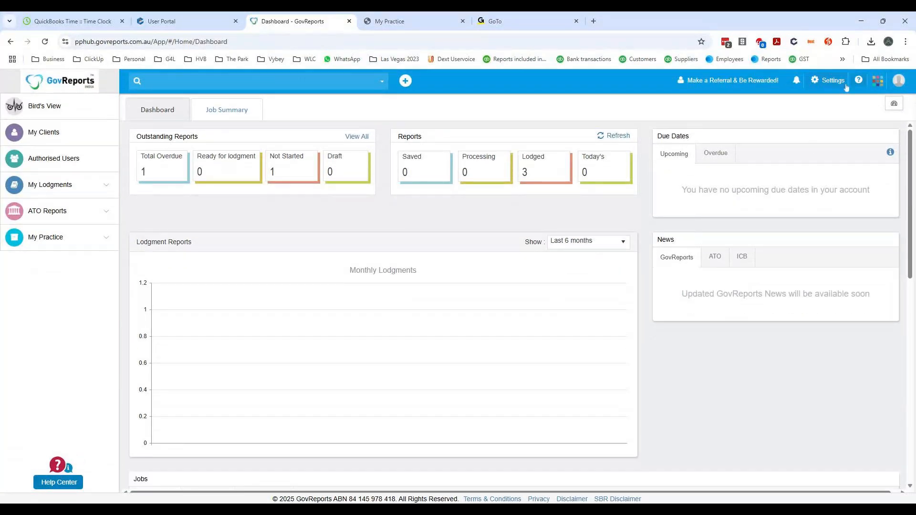
# - Consult the Templates & Letters section under My Practice in the Help Center user guide and close the help pages
pyautogui.click(860, 84)
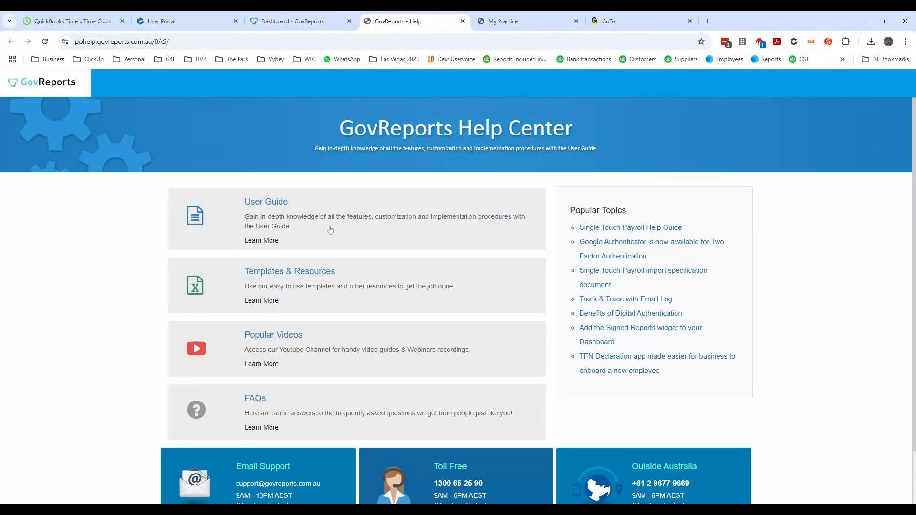
pyautogui.click(280, 209)
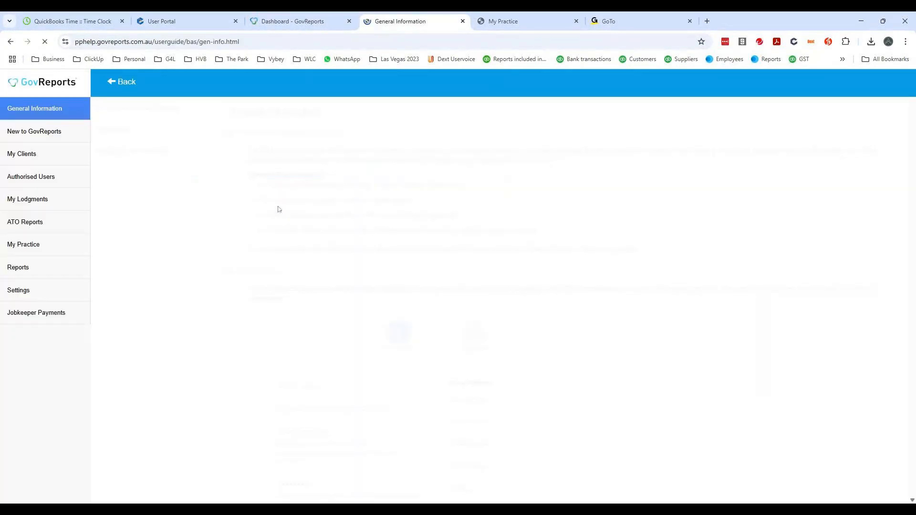
pyautogui.click(26, 248)
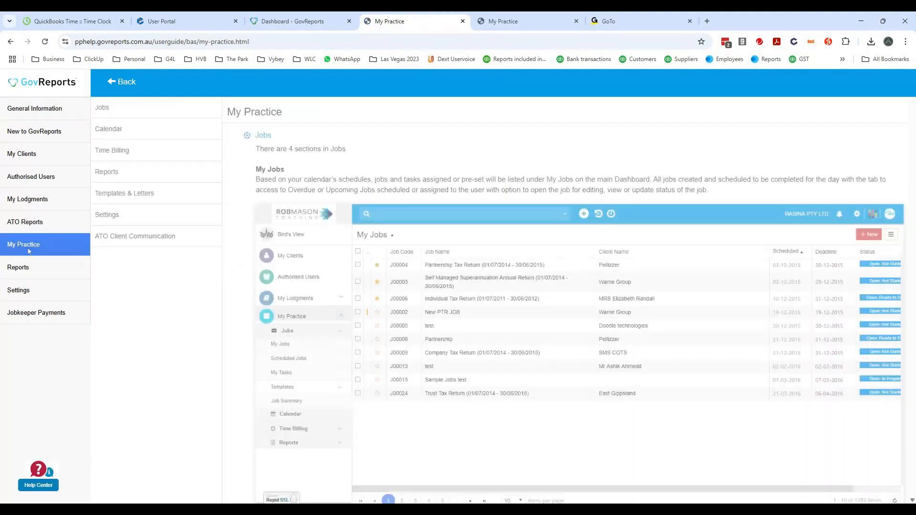
pyautogui.click(132, 198)
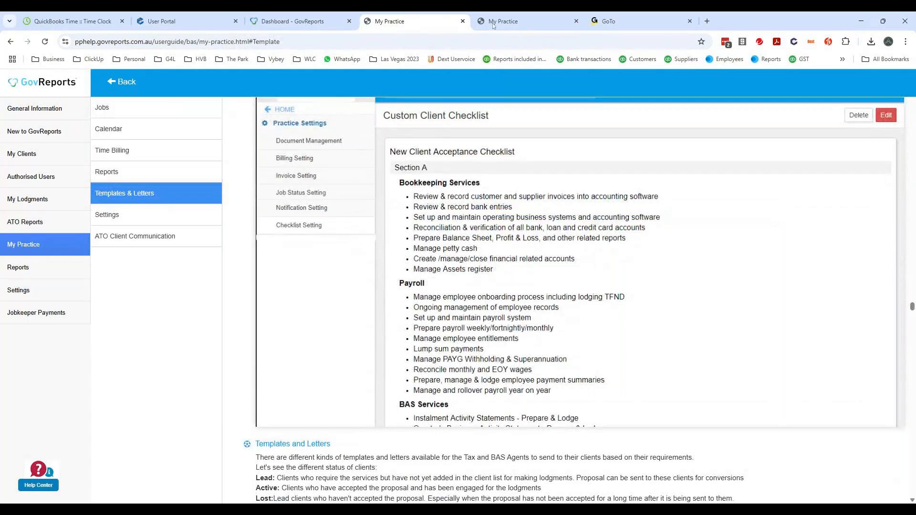
pyautogui.click(464, 22)
pyautogui.click(463, 21)
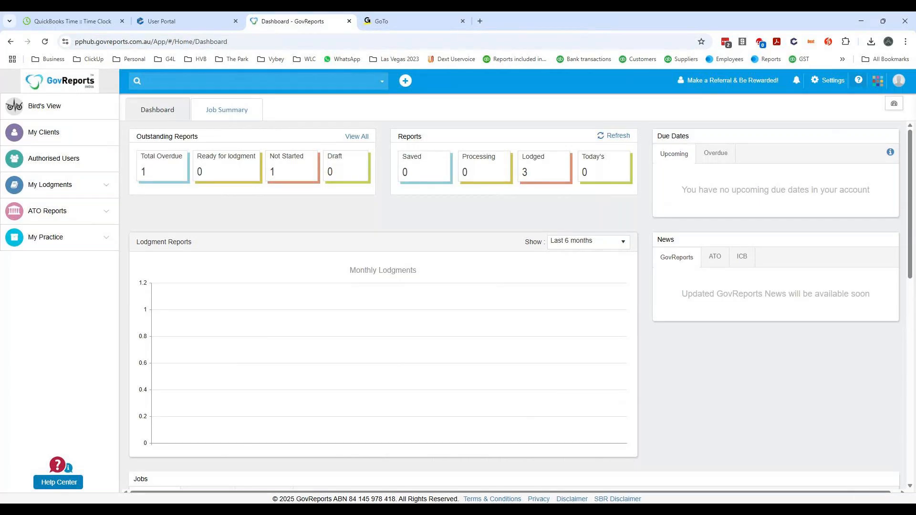
# - Open the Templates & Letters list under My Practice and sign back in to the timed-out session
pyautogui.click(80, 248)
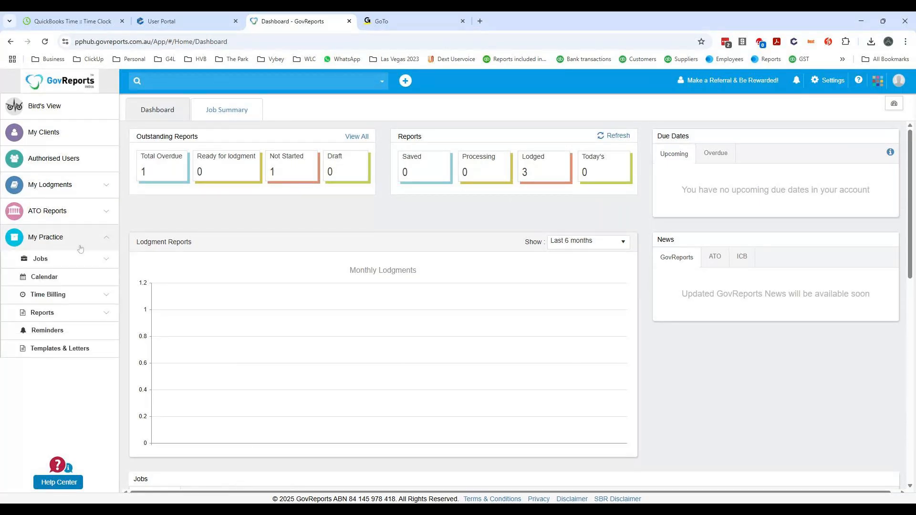
pyautogui.click(56, 352)
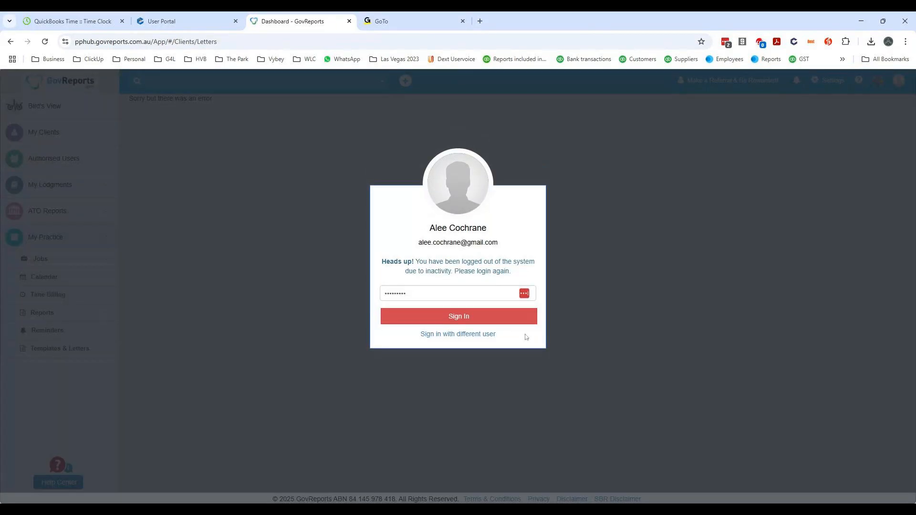
pyautogui.click(466, 318)
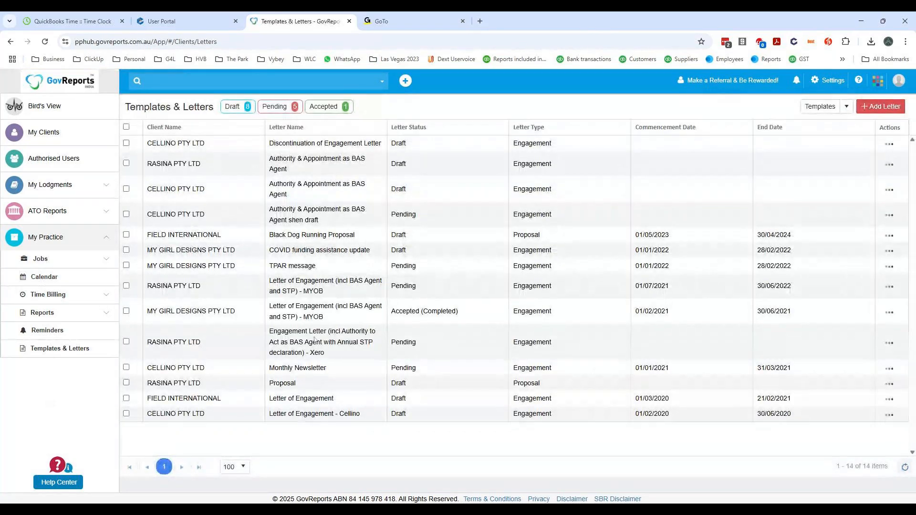
# - Reach Templates & Letters through the Practice Settings page
pyautogui.click(830, 82)
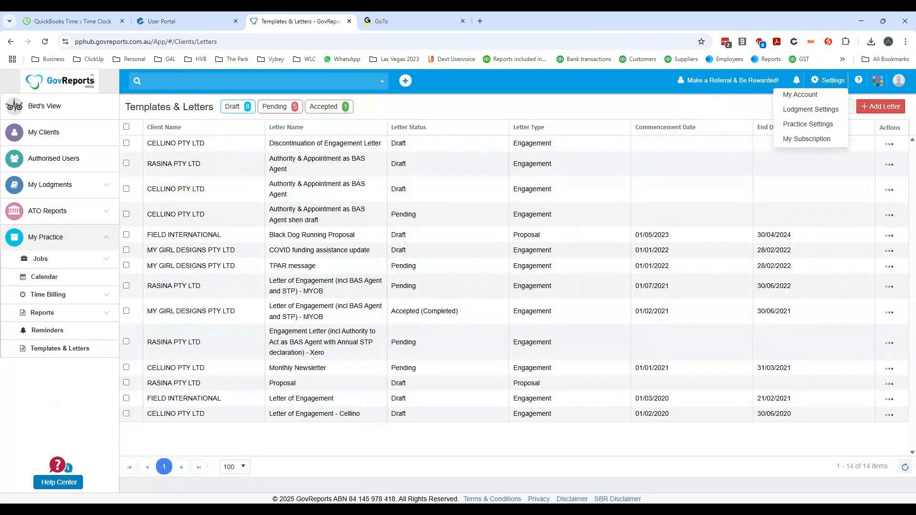
pyautogui.click(800, 124)
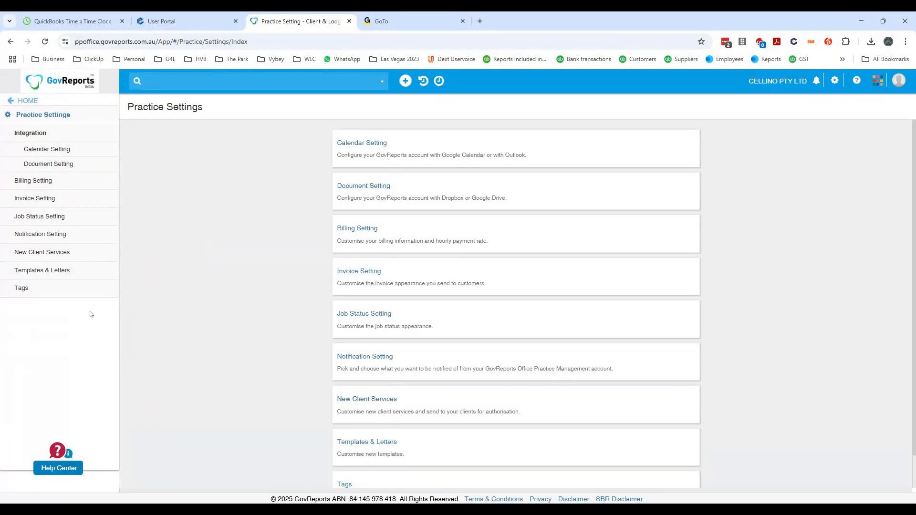
pyautogui.click(357, 441)
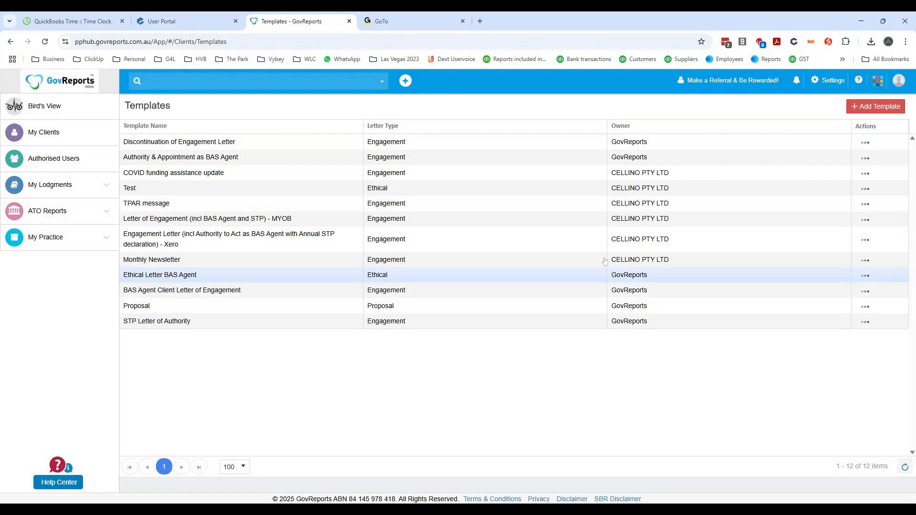
# - Review the client letters by Draft, Pending and Accepted status and view the list of available templates
pyautogui.click(86, 240)
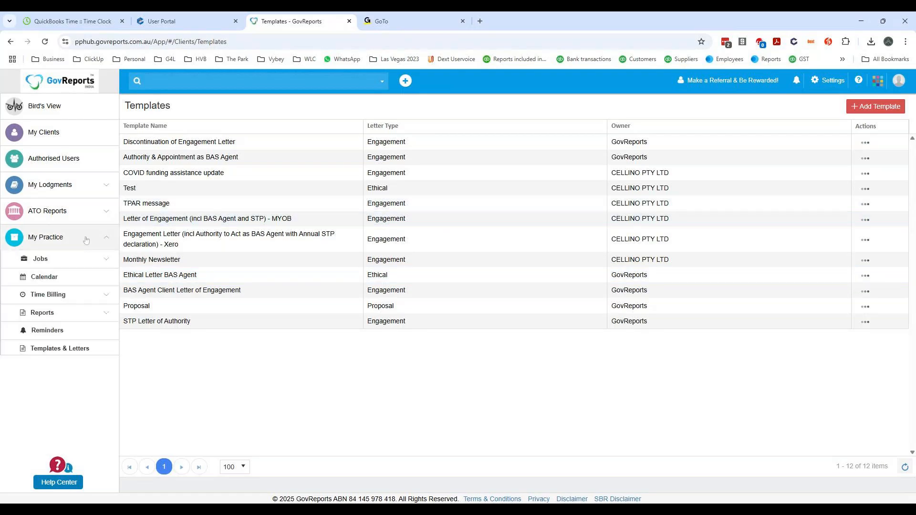
pyautogui.click(56, 354)
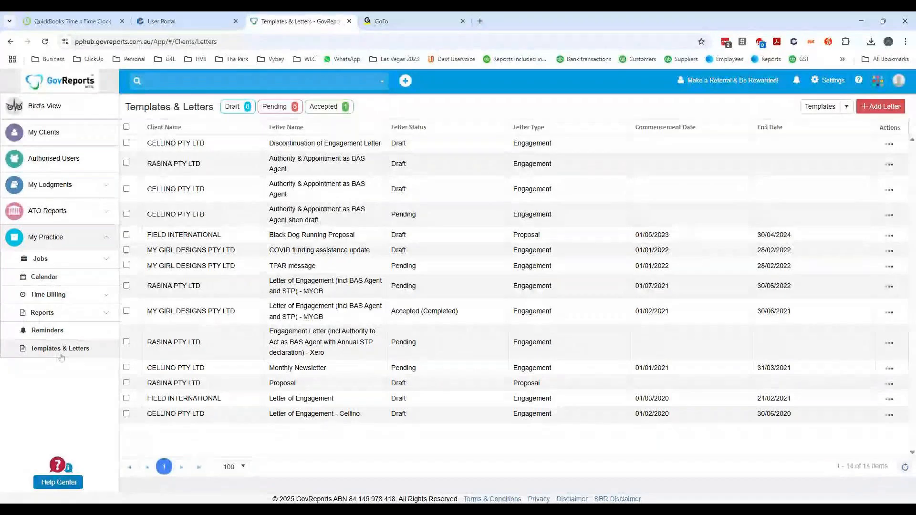
pyautogui.click(846, 107)
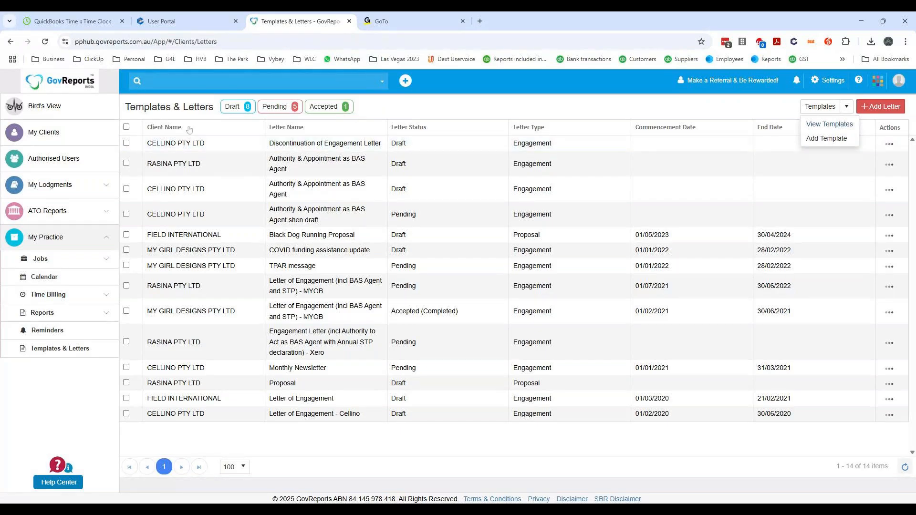
pyautogui.click(233, 107)
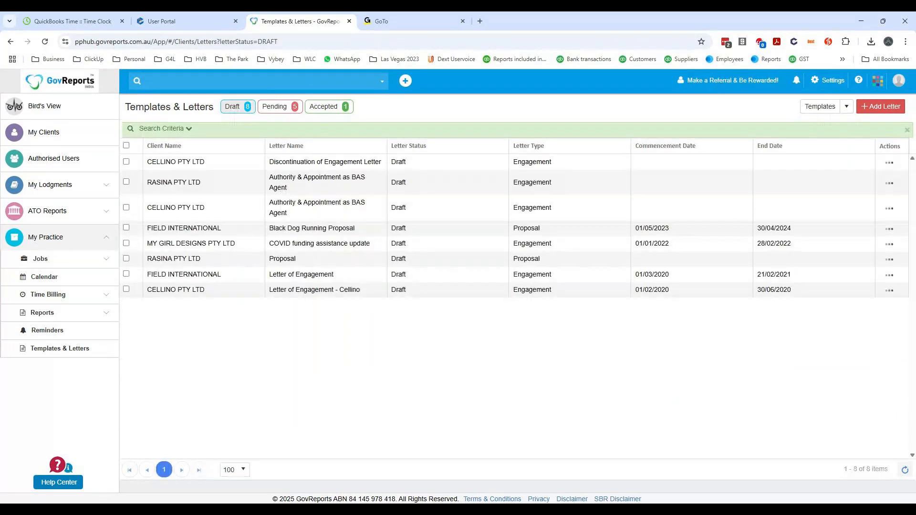
pyautogui.click(273, 107)
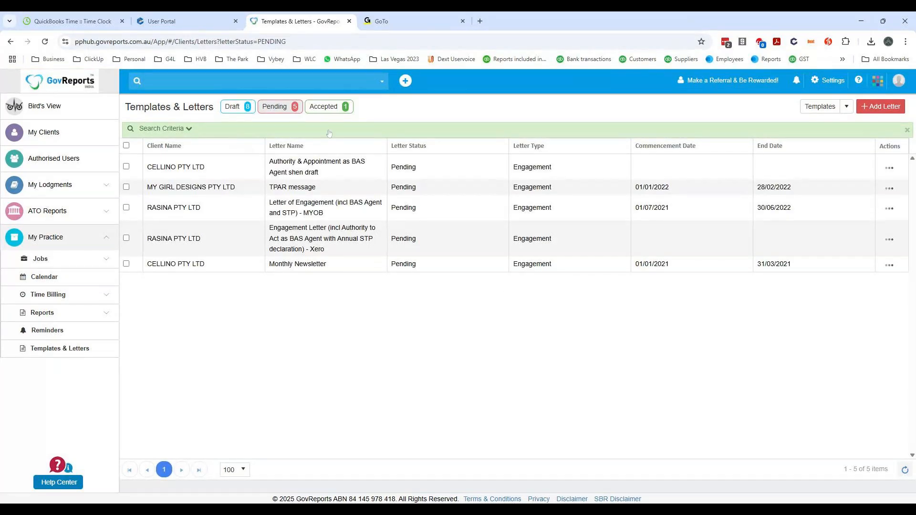
pyautogui.click(331, 111)
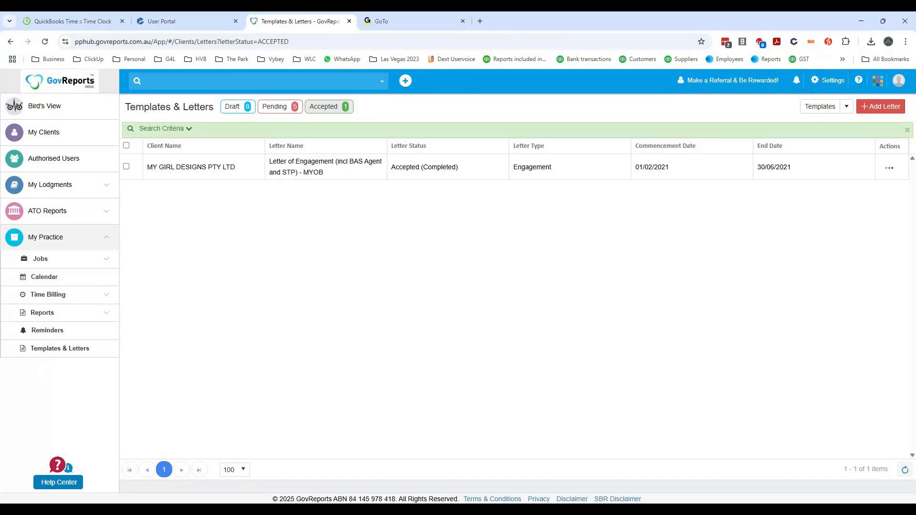
pyautogui.click(844, 108)
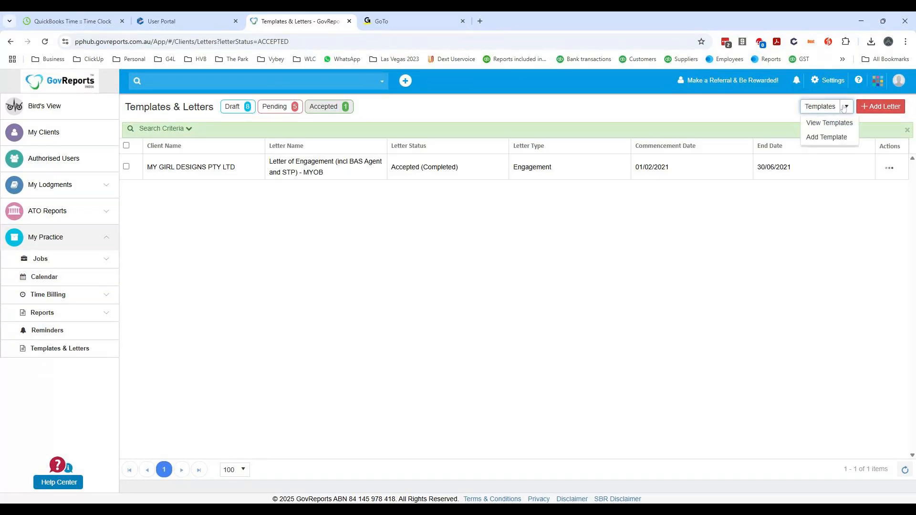
pyautogui.click(818, 125)
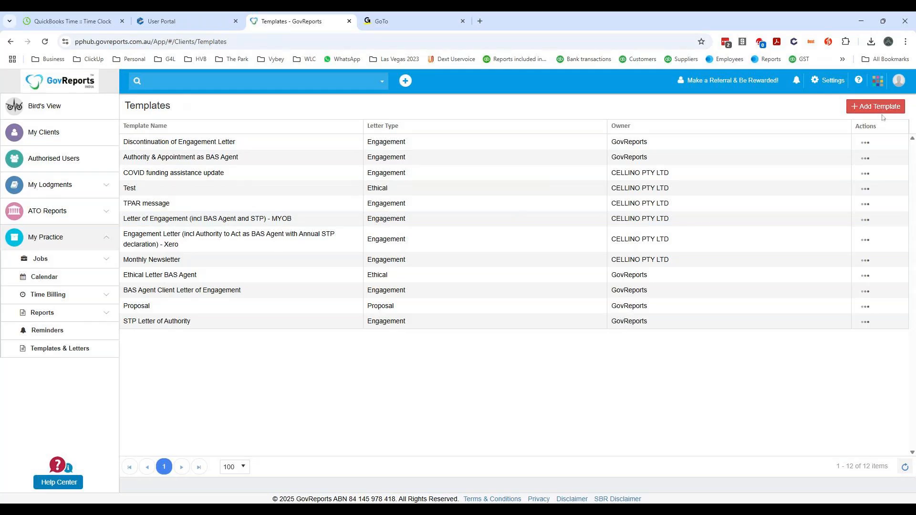
# - Examine the custom New Client Services checklist in the practice settings, from Section A through Section D
pyautogui.click(813, 82)
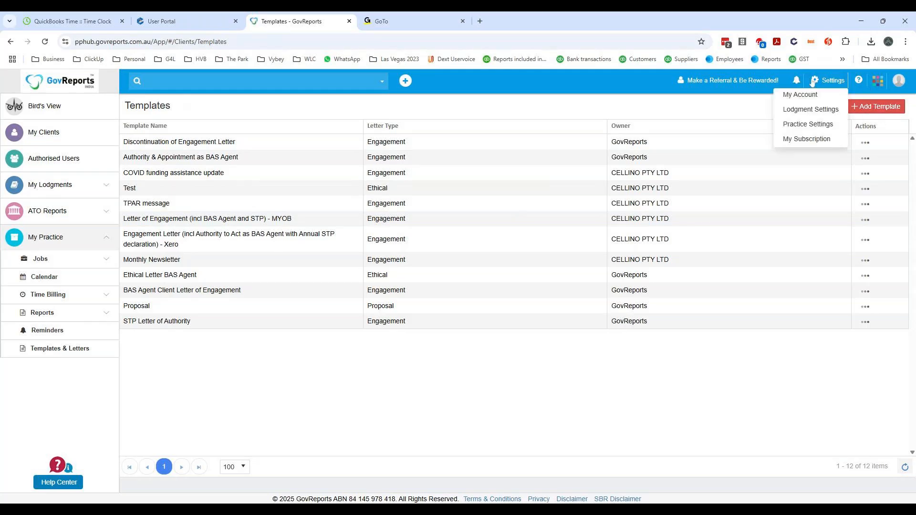
pyautogui.click(803, 125)
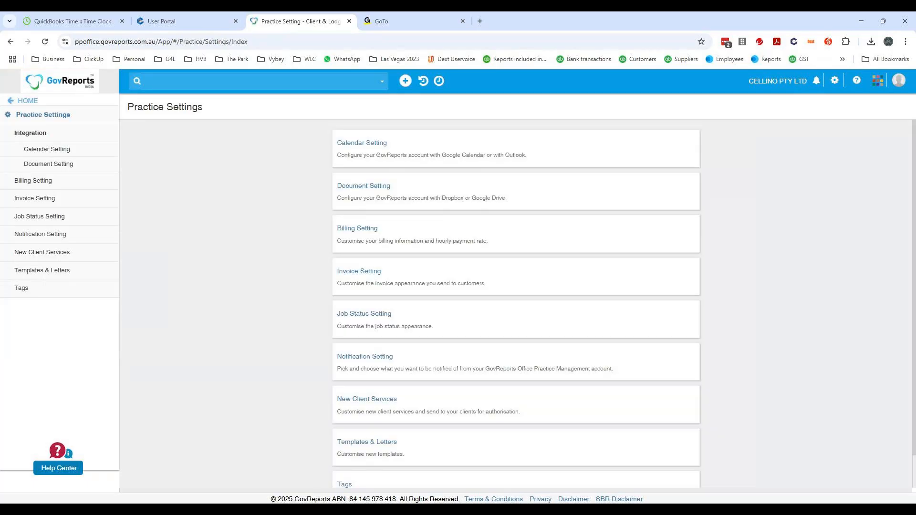
pyautogui.click(370, 399)
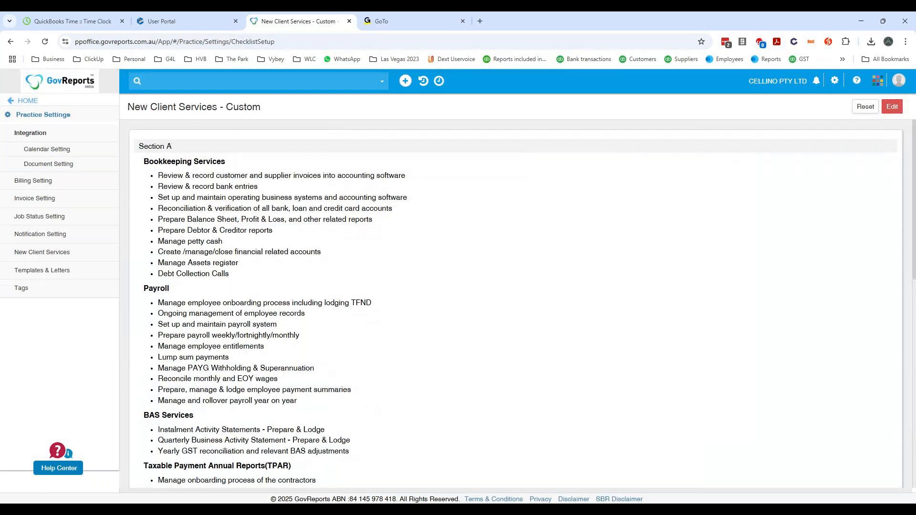
pyautogui.scroll(-1, 604, 293)
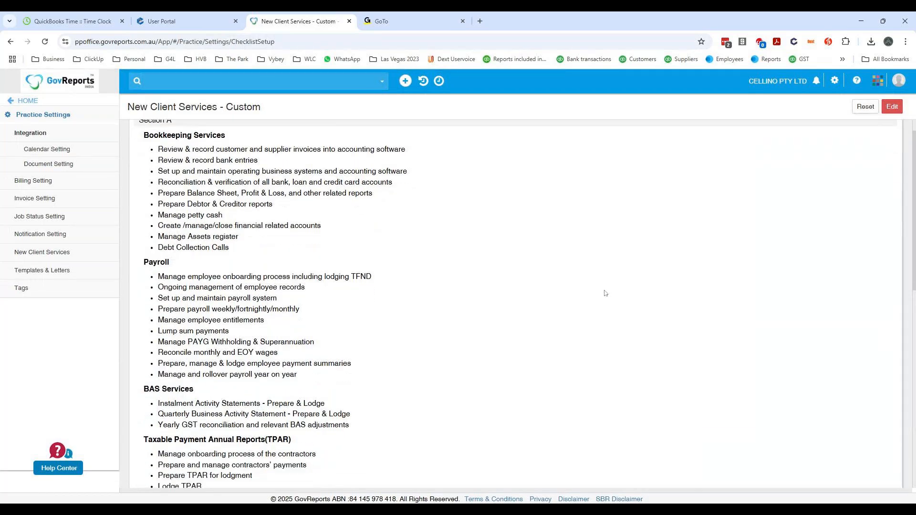
pyautogui.scroll(-6, 604, 292)
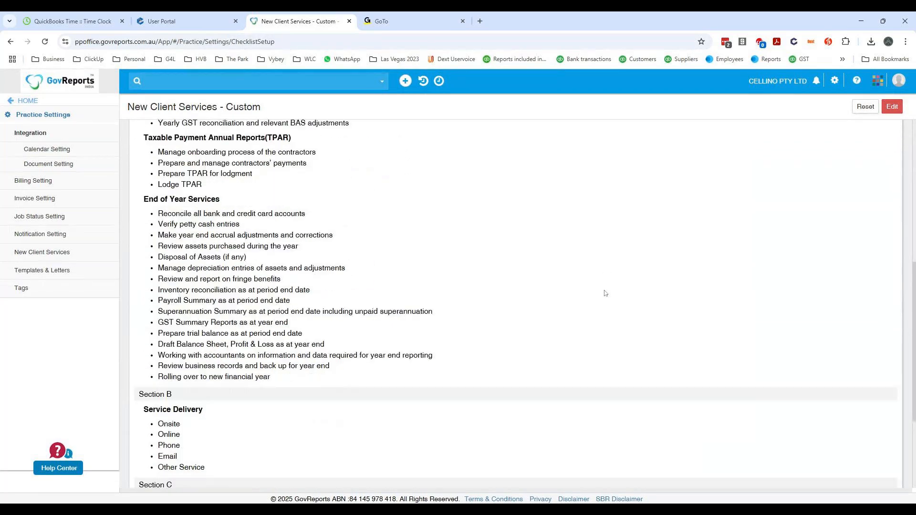
pyautogui.scroll(4, 605, 293)
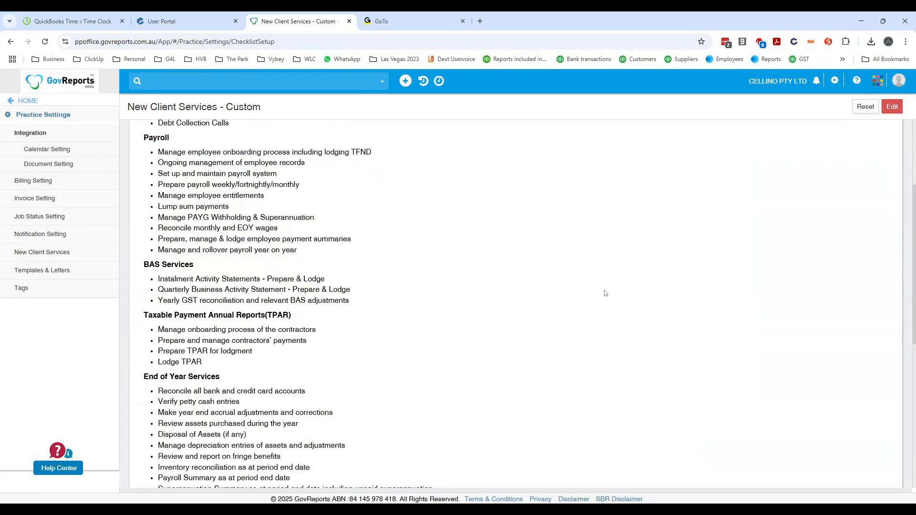
pyautogui.scroll(2, 605, 293)
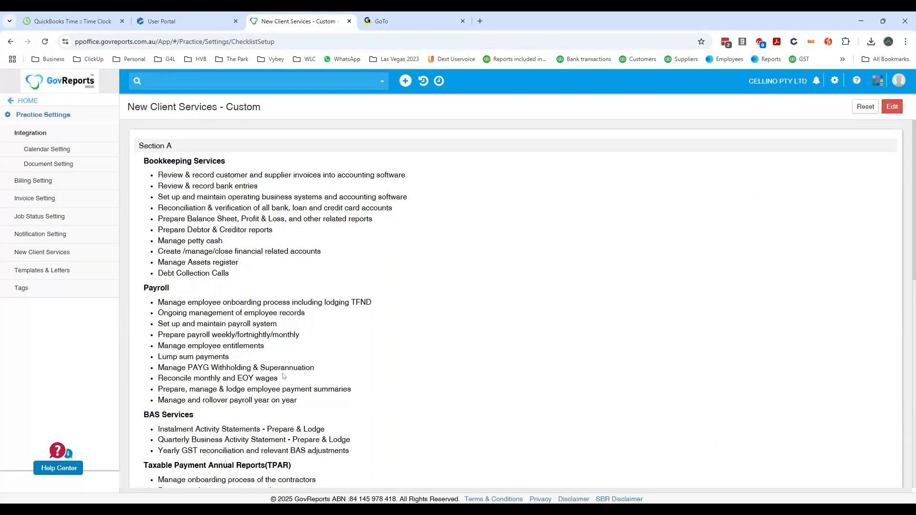
pyautogui.scroll(-3, 604, 293)
pyautogui.scroll(-4, 262, 353)
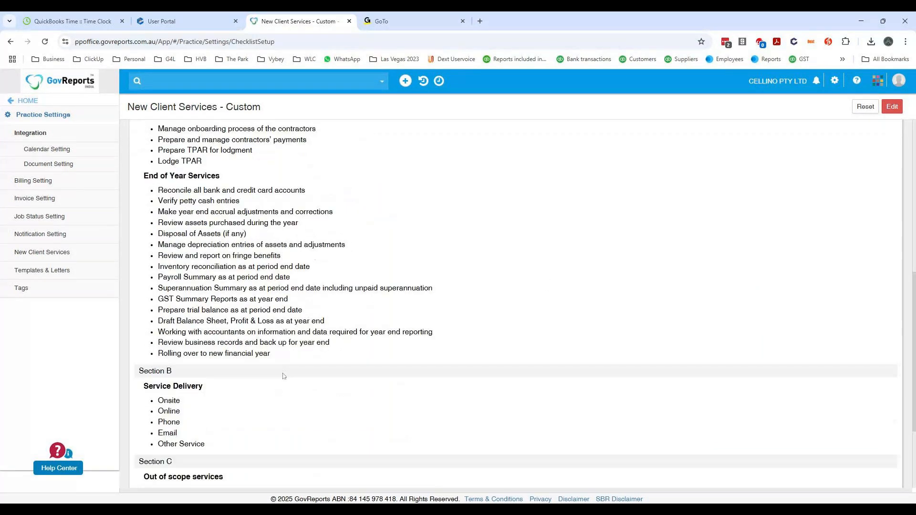
pyautogui.scroll(-2, 262, 353)
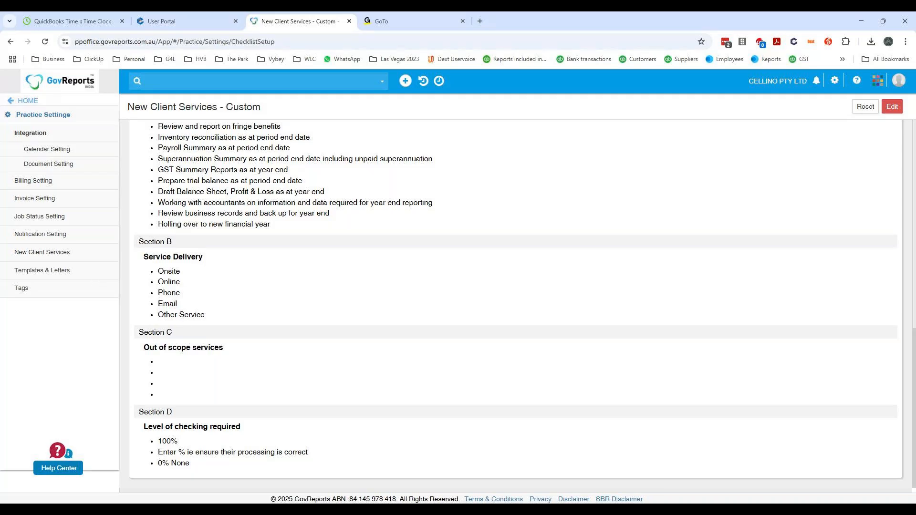
# - Return to the Templates & Letters templates and start a new blank template
pyautogui.click(50, 275)
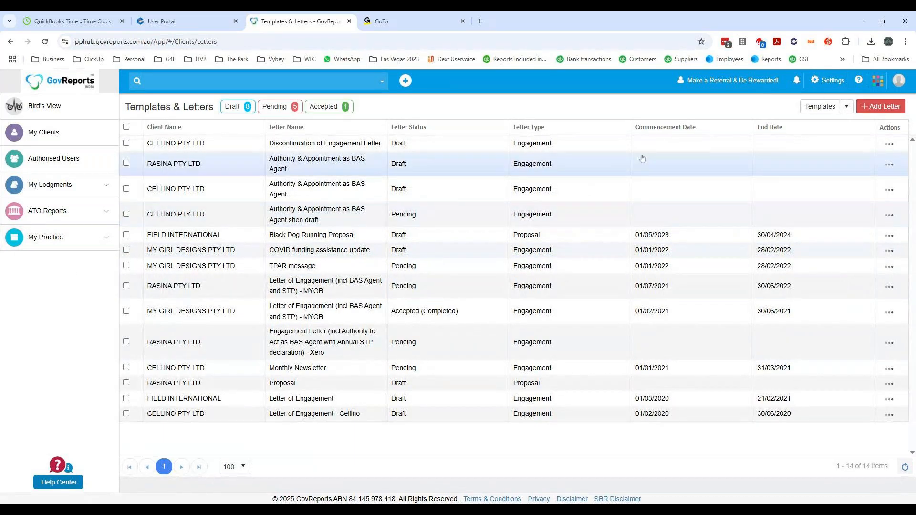
pyautogui.click(847, 107)
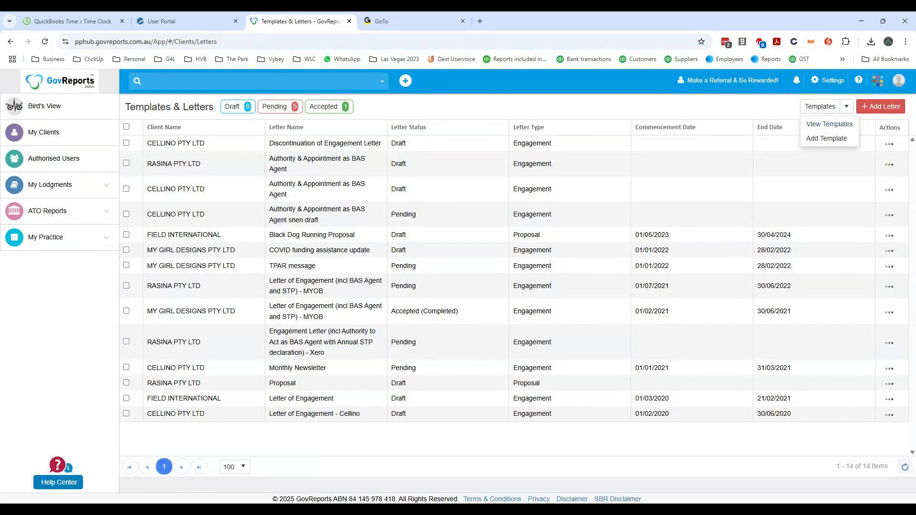
pyautogui.click(823, 125)
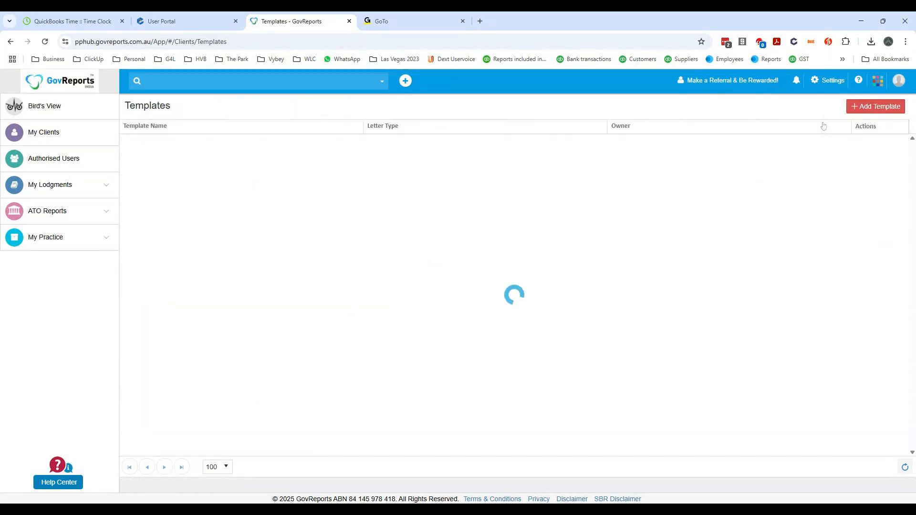
pyautogui.click(869, 110)
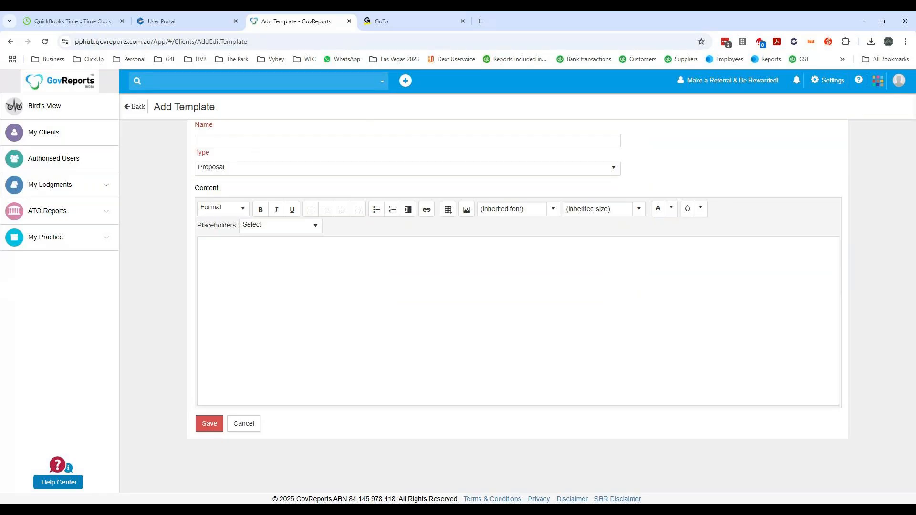
# - Name the template "Engagement Letter (incl Authority to Act as ABAS Agent with Annual STP declaration) - Xero"
pyautogui.click(199, 141)
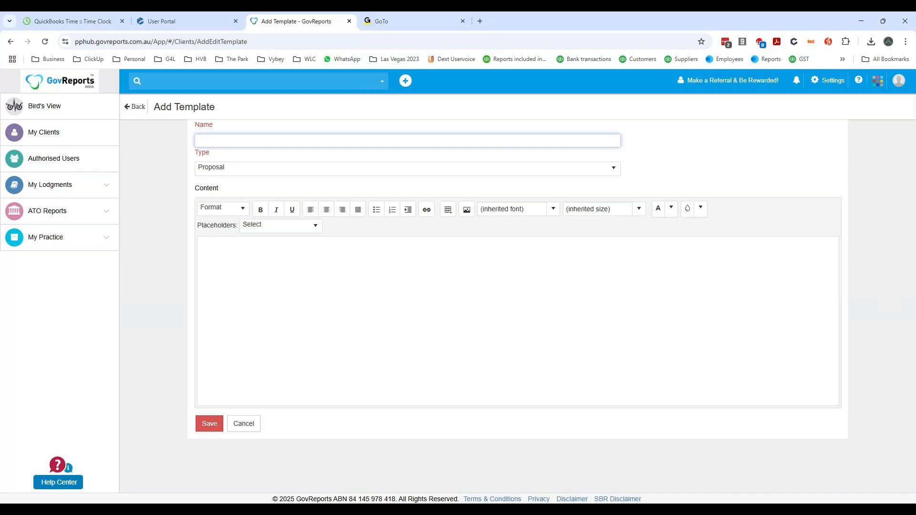
pyautogui.write('Engagement Let')
pyautogui.write('ter (n')
pyautogui.write('incl ')
pyautogui.write('te')
pyautogui.write('Authority')
pyautogui.write(' to')
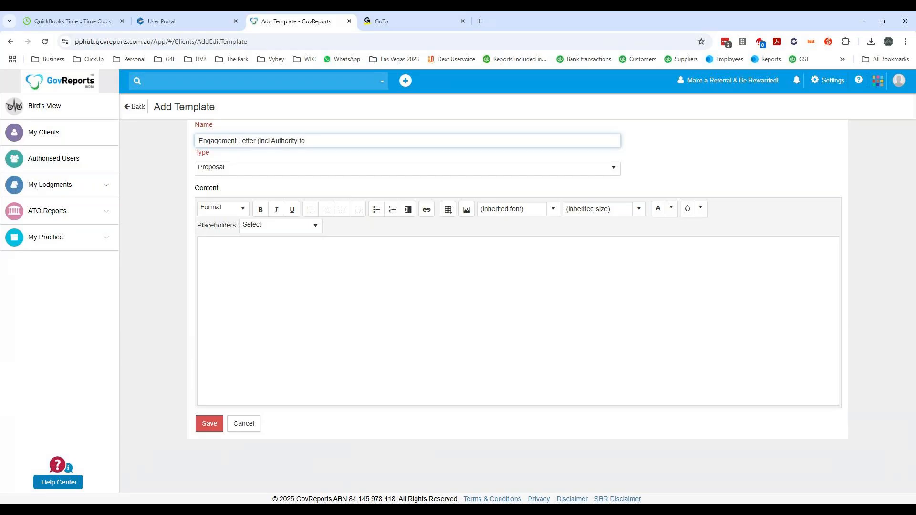
pyautogui.write(' Act as ABAS AGent with An')
pyautogui.press('BackSpace')
pyautogui.press('BackSpace')
pyautogui.press('BackSpace')
pyautogui.press('BackSpace')
pyautogui.press('BackSpace')
pyautogui.press('BackSpace')
pyautogui.press('BackSpace')
pyautogui.press('BackSpace')
pyautogui.press('BackSpace')
pyautogui.press('BackSpace')
pyautogui.press('BackSpace')
pyautogui.write('gent with and')
pyautogui.press('BackSpace')
pyautogui.press('BackSpace')
pyautogui.press('BackSpace')
pyautogui.write('Annual STP')
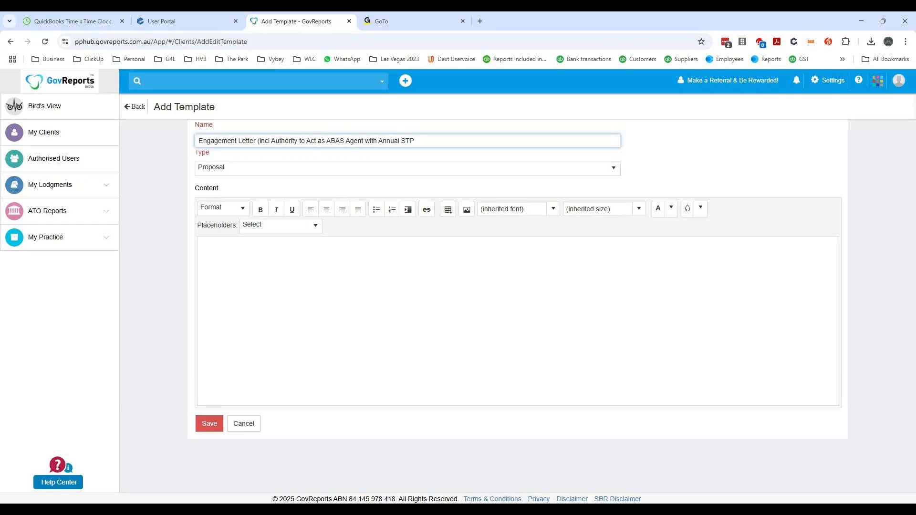
pyautogui.write(' declaration ')
pyautogui.write('=- ')
pyautogui.write('- Xer')
pyautogui.write('o')
# - Set the template type to Engagement and try to save the template without content
pyautogui.click(240, 171)
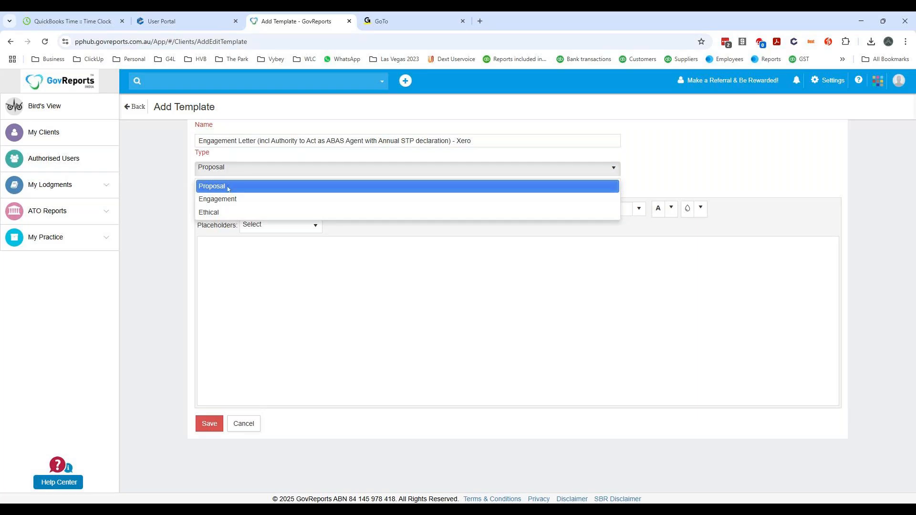
pyautogui.click(223, 200)
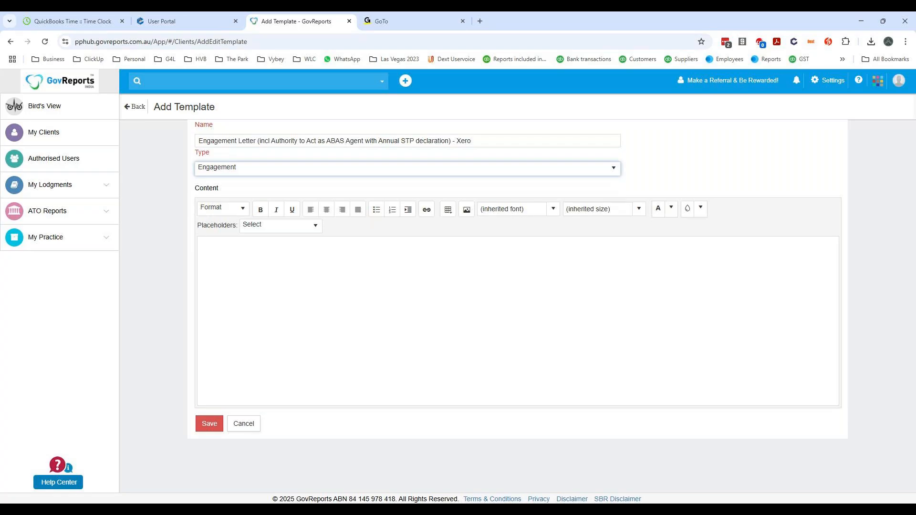
pyautogui.click(209, 425)
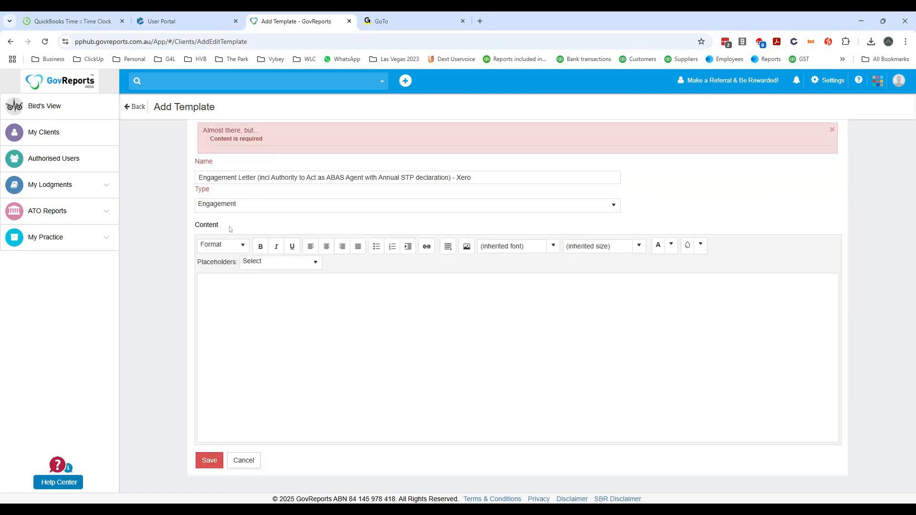
# - Write the content line "Confirmation of agreement for services between: {practice.name} and", using the Practice Name placeholder
pyautogui.click(304, 268)
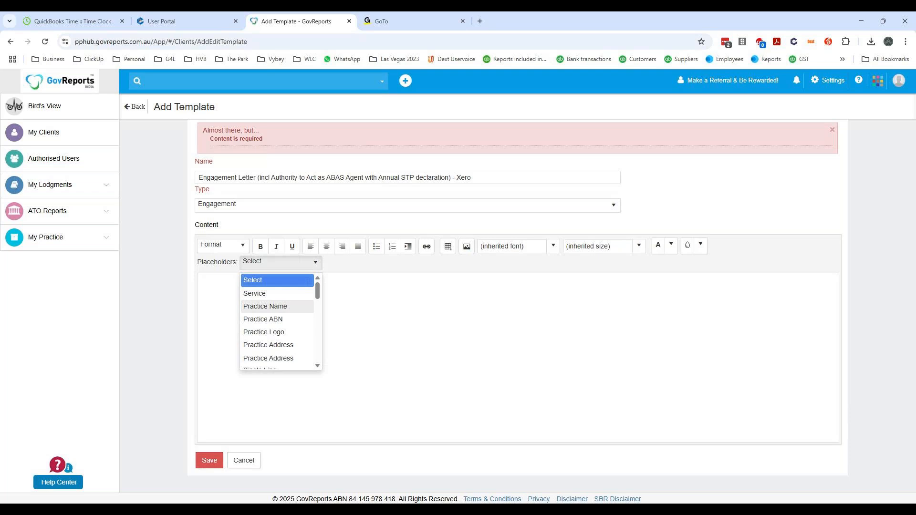
pyautogui.click(298, 309)
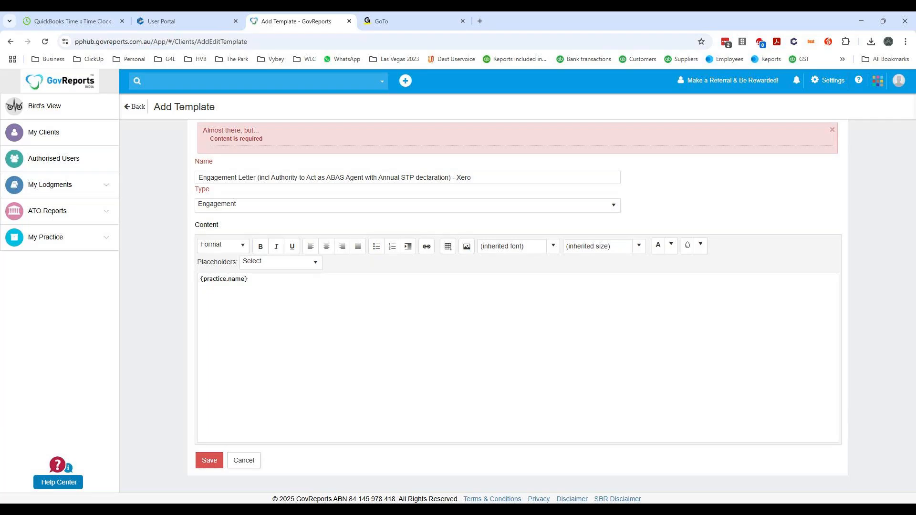
pyautogui.write('Confirmation of agreement')
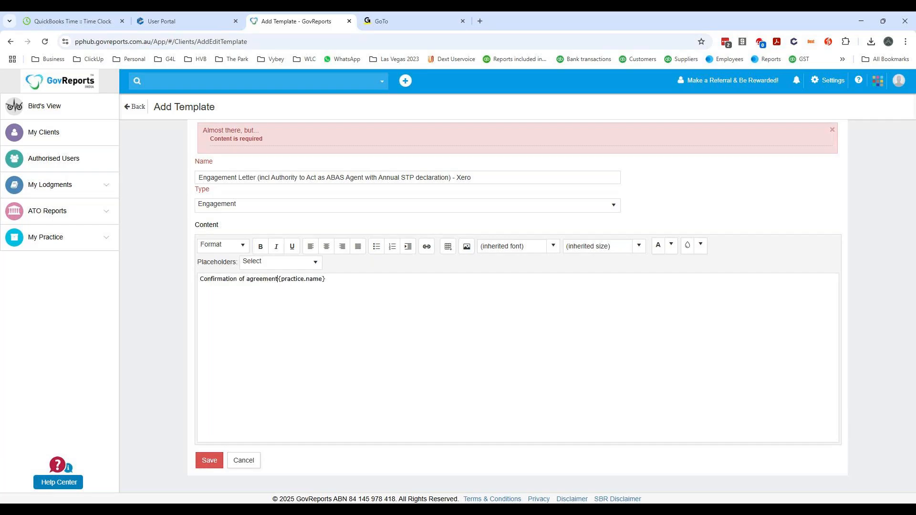
pyautogui.write(' for services berween')
pyautogui.press('BackSpace')
pyautogui.write(':')
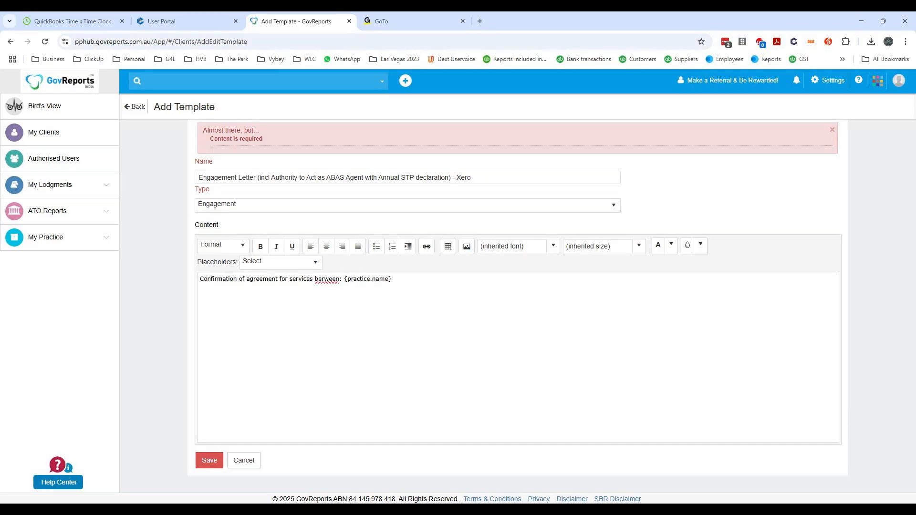
pyautogui.press('BackSpace')
pyautogui.write('t')
pyautogui.write('and')
# - Complete the confirmation line by inserting the client name placeholder {client.name} after "and"
pyautogui.click(313, 263)
pyautogui.moveTo(317, 299); pyautogui.dragTo(316, 314)
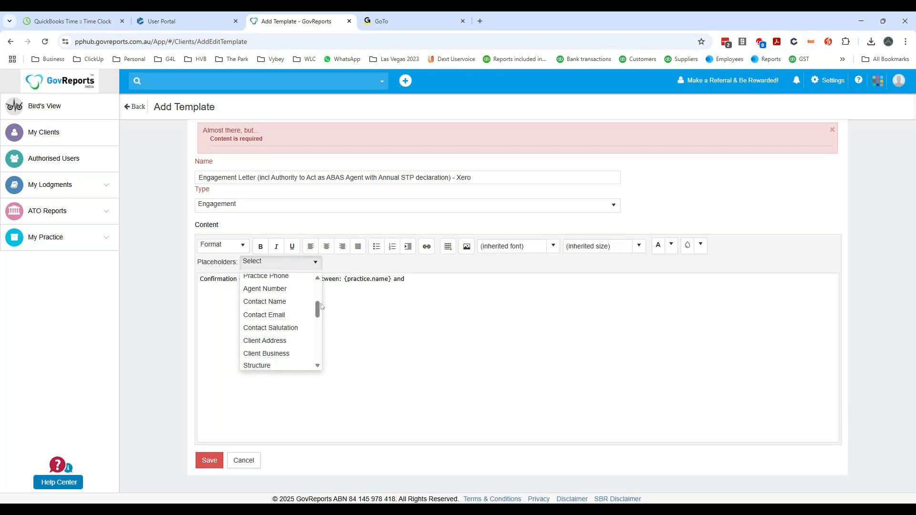
pyautogui.scroll(-5, 315, 317)
pyautogui.scroll(-2, 313, 328)
pyautogui.click(278, 346)
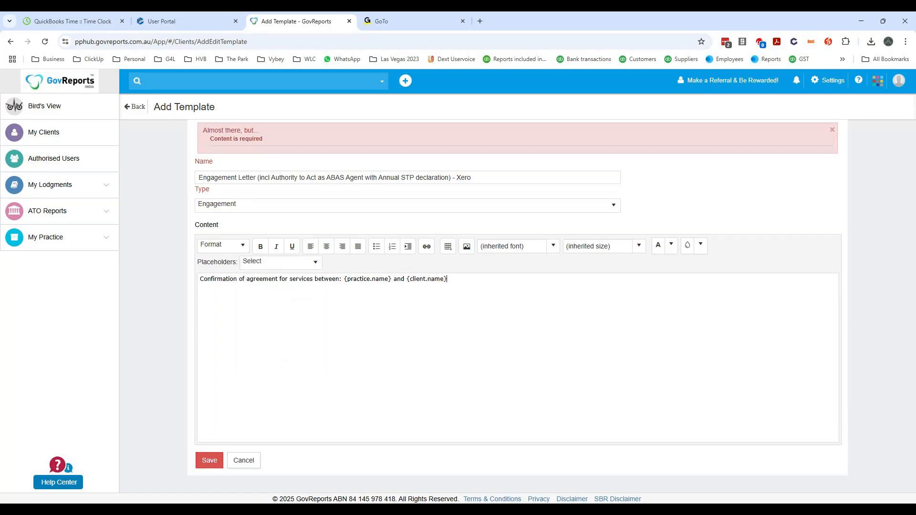
# - Add a paragraph reading "Following our discussions we are pleased to accept your appointment ...." and save the template
pyautogui.press('Return')
pyautogui.write('Following our discussions we are pleased t')
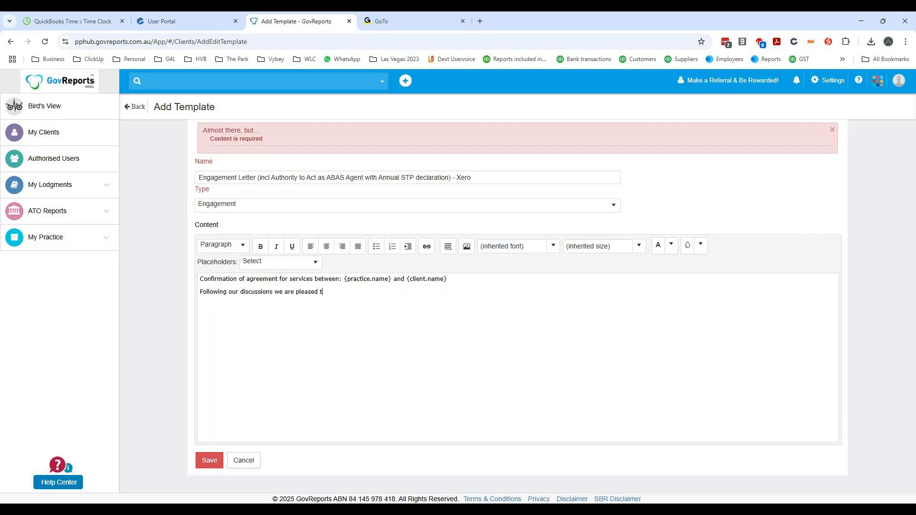
pyautogui.write('o accept your appoinhtme')
pyautogui.press('BackSpace')
pyautogui.press('BackSpace')
pyautogui.press('BackSpace')
pyautogui.press('BackSpace')
pyautogui.write('tnmewn')
pyautogui.press('BackSpace')
pyautogui.press('BackSpace')
pyautogui.press('BackSpace')
pyautogui.press('BackSpace')
pyautogui.press('BackSpace')
pyautogui.write('ment ....')
pyautogui.click(411, 292)
pyautogui.click(207, 462)
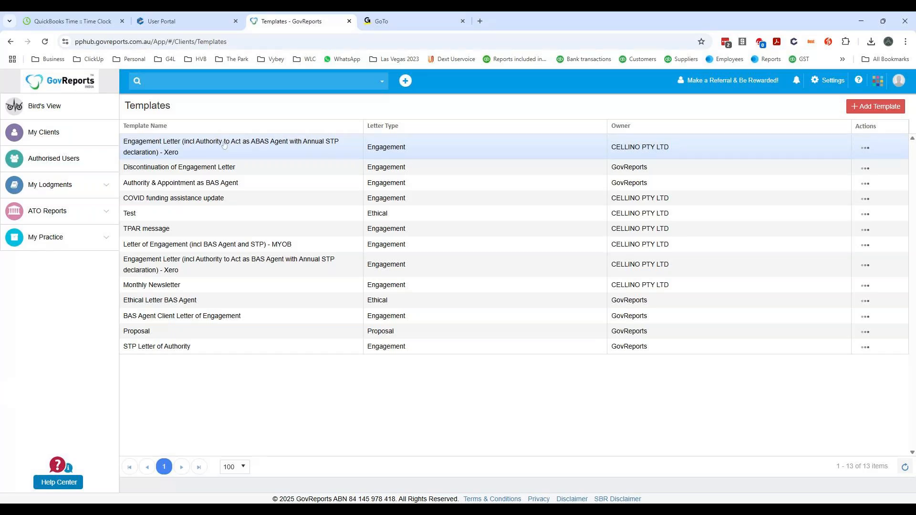
pyautogui.click(865, 148)
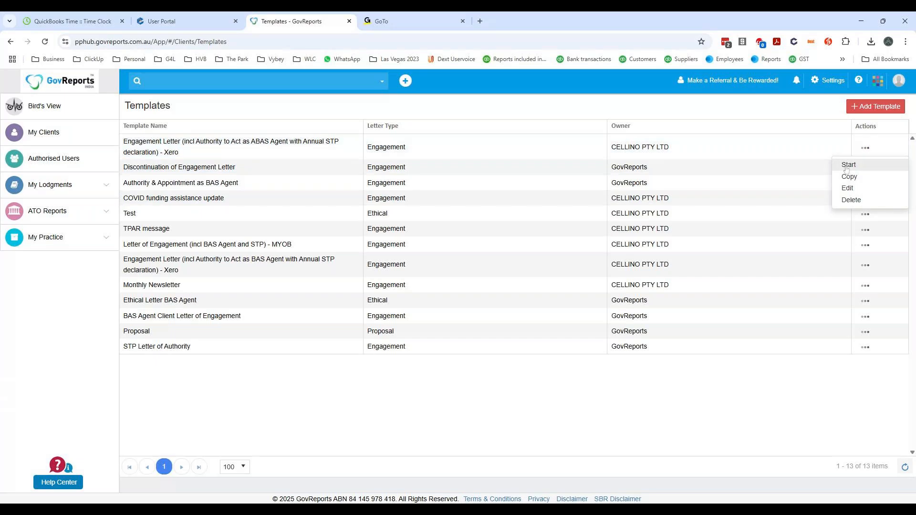
pyautogui.click(859, 165)
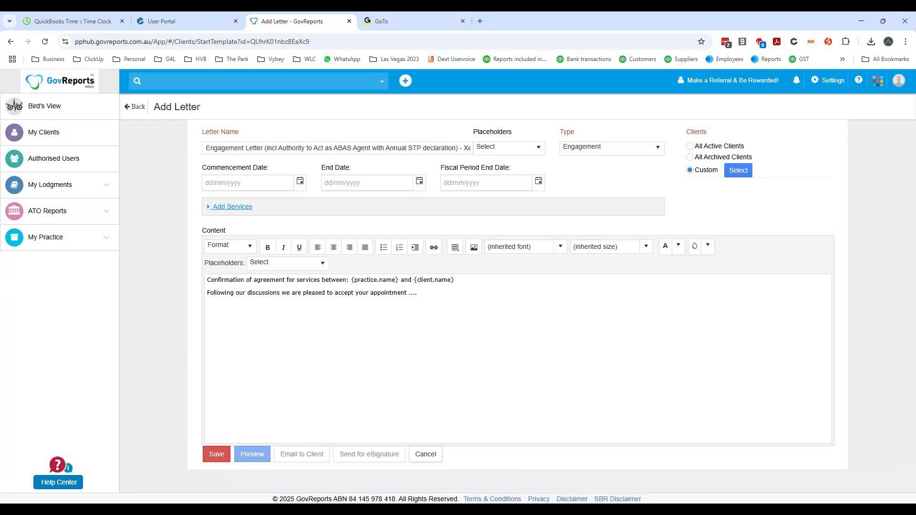
pyautogui.click(135, 107)
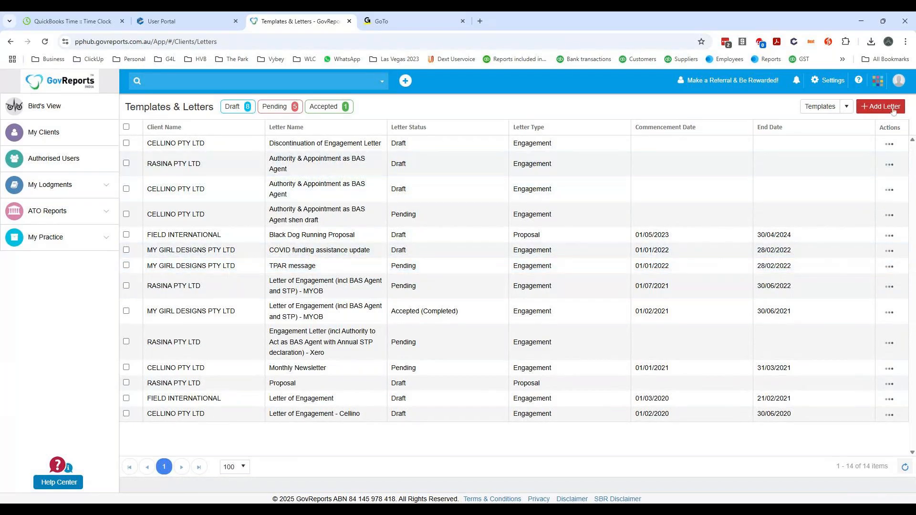
pyautogui.click(847, 107)
pyautogui.click(832, 125)
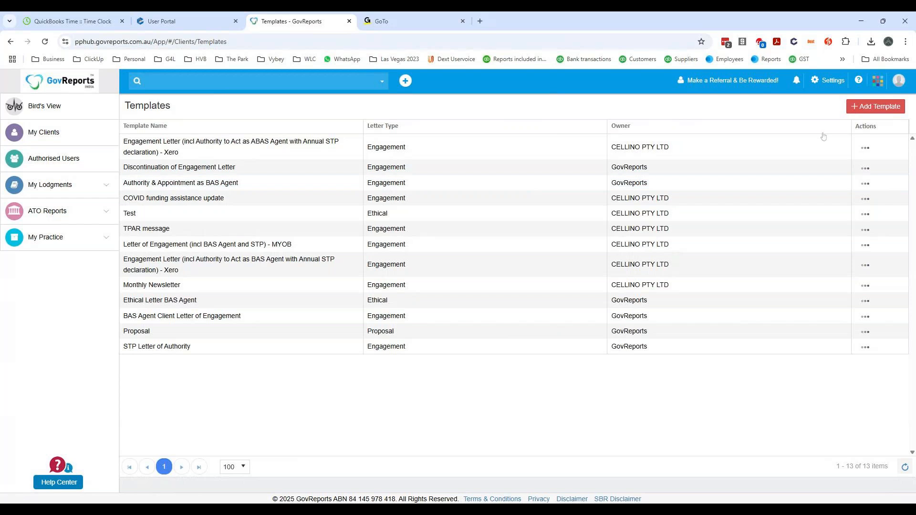
# - Start a letter from the new ABAS Agent engagement template, with commencement date 27/03/2025 and end date 26/03/2026
pyautogui.click(865, 149)
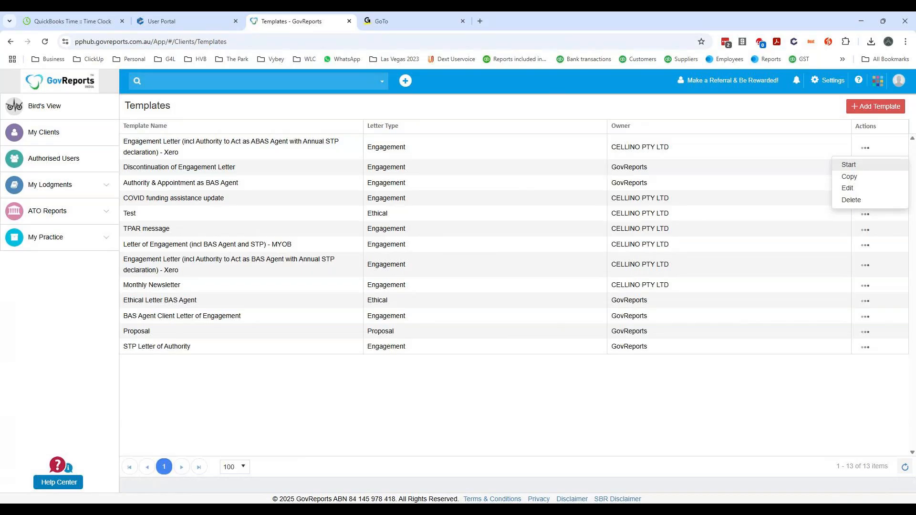
pyautogui.click(847, 166)
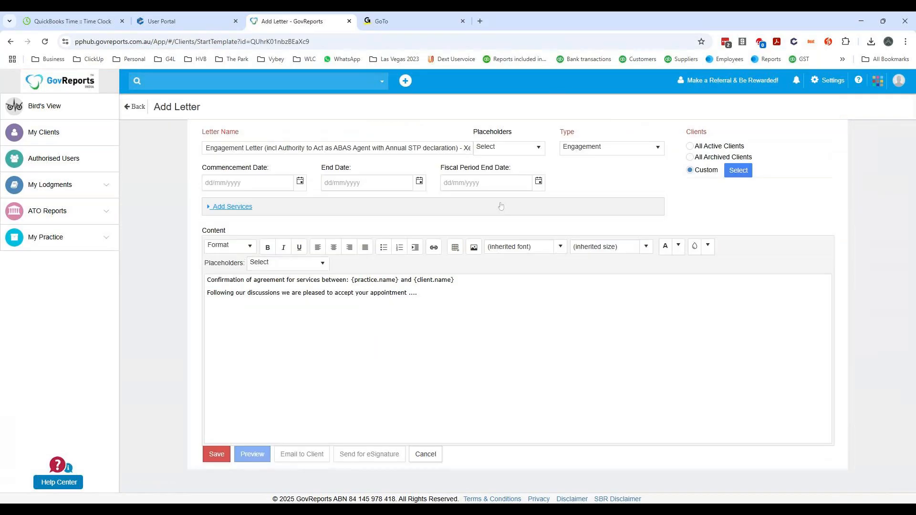
pyautogui.write('27/03/20')
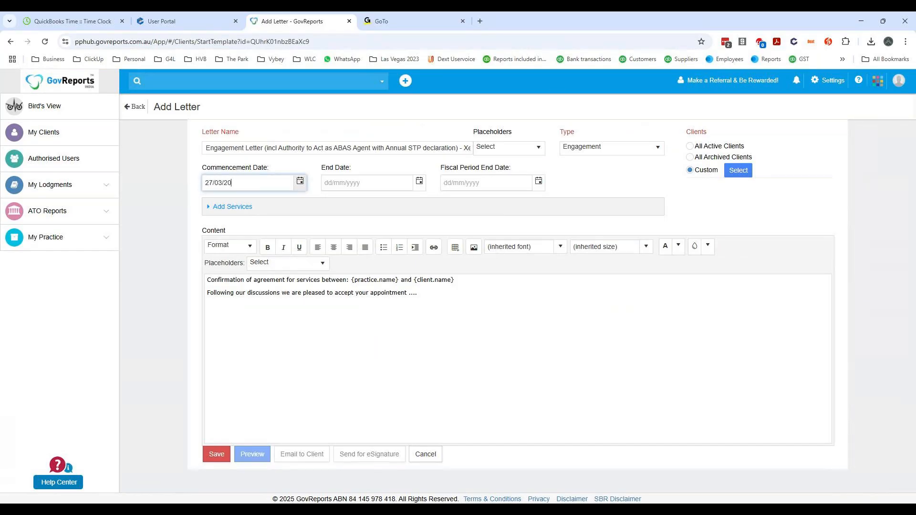
pyautogui.write('2526/0')
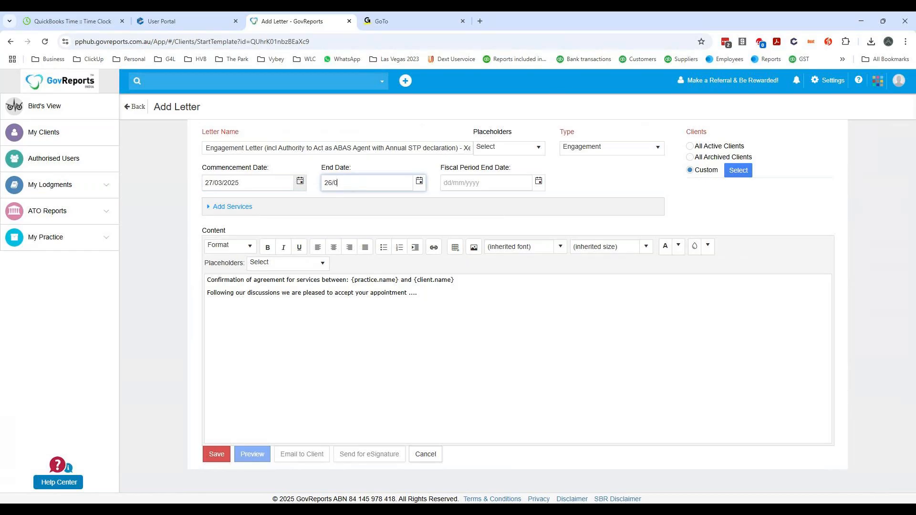
pyautogui.write('3/2026')
pyautogui.press('Tab')
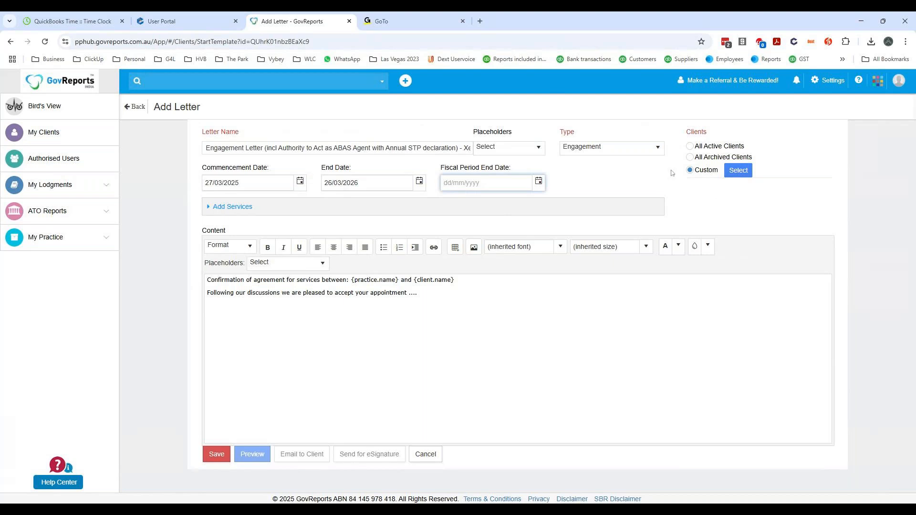
# - Check the placeholders offered for the letter name and try to add services without a client selected
pyautogui.click(515, 150)
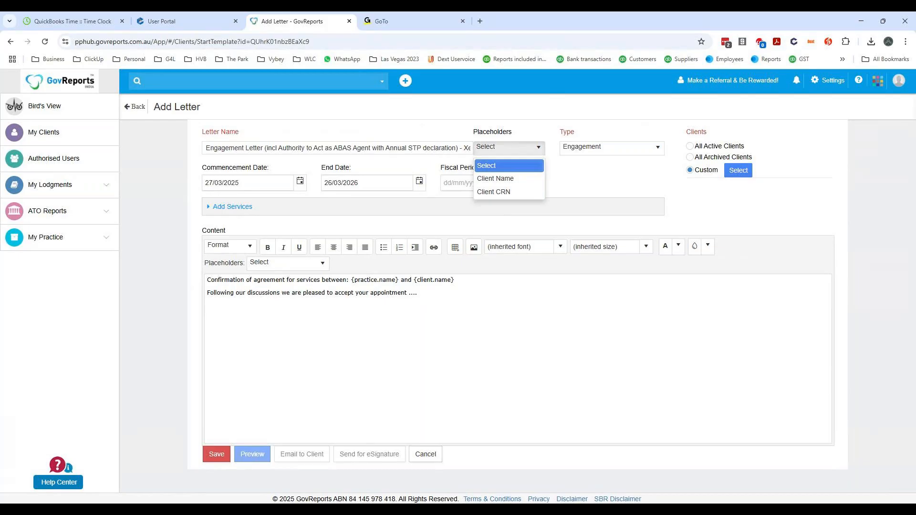
pyautogui.click(419, 294)
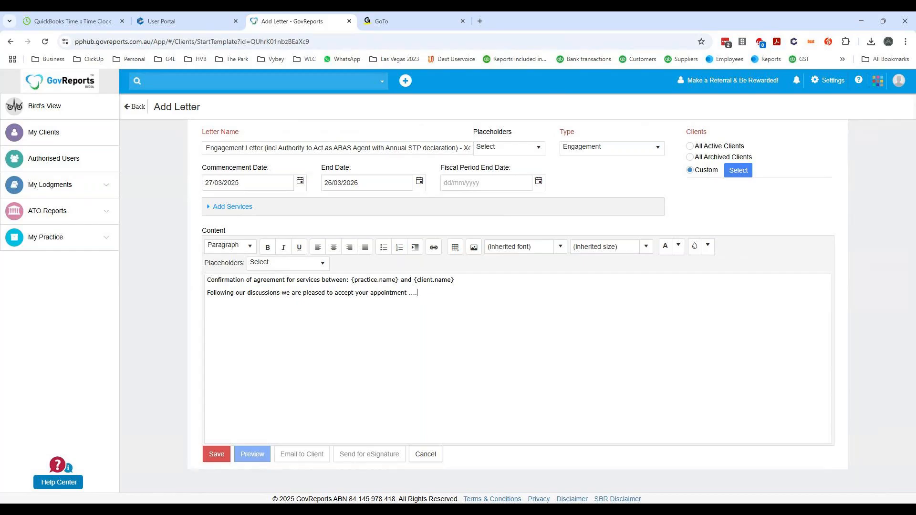
pyautogui.click(236, 208)
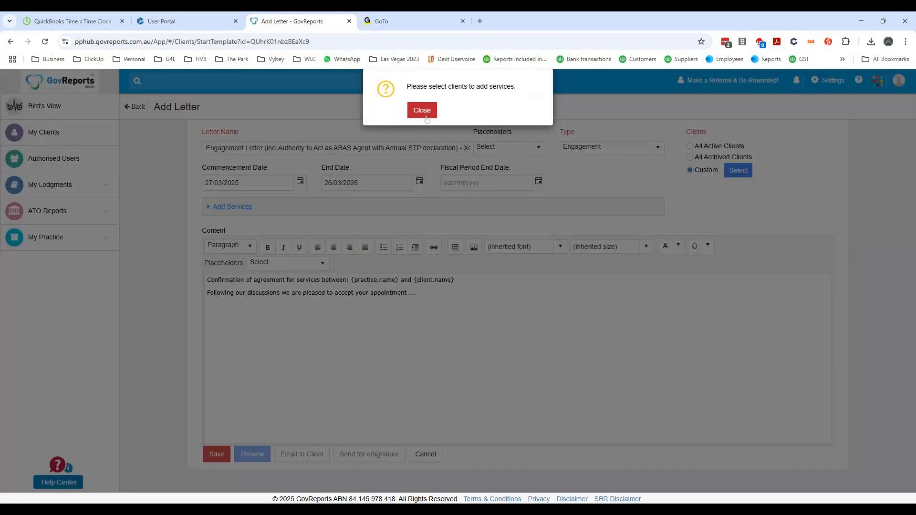
pyautogui.click(423, 113)
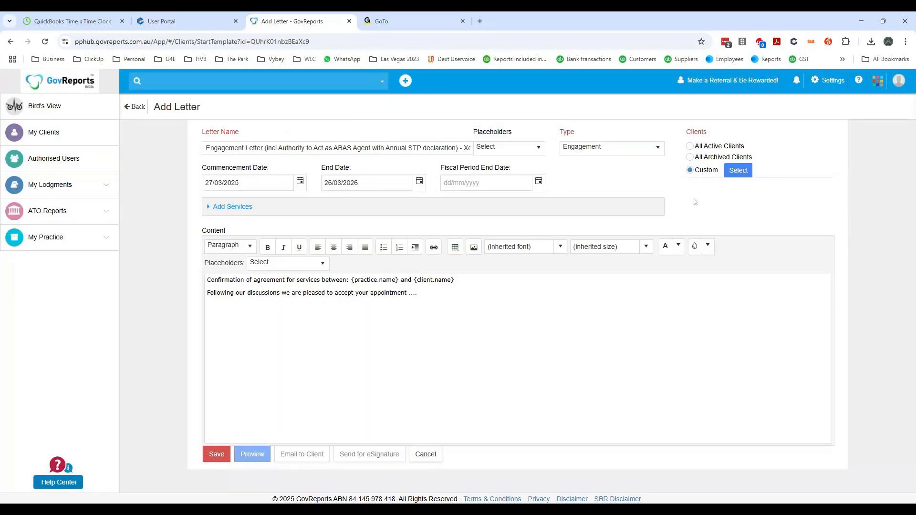
# - Add MY GIRL DESIGNS PTY LTD as the letter's custom client
pyautogui.click(739, 171)
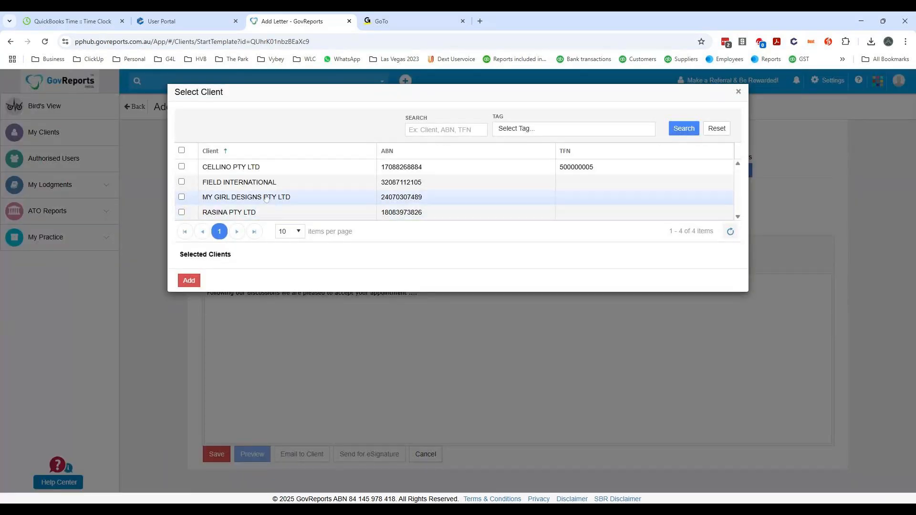
pyautogui.click(182, 196)
pyautogui.click(193, 295)
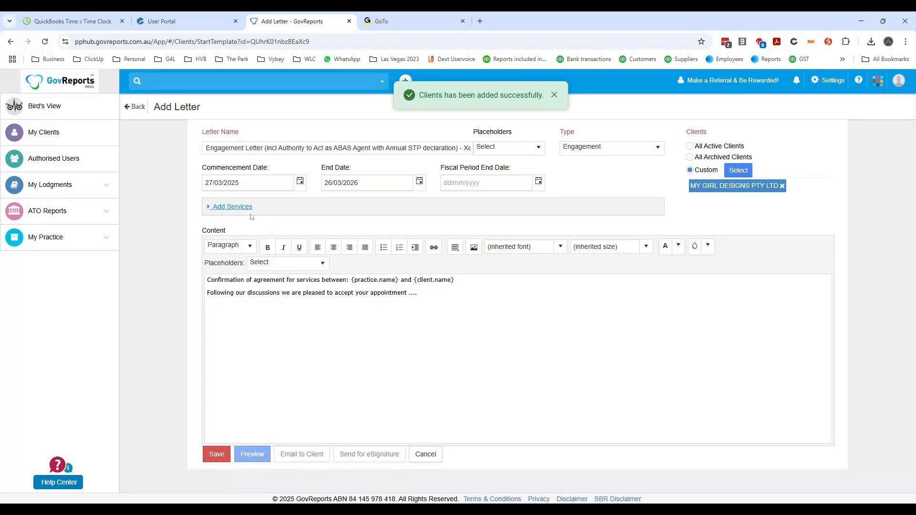
# - In the letter's services, clear Bookkeeping Services and include the Payroll items except ongoing management of employee records
pyautogui.click(235, 208)
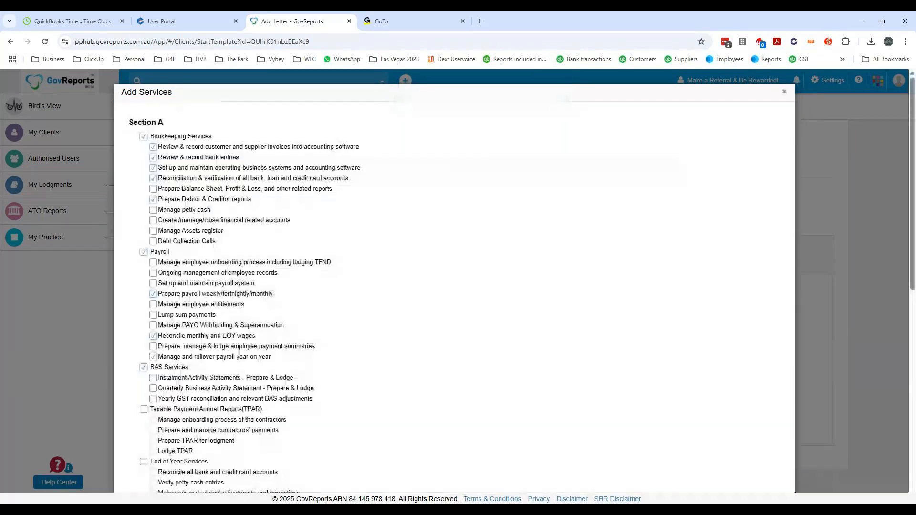
pyautogui.click(143, 137)
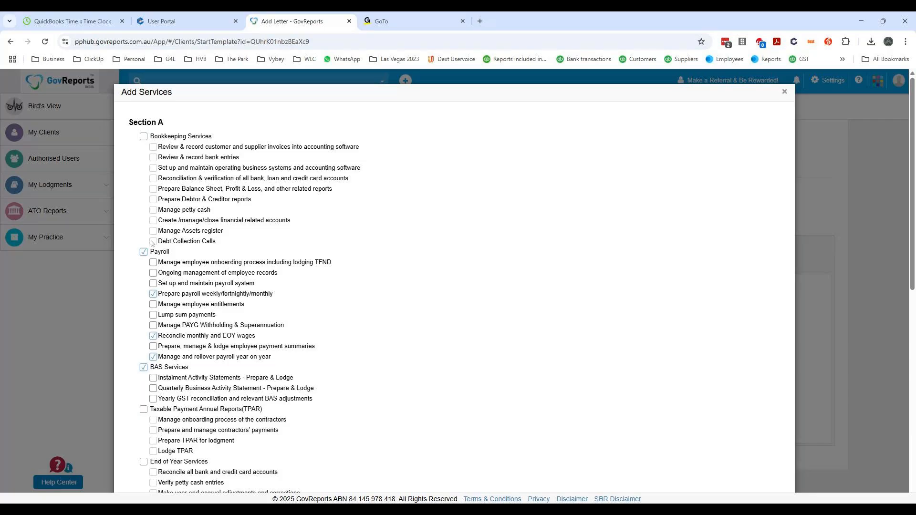
pyautogui.click(144, 368)
pyautogui.click(153, 262)
pyautogui.click(153, 275)
pyautogui.click(153, 283)
pyautogui.click(153, 273)
pyautogui.click(152, 306)
pyautogui.click(154, 315)
pyautogui.click(153, 326)
# - Include BAS Services with instalment activity statements, quarterly business activity statement and yearly GST reconciliation, and review the remaining sections through Section D
pyautogui.click(143, 368)
pyautogui.click(153, 378)
pyautogui.click(153, 388)
pyautogui.click(152, 398)
pyautogui.scroll(-4, 332, 403)
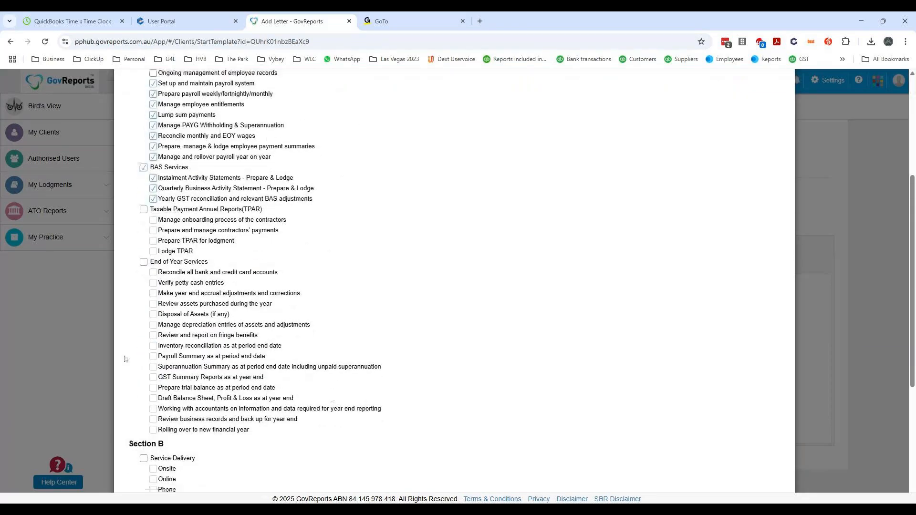
pyautogui.scroll(1, 371, 327)
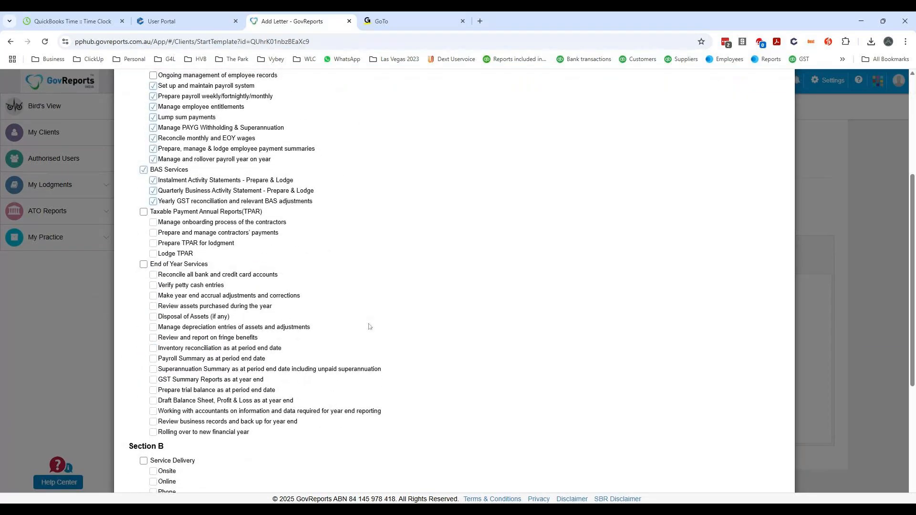
pyautogui.scroll(4, 370, 325)
pyautogui.scroll(-8, 376, 322)
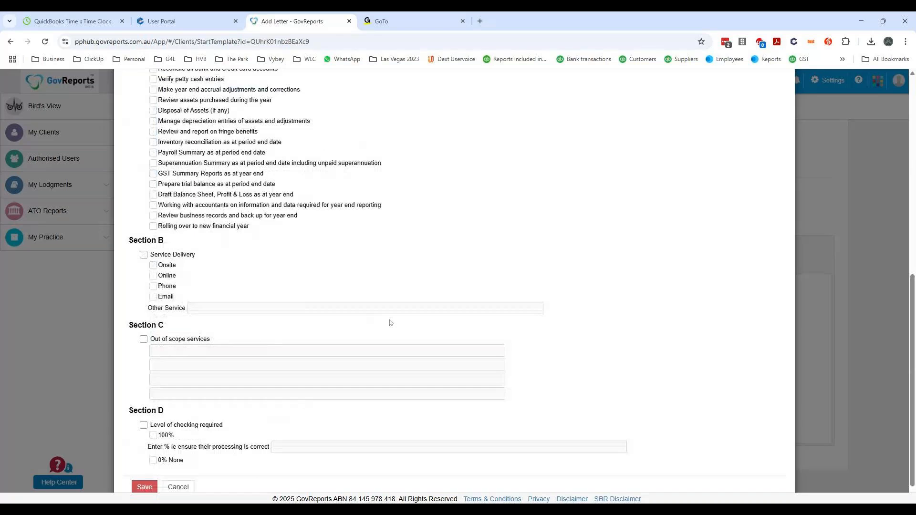
pyautogui.scroll(-1, 390, 323)
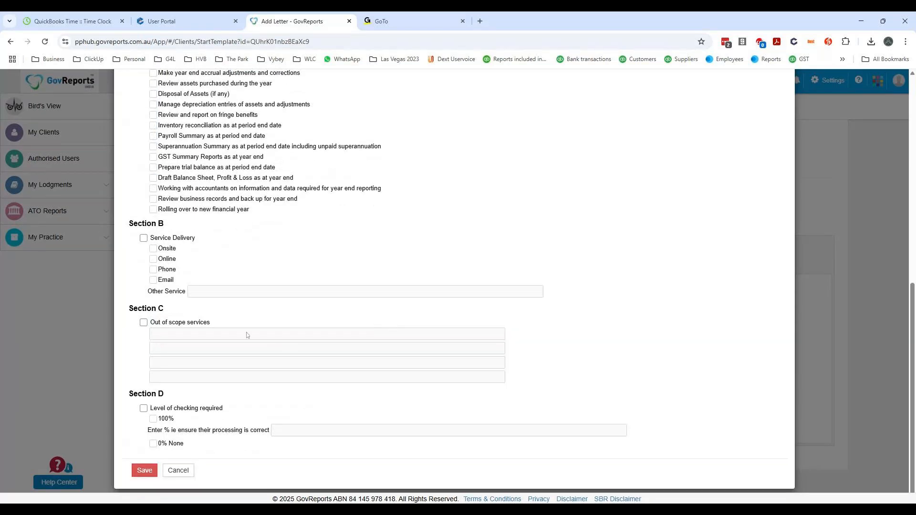
# - Save the selected services and the letter, and check the letter's PDF preview
pyautogui.click(141, 472)
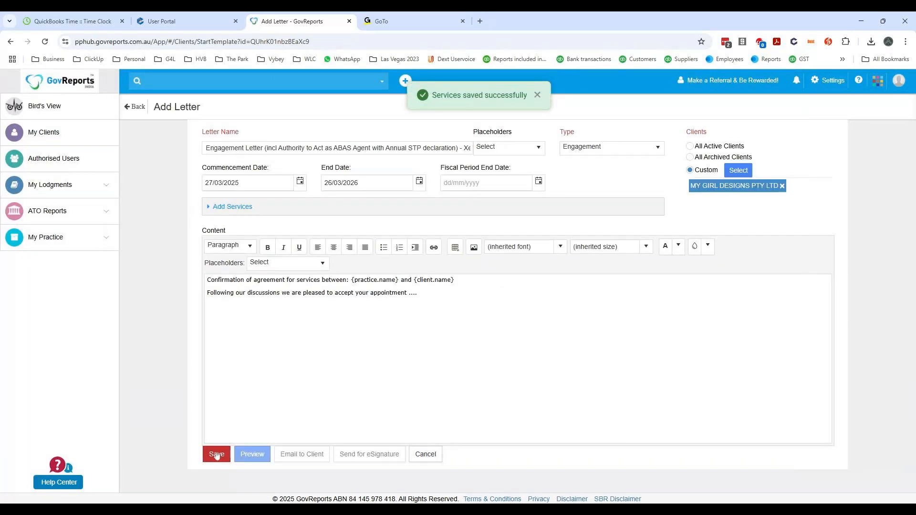
pyautogui.click(216, 454)
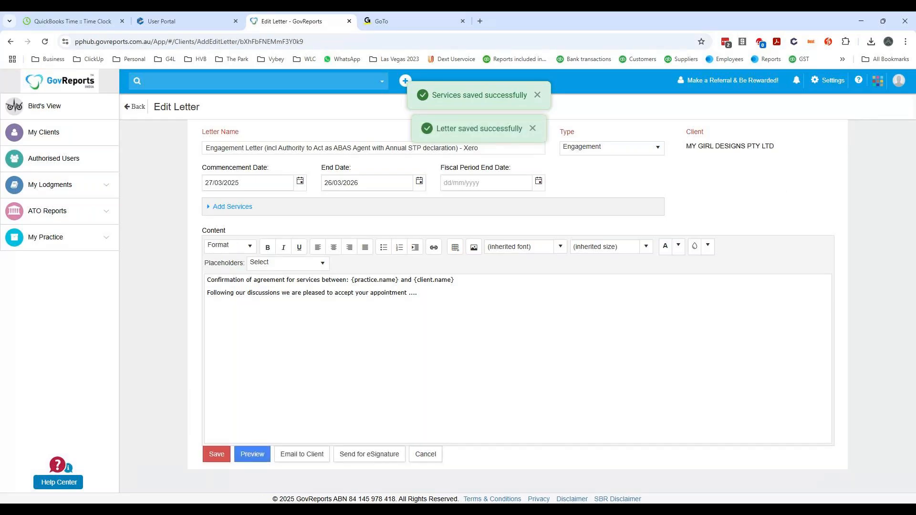
pyautogui.click(256, 454)
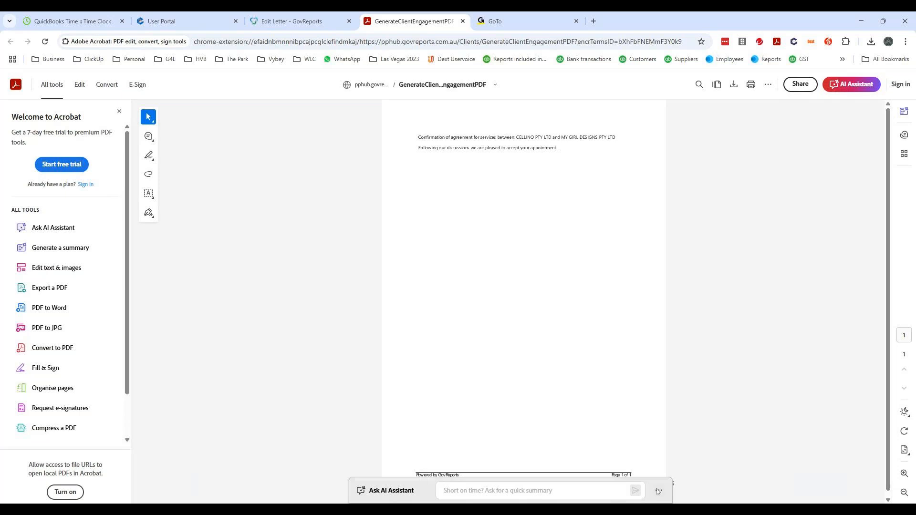
pyautogui.click(659, 491)
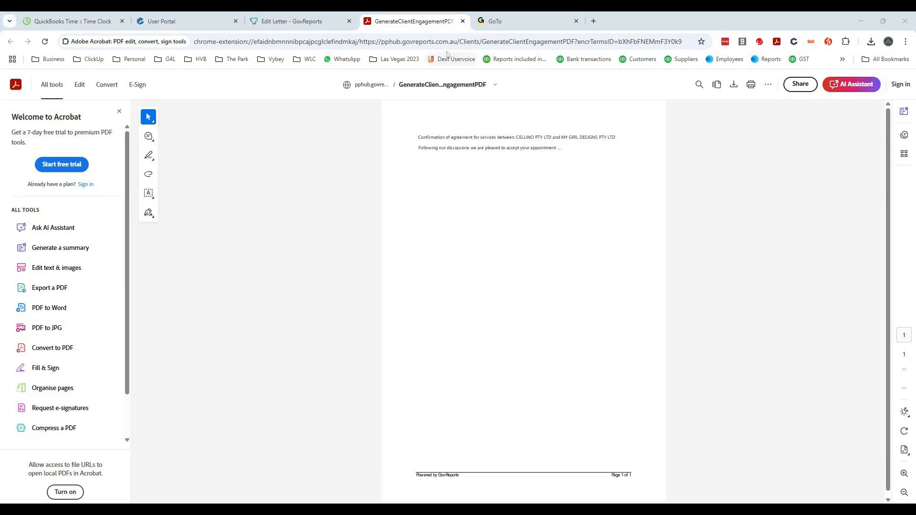
pyautogui.click(462, 22)
pyautogui.click(462, 21)
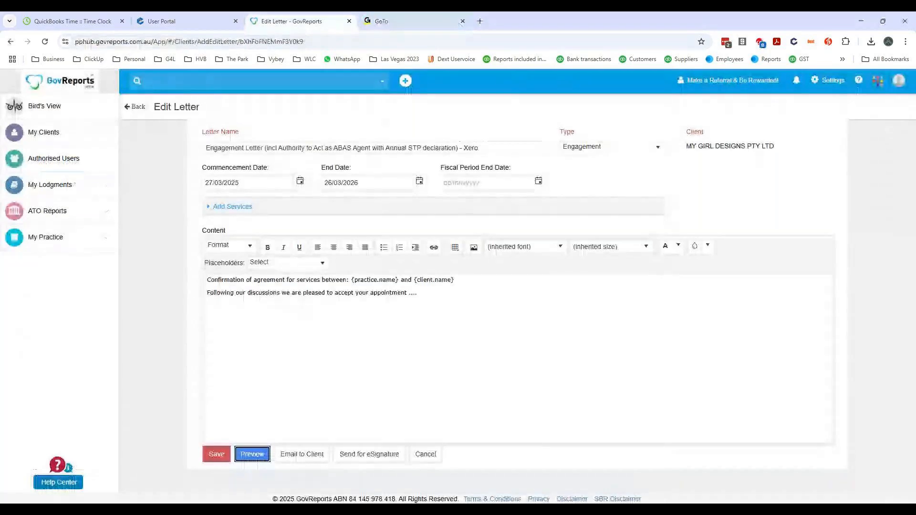
# - Review the letter's service selections through Section D, save them again and recheck the PDF preview
pyautogui.click(223, 207)
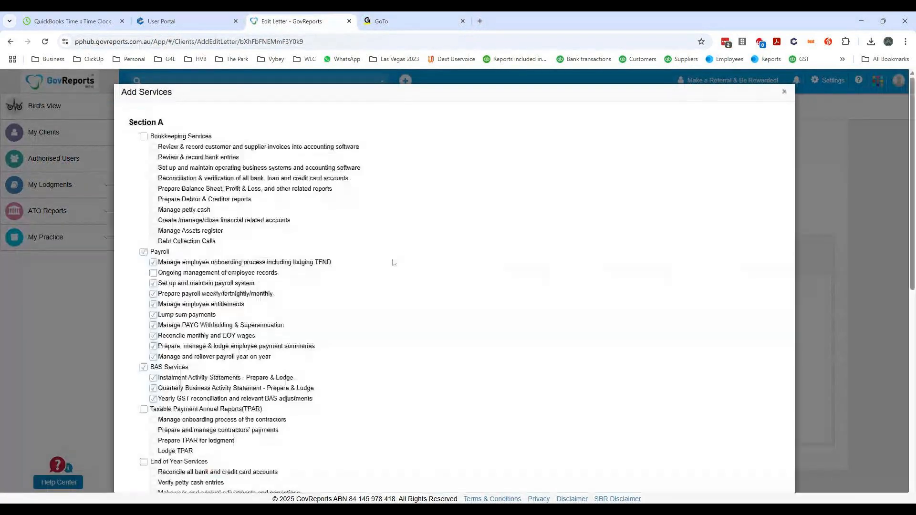
pyautogui.scroll(-1, 475, 232)
pyautogui.scroll(-7, 475, 233)
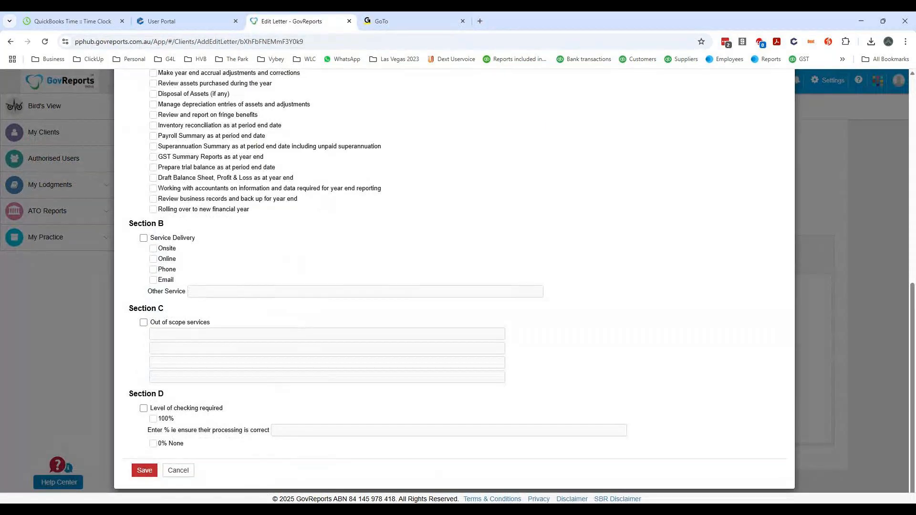
pyautogui.click(144, 470)
pyautogui.scroll(10, 488, 295)
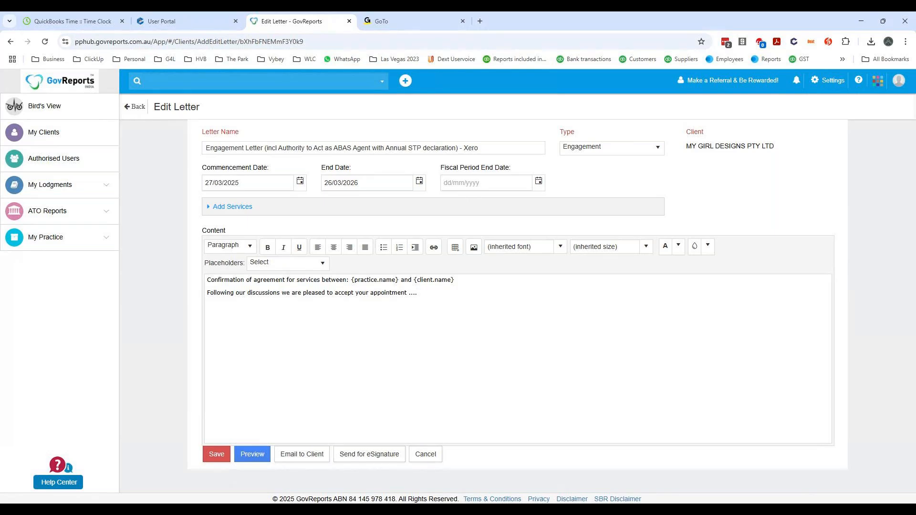
pyautogui.click(255, 457)
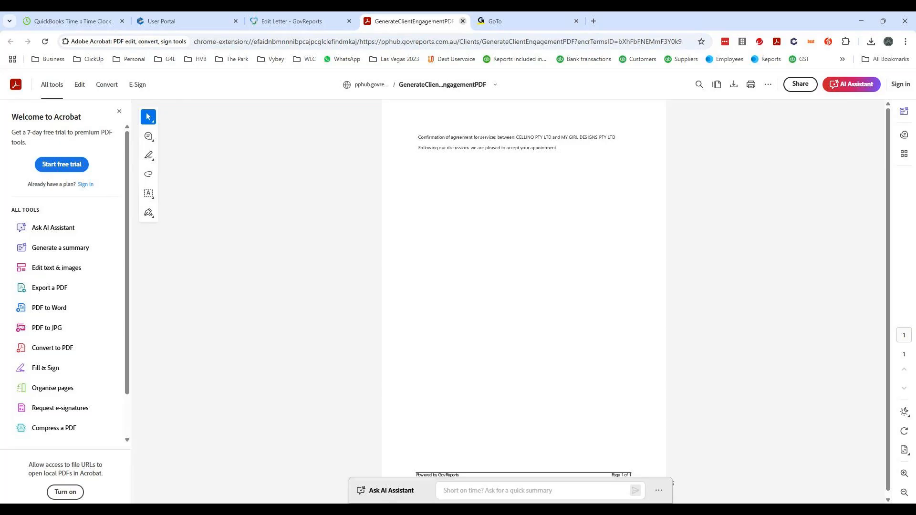
pyautogui.click(463, 22)
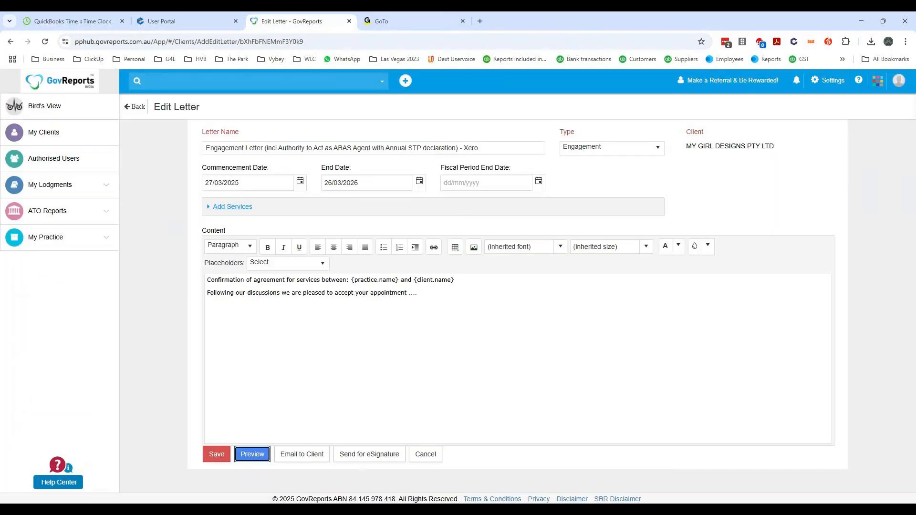
# - Insert the Service placeholder below the appointment sentence, save the letter and check its PDF preview
pyautogui.click(418, 293)
pyautogui.click(321, 265)
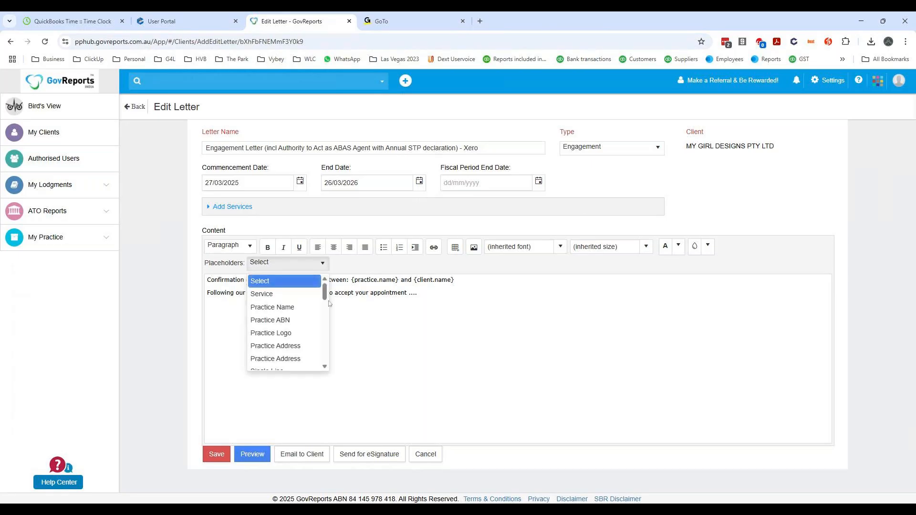
pyautogui.click(262, 293)
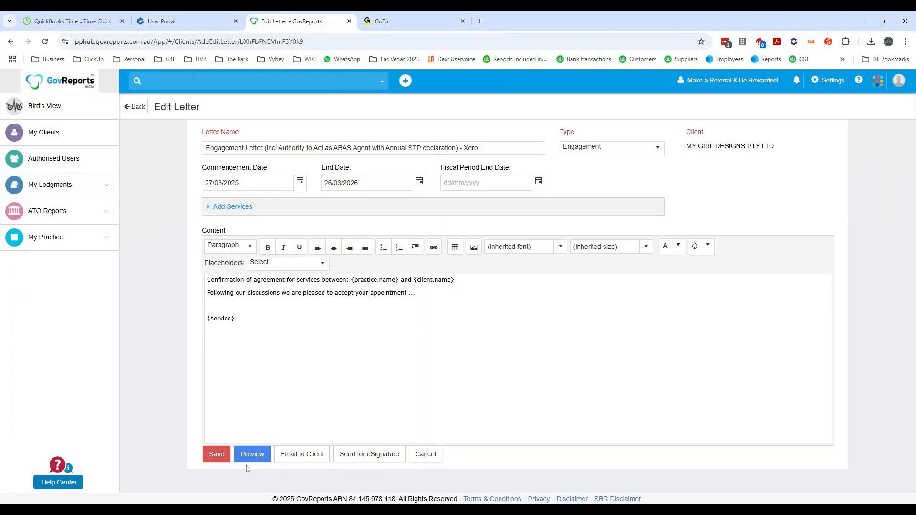
pyautogui.click(216, 456)
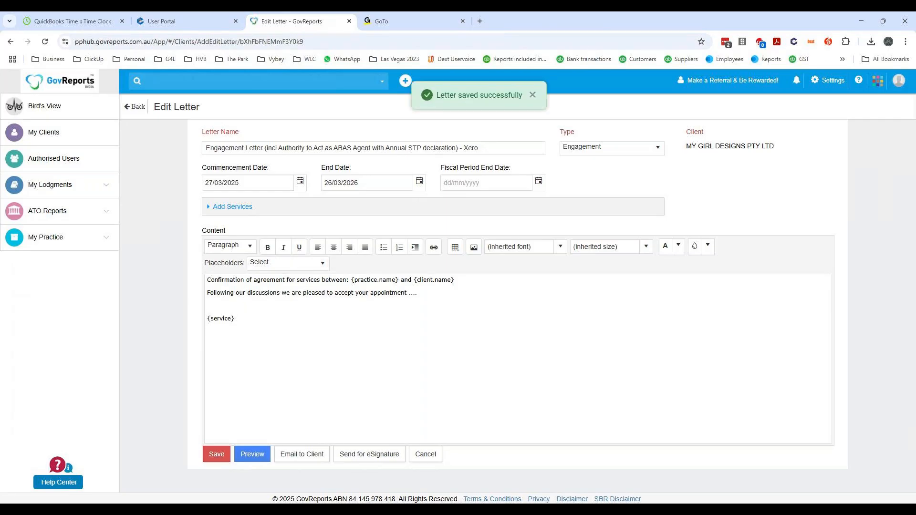
pyautogui.click(253, 455)
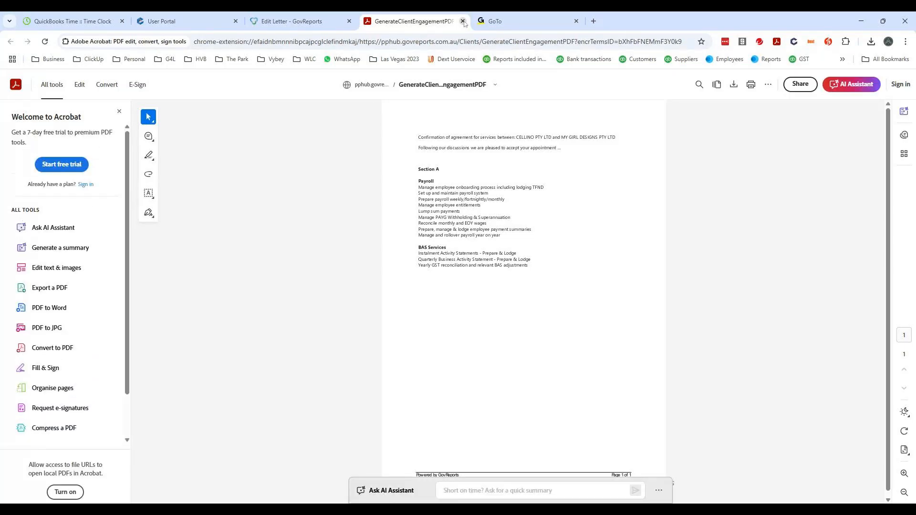
pyautogui.click(463, 22)
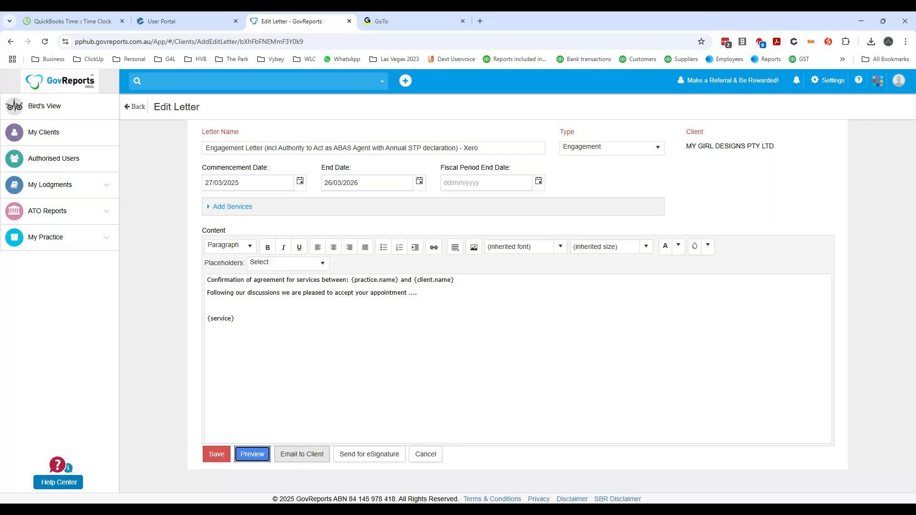
# - Check the form for emailing the letter to the client without sending it, and save the letter
pyautogui.click(303, 458)
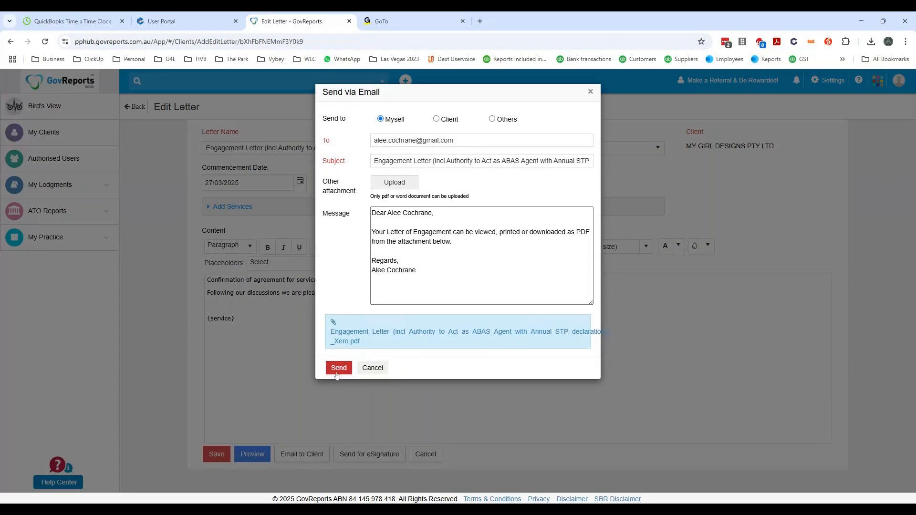
pyautogui.click(375, 370)
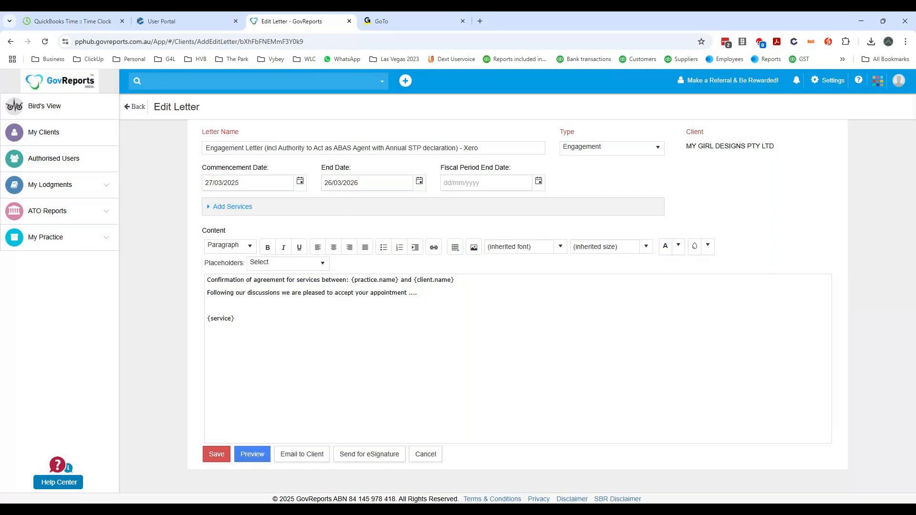
pyautogui.click(219, 456)
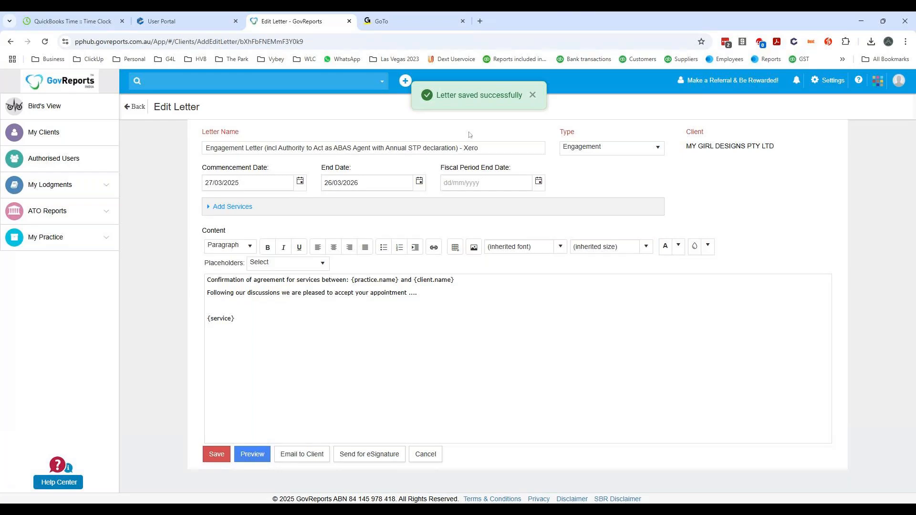
# - From the draft letters list, send the MY GIRL DESIGNS PTY LTD engagement letter commencing 27/03/2025 for eSignature
pyautogui.click(136, 107)
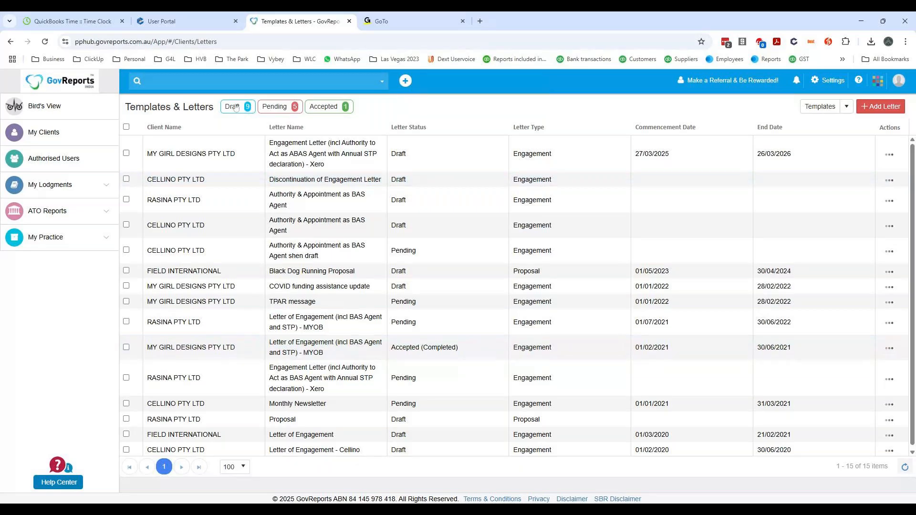
pyautogui.click(274, 107)
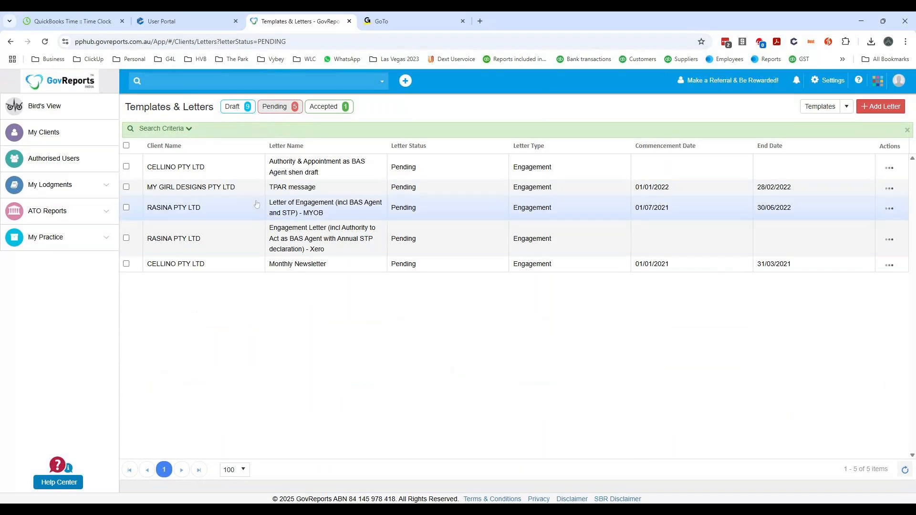
pyautogui.click(235, 109)
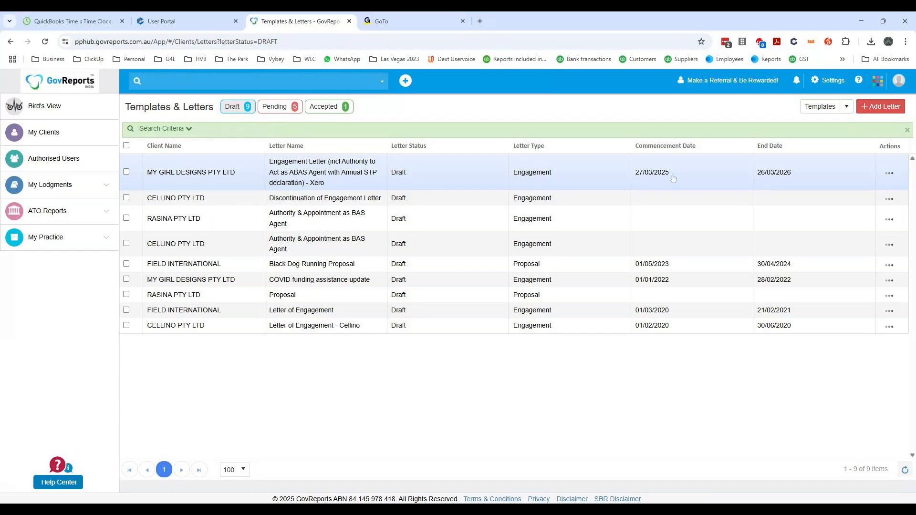
pyautogui.click(889, 173)
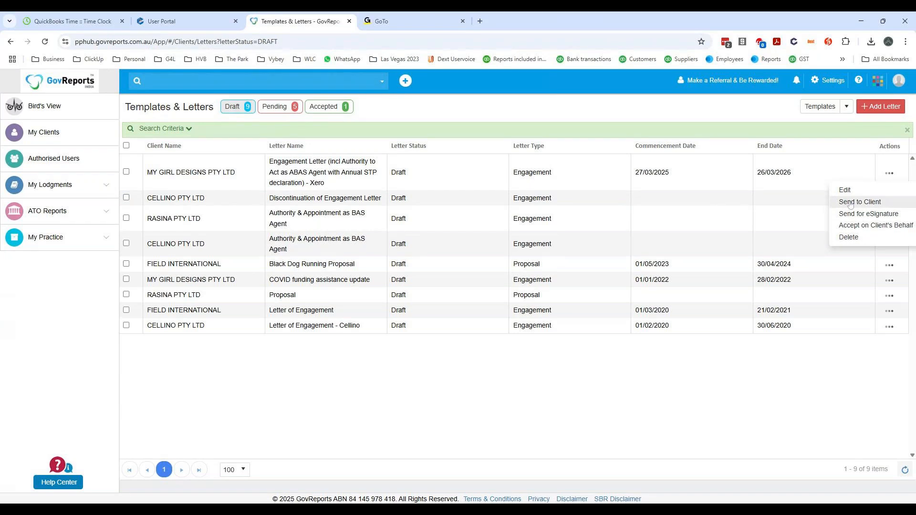
pyautogui.click(850, 215)
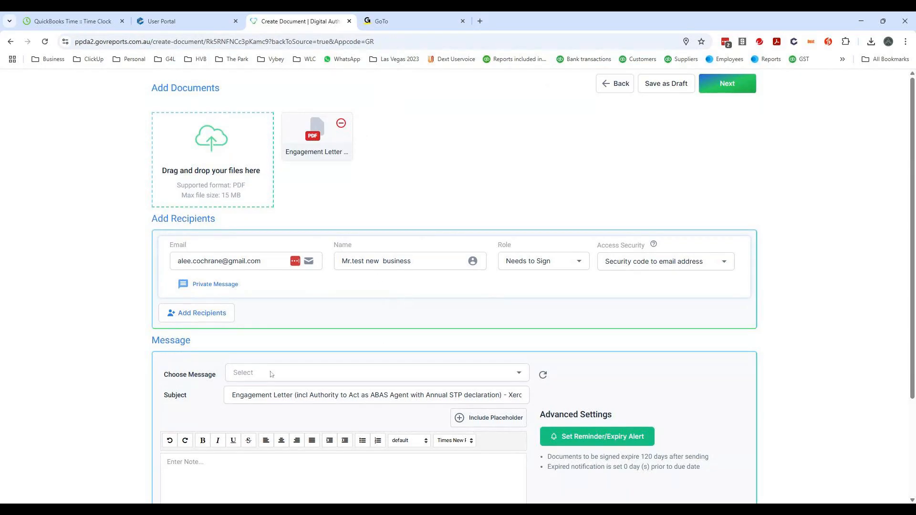
# - Try the TPAR saved message for the signature request and switch back to the blank message
pyautogui.click(343, 376)
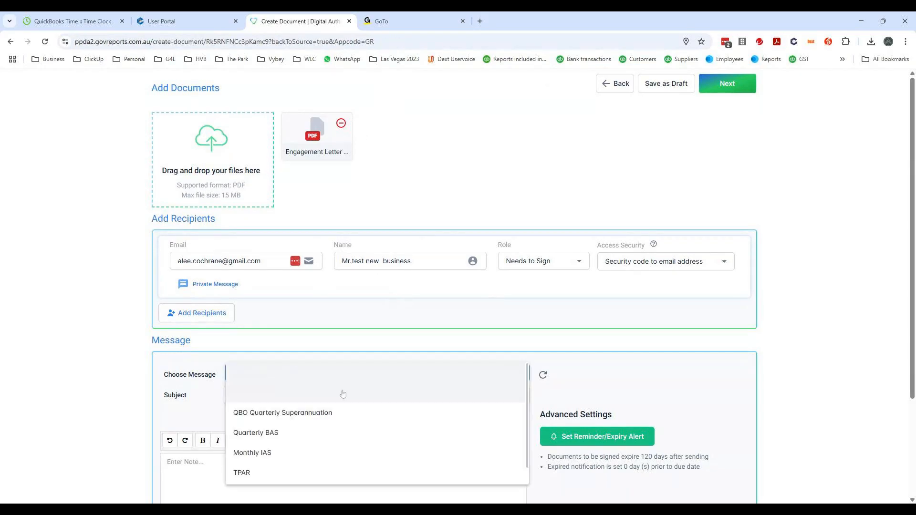
pyautogui.click(243, 473)
pyautogui.scroll(-3, 515, 233)
pyautogui.click(243, 243)
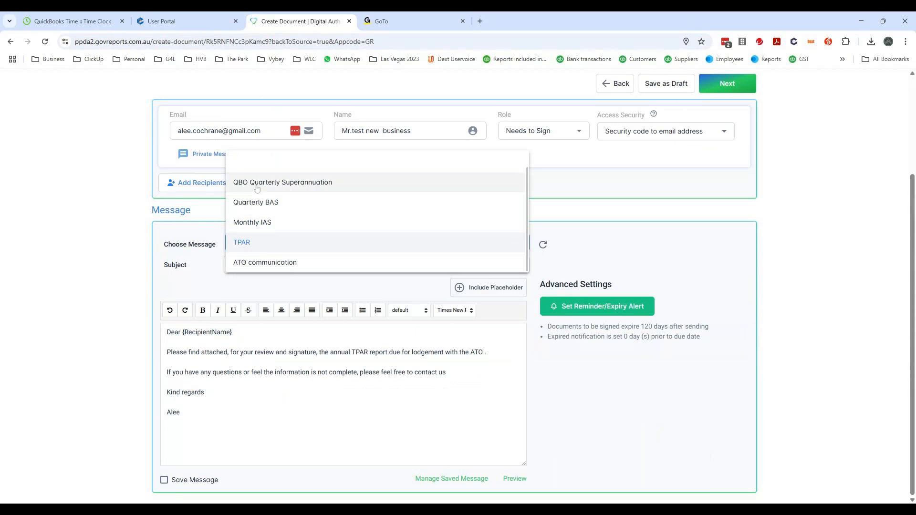
pyautogui.click(267, 162)
# - Start the message body with "Dear" followed by the Recipient Name placeholder
pyautogui.moveTo(205, 352); pyautogui.dragTo(166, 332)
pyautogui.write('D')
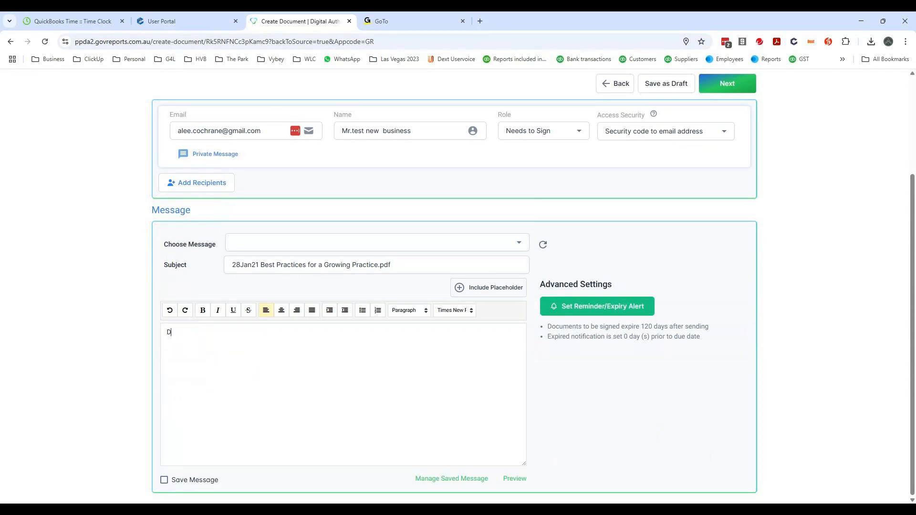
pyautogui.write('eAR')
pyautogui.press('BackSpace')
pyautogui.click(515, 287)
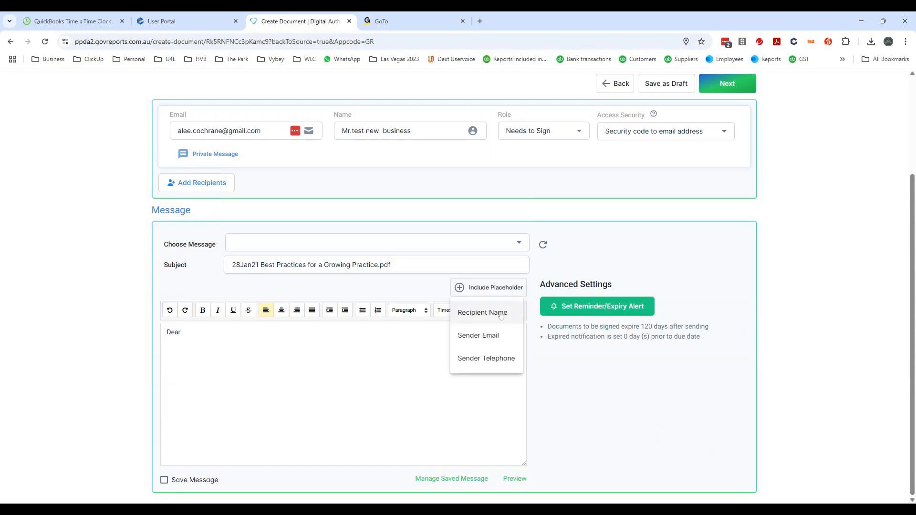
pyautogui.click(484, 313)
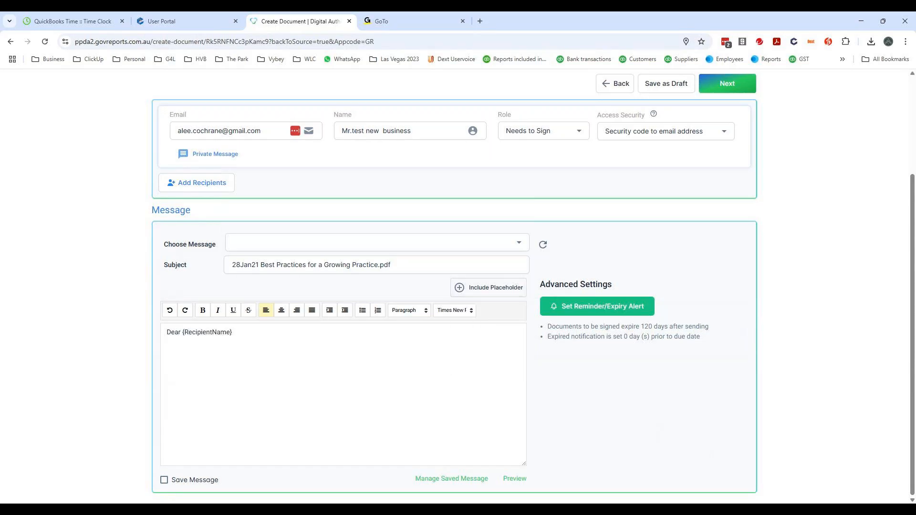
pyautogui.click(488, 287)
pyautogui.click(484, 312)
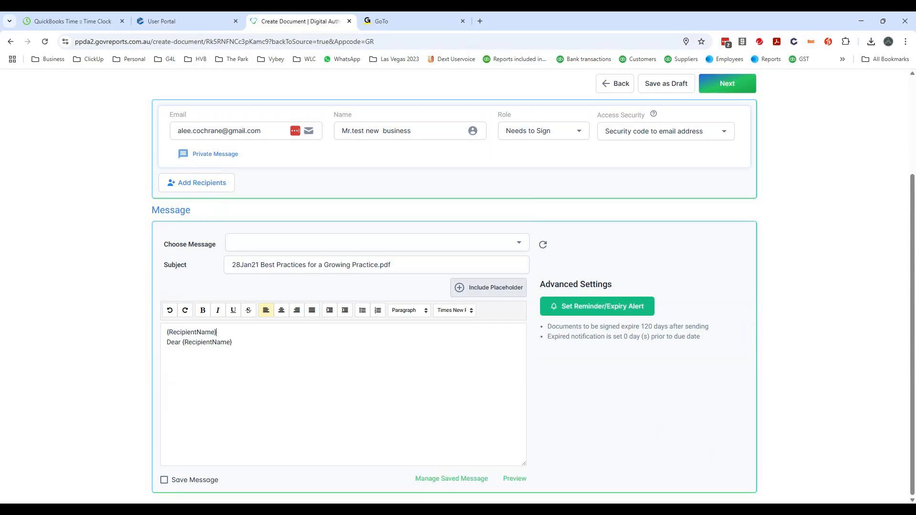
pyautogui.hotkey('shift', 'Home')
pyautogui.press('BackSpace')
# - Add the sentence "Please find attached our Engagement letter for your review and signature." below the greeting
pyautogui.press('Return')
pyautogui.write('Please fin')
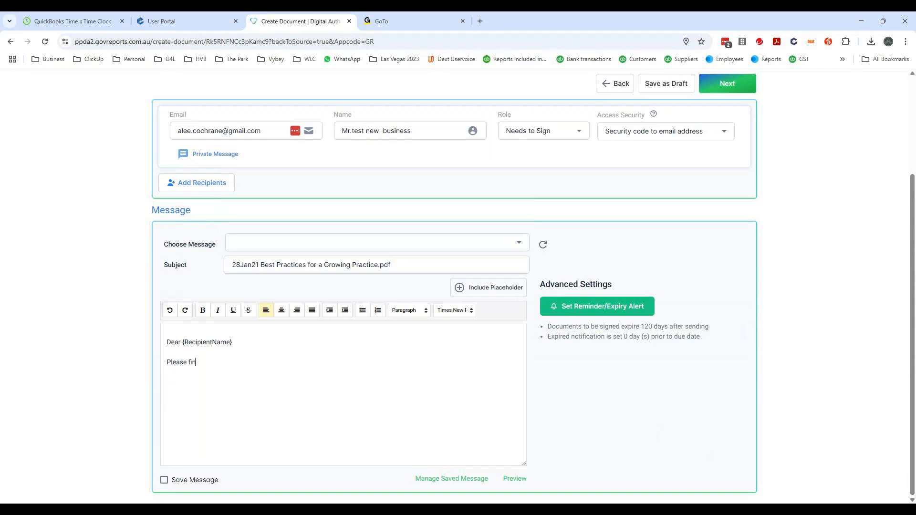
pyautogui.write('d attached our Engagement letter for your ervi')
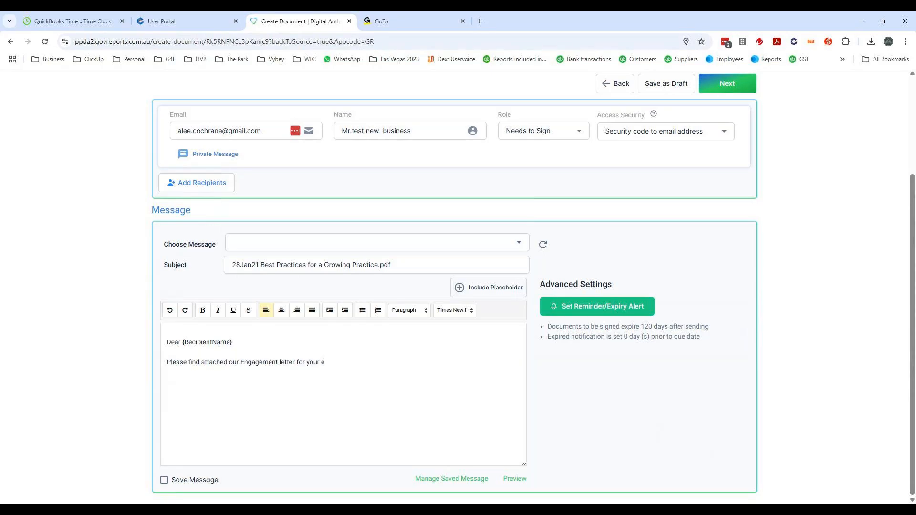
pyautogui.press('BackSpace')
pyautogui.write('review and signature.')
# - Close the message with "Kind regards" and the sender's full name
pyautogui.press('Return')
pyautogui.write('fkfkls')
pyautogui.press('BackSpace')
pyautogui.press('BackSpace')
pyautogui.press('BackSpace')
pyautogui.press('BackSpace')
pyautogui.write('Kind regardd')
pyautogui.press('BackSpace')
pyautogui.write('s')
pyautogui.press('Return')
pyautogui.write('Alee cochrna')
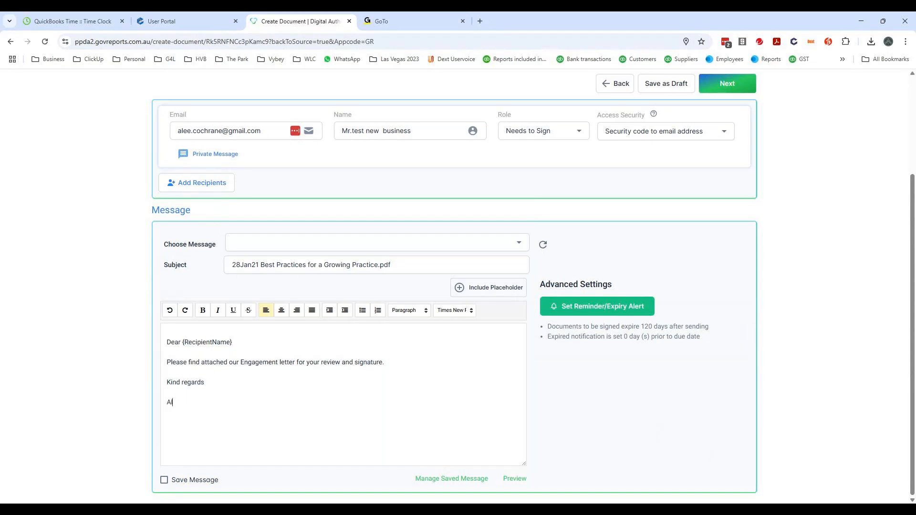
pyautogui.press('BackSpace')
pyautogui.press('BackSpace')
pyautogui.press('BackSpace')
pyautogui.press('BackSpace')
pyautogui.write('Cochrane')
# - Change the domain of the recipient's e-mail address so it differs from the owner's, and continue to placing the signing fields
pyautogui.click(730, 85)
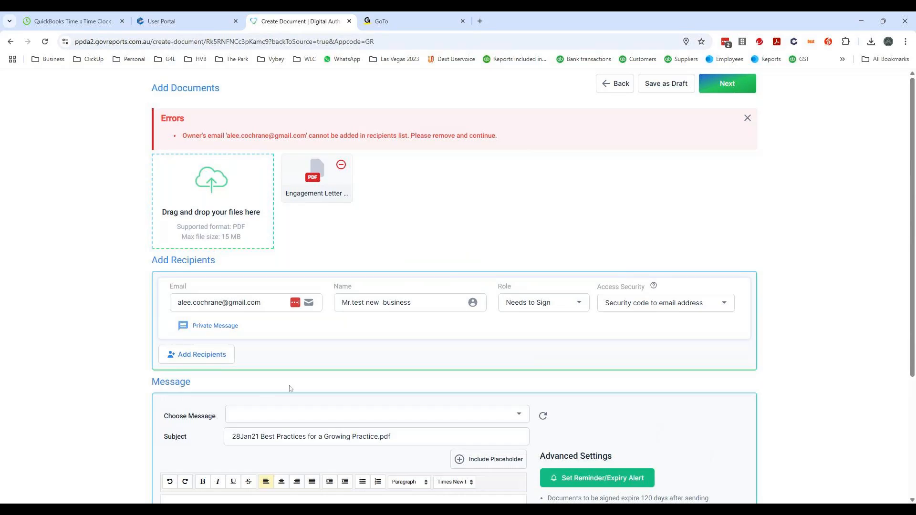
pyautogui.scroll(-3, 289, 389)
pyautogui.moveTo(260, 130); pyautogui.dragTo(228, 131)
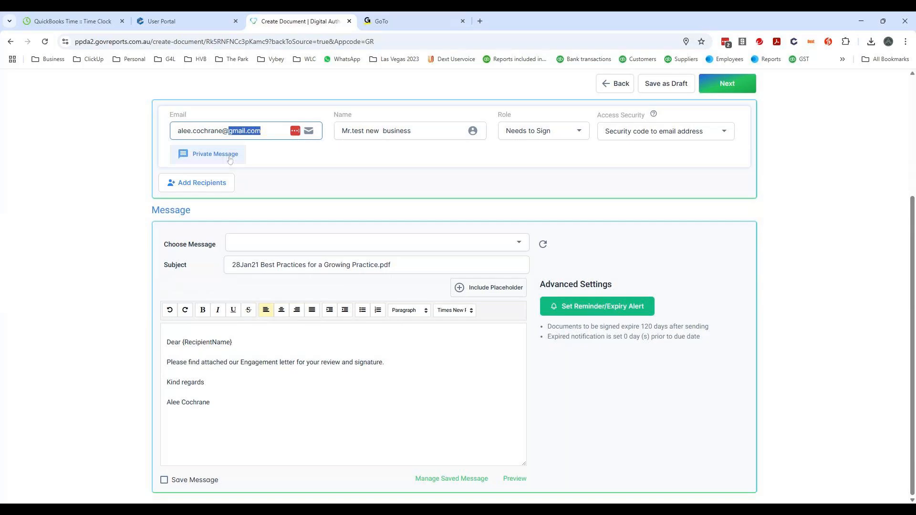
pyautogui.write('fryingpanl.or')
pyautogui.write('g')
pyautogui.press('BackSpace')
pyautogui.press('BackSpace')
pyautogui.press('BackSpace')
pyautogui.press('BackSpace')
pyautogui.press('BackSpace')
pyautogui.press('BackSpace')
pyautogui.press('BackSpace')
pyautogui.write('.org')
pyautogui.press('Tab')
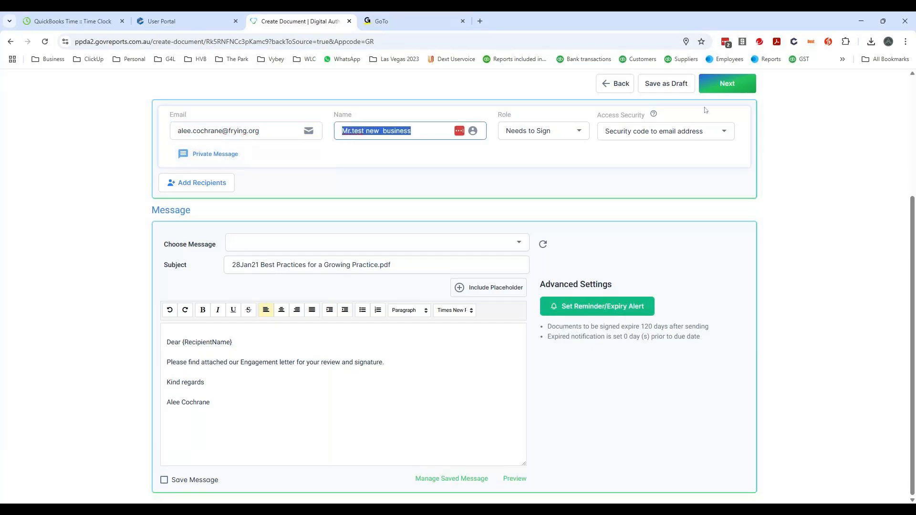
pyautogui.click(722, 85)
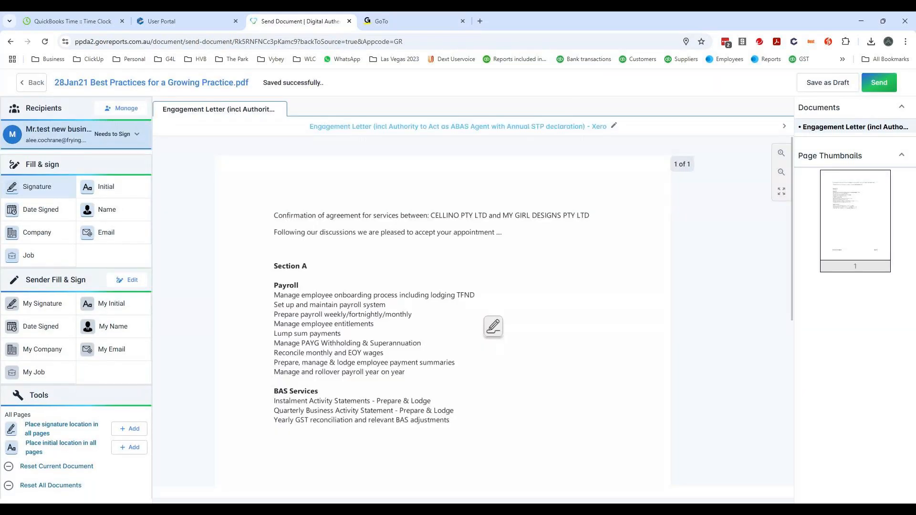
# - Place the recipient's Signature, Date Signed and Company fields in a column below the BAS Services list
pyautogui.scroll(-5, 258, 374)
pyautogui.scroll(-3, 259, 374)
pyautogui.scroll(6, 264, 363)
pyautogui.scroll(-2, 307, 374)
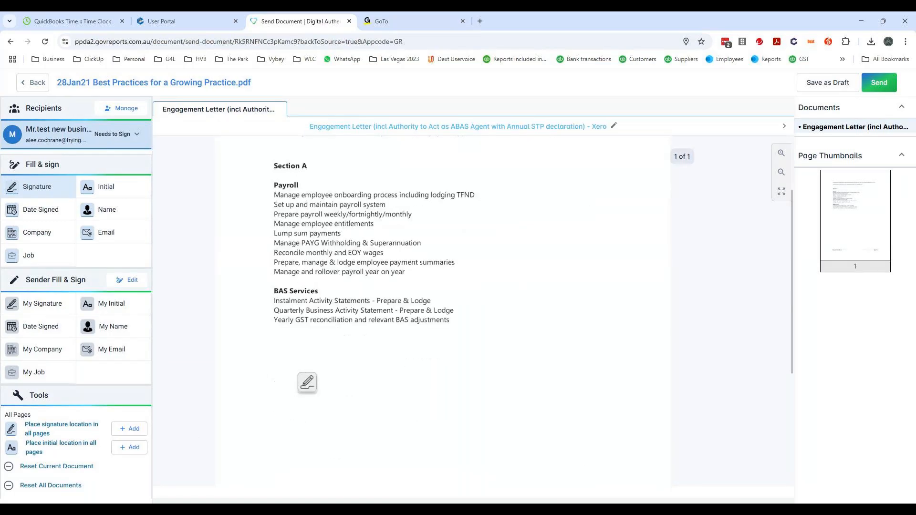
pyautogui.scroll(-2, 307, 382)
pyautogui.scroll(-1, 307, 381)
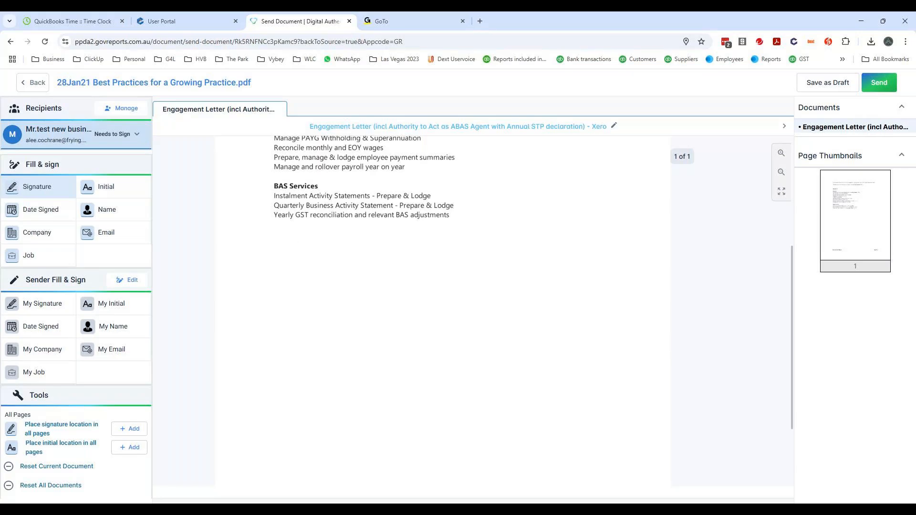
pyautogui.click(286, 251)
pyautogui.click(41, 210)
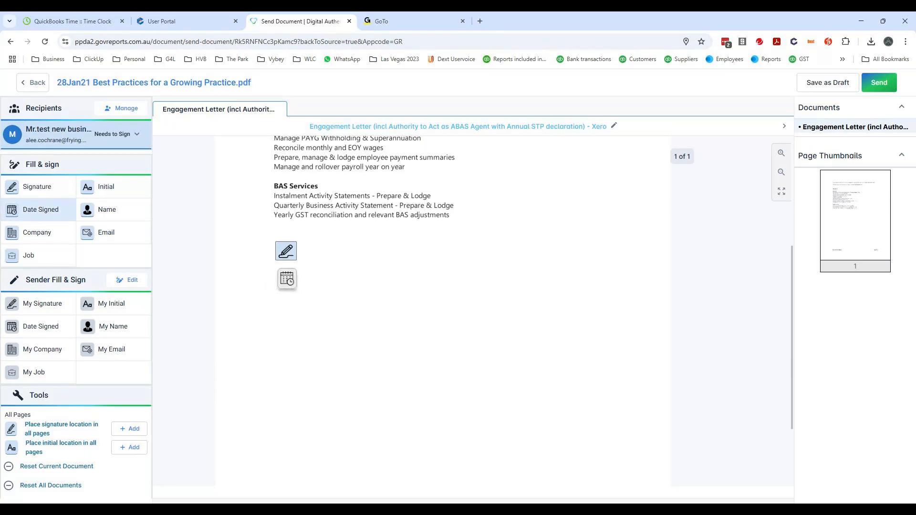
pyautogui.click(286, 278)
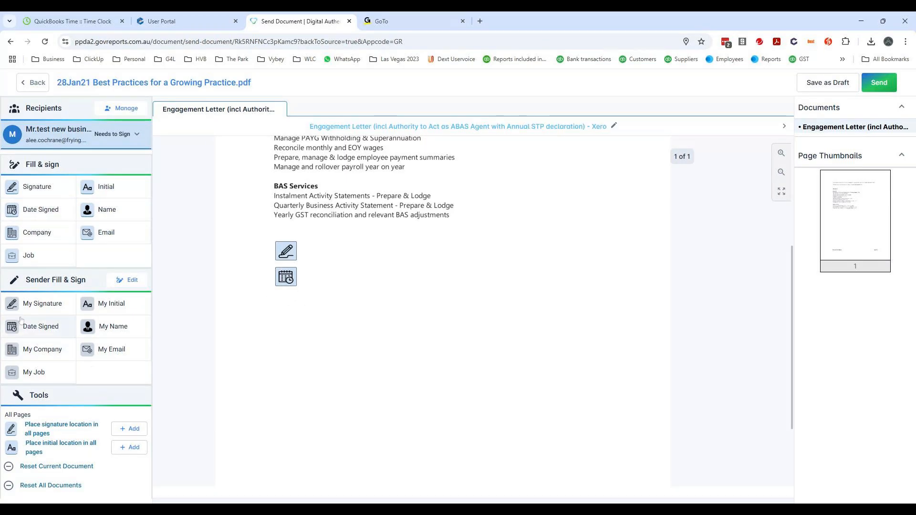
pyautogui.click(33, 354)
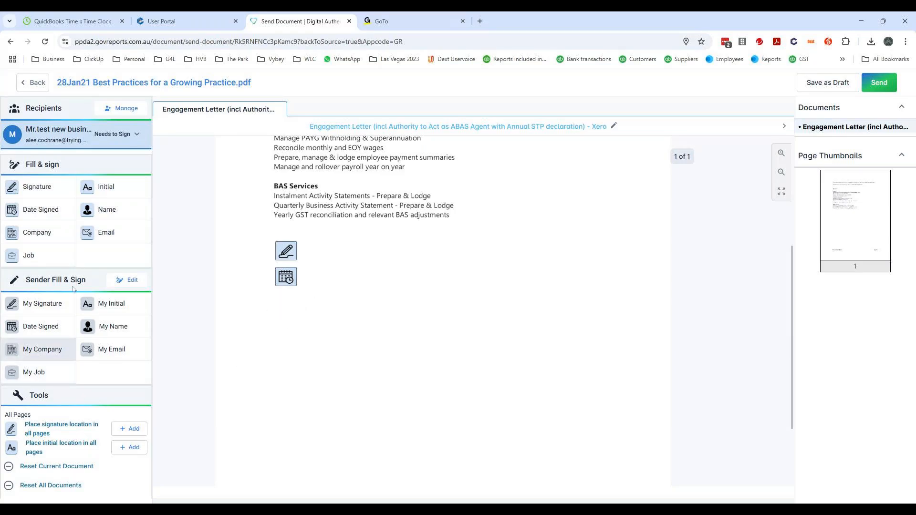
pyautogui.click(36, 232)
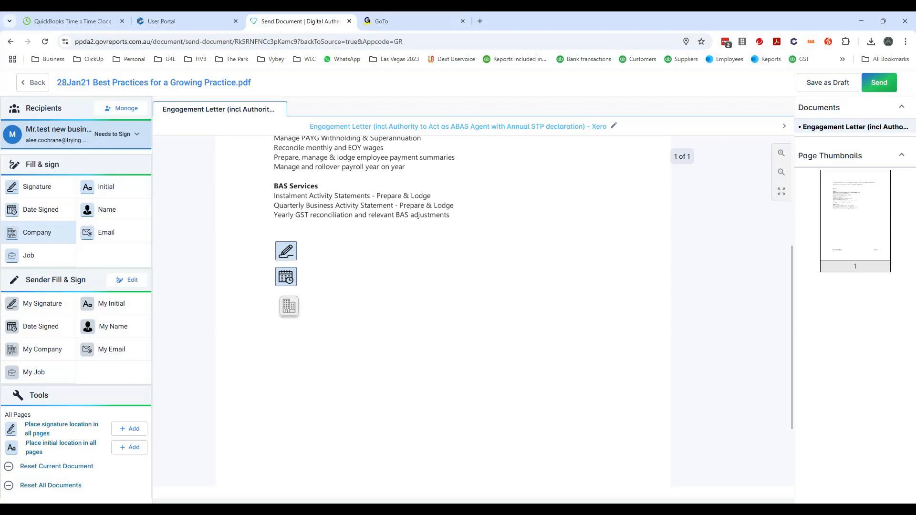
pyautogui.click(289, 306)
# - Place the sender's signature, signing date and company in a column beside the recipient's fields, and save the document as a draft
pyautogui.click(56, 312)
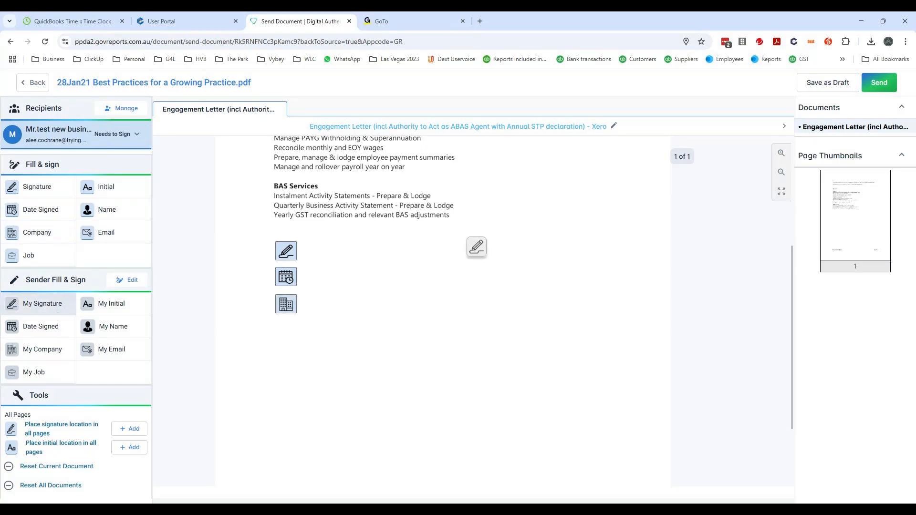
pyautogui.click(475, 249)
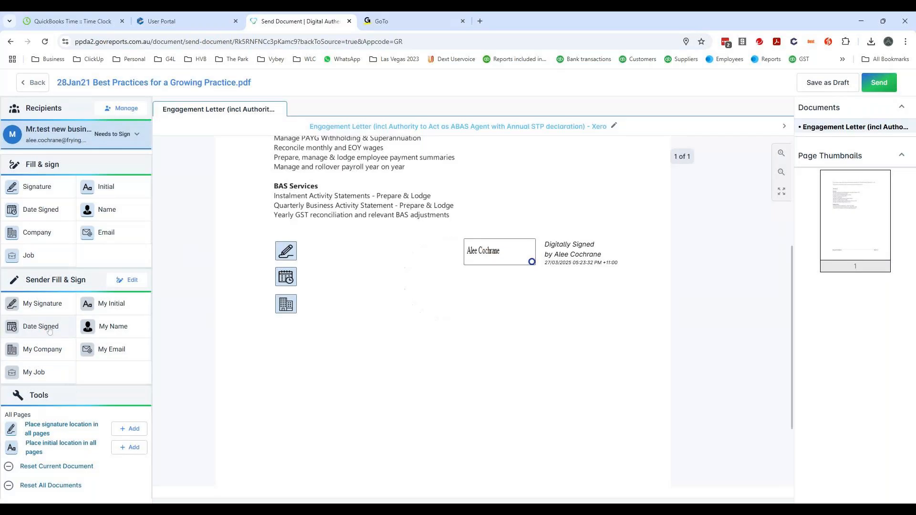
pyautogui.click(50, 329)
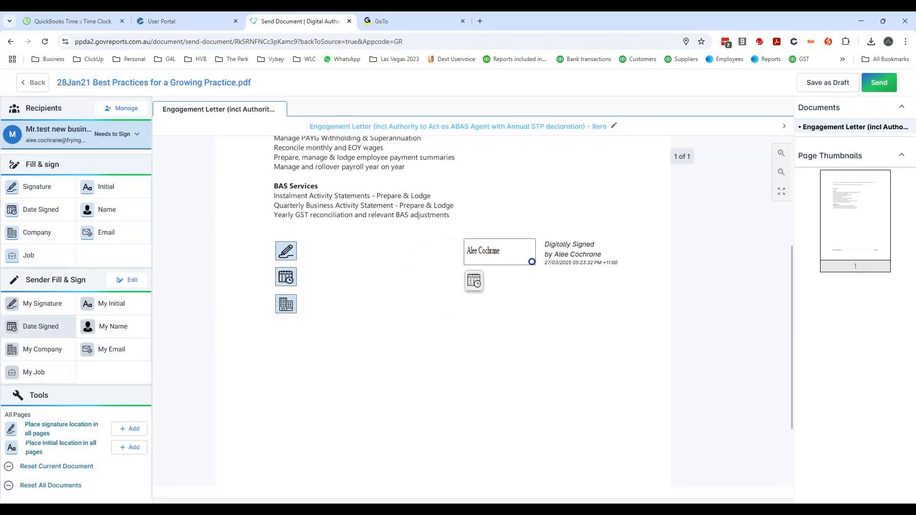
pyautogui.click(473, 280)
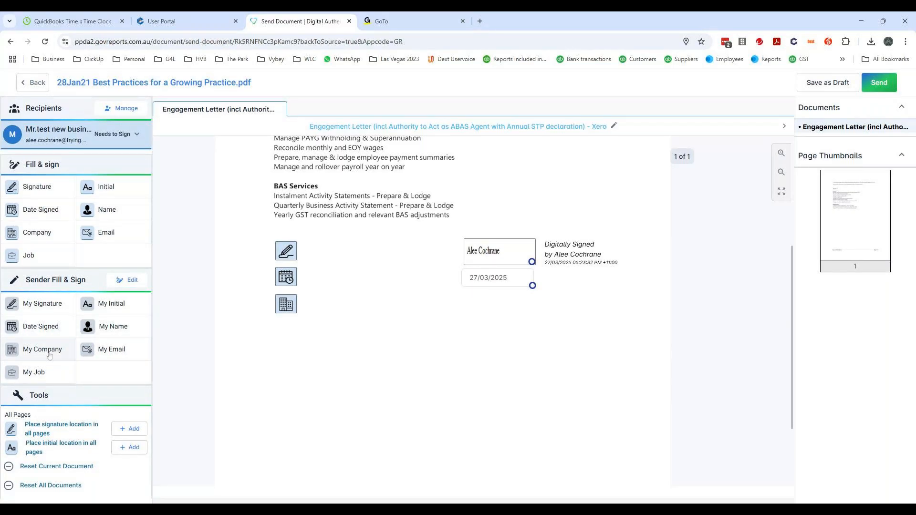
pyautogui.click(49, 355)
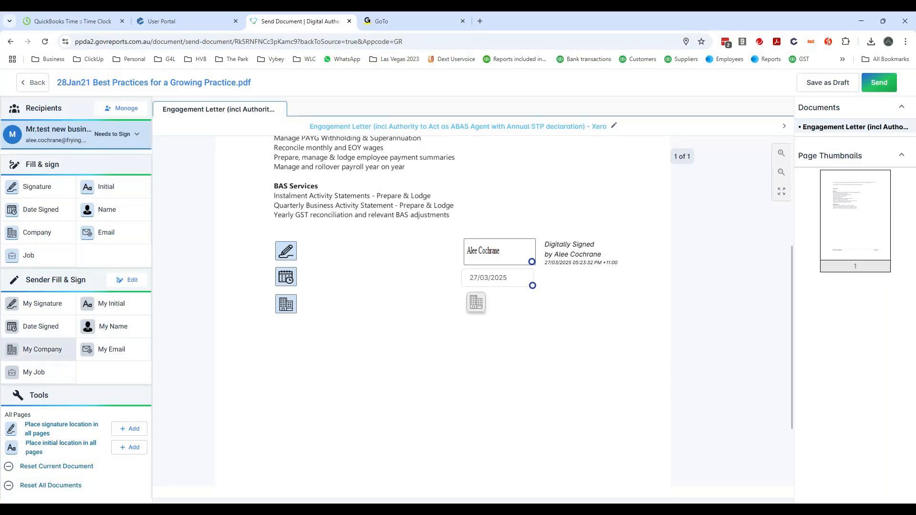
pyautogui.click(475, 304)
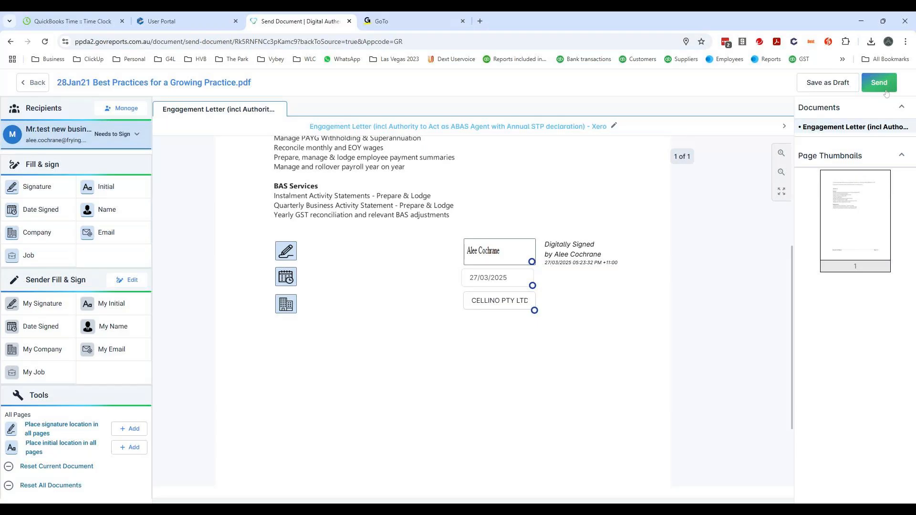
pyautogui.click(823, 85)
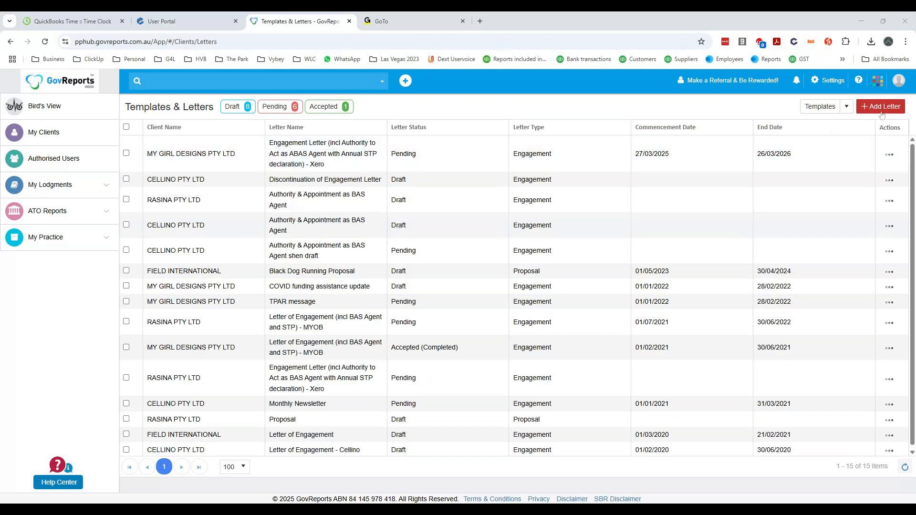
# - Start a new letter from the STP Letter of Authority template
pyautogui.click(882, 113)
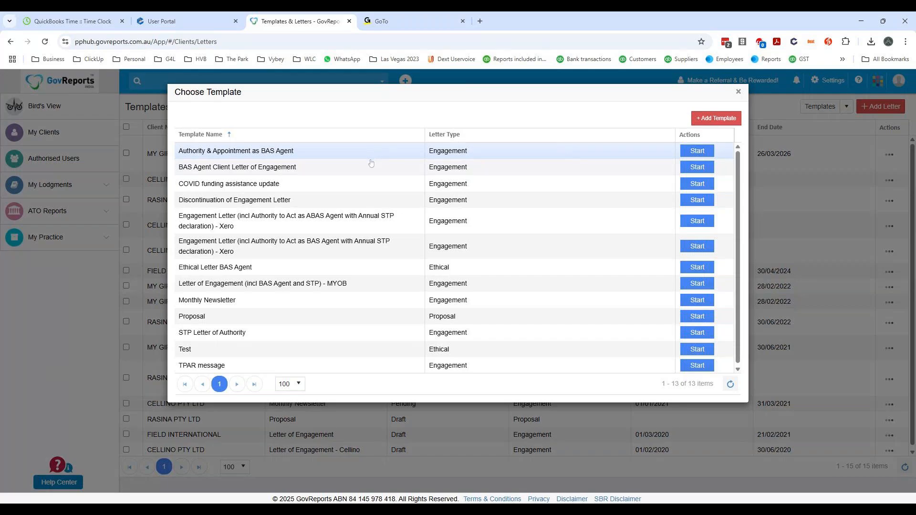
pyautogui.scroll(-1, 370, 166)
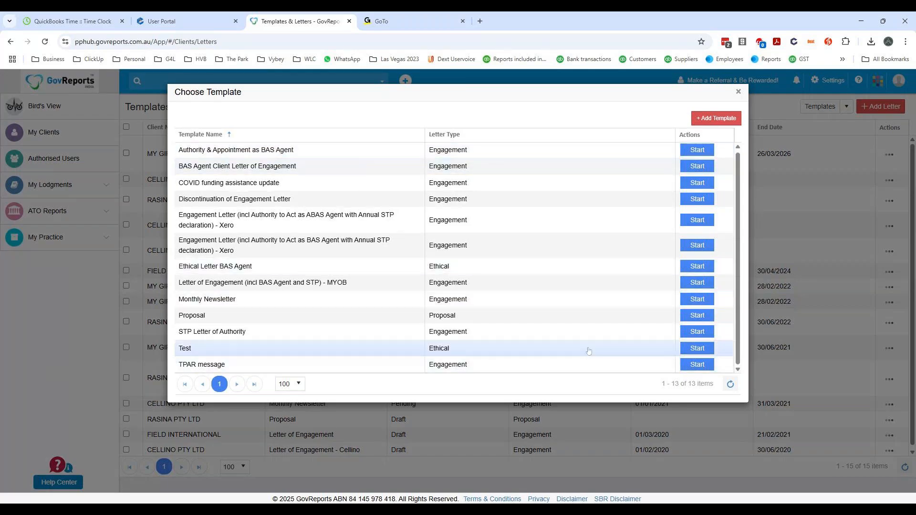
pyautogui.click(697, 331)
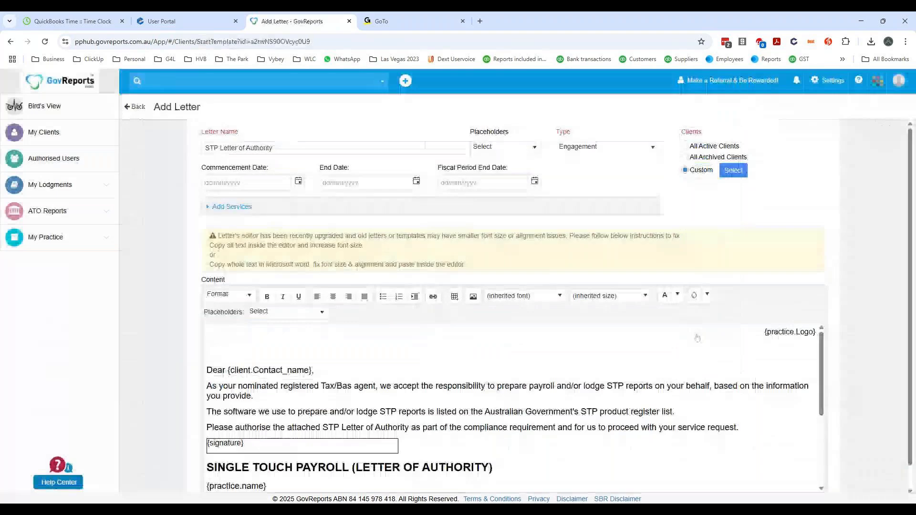
# - View the list of clients selectable for the letter and close it without choosing any
pyautogui.click(733, 171)
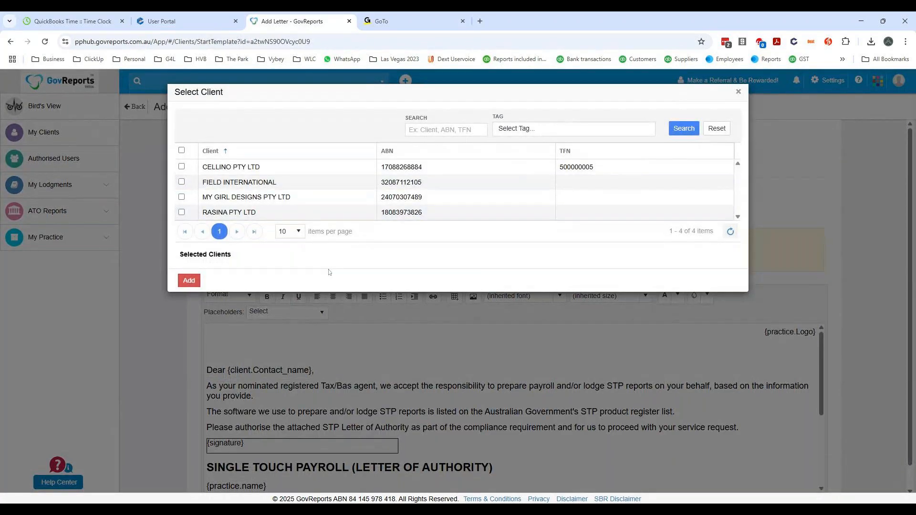
pyautogui.click(189, 281)
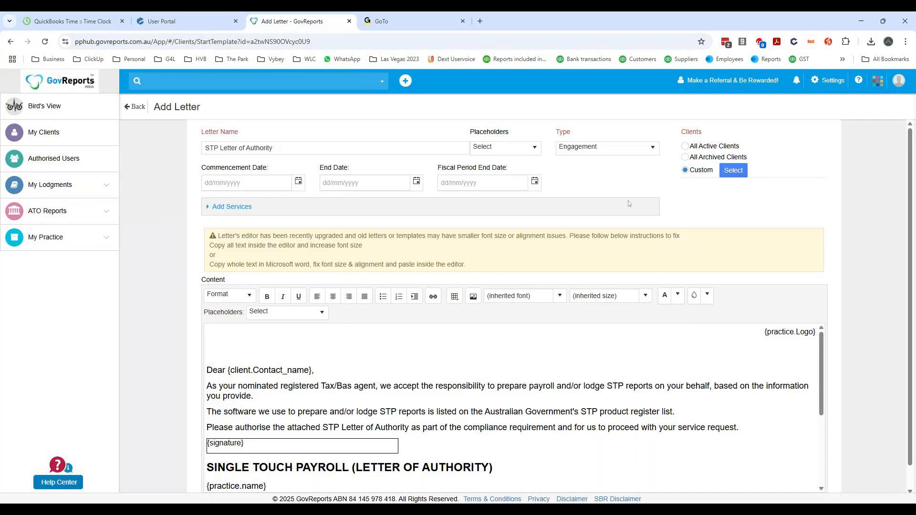
pyautogui.click(735, 173)
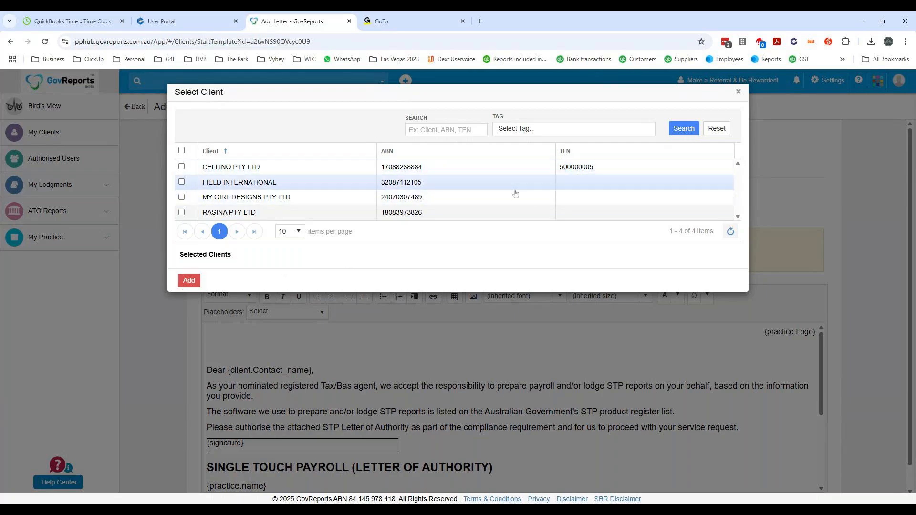
pyautogui.click(738, 92)
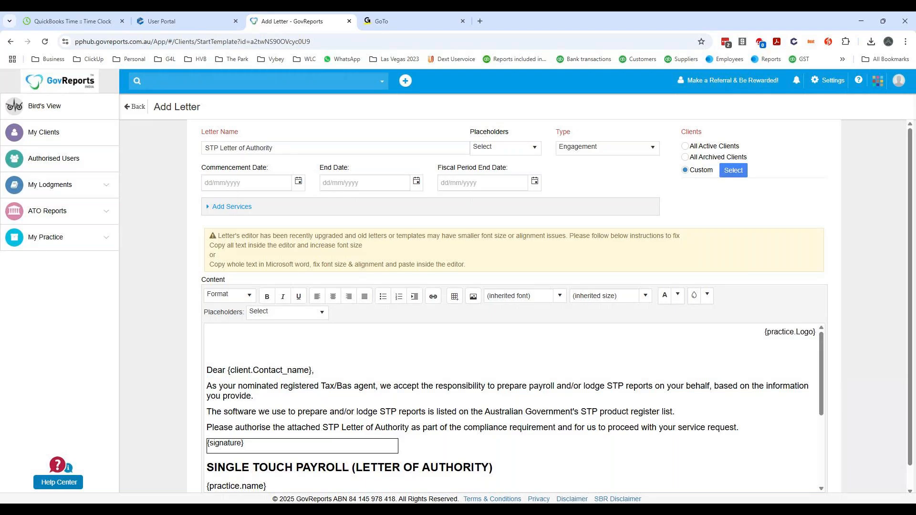
# - Read through the STP letter's content, from the greeting to the client signature placeholder
pyautogui.scroll(-1, 513, 408)
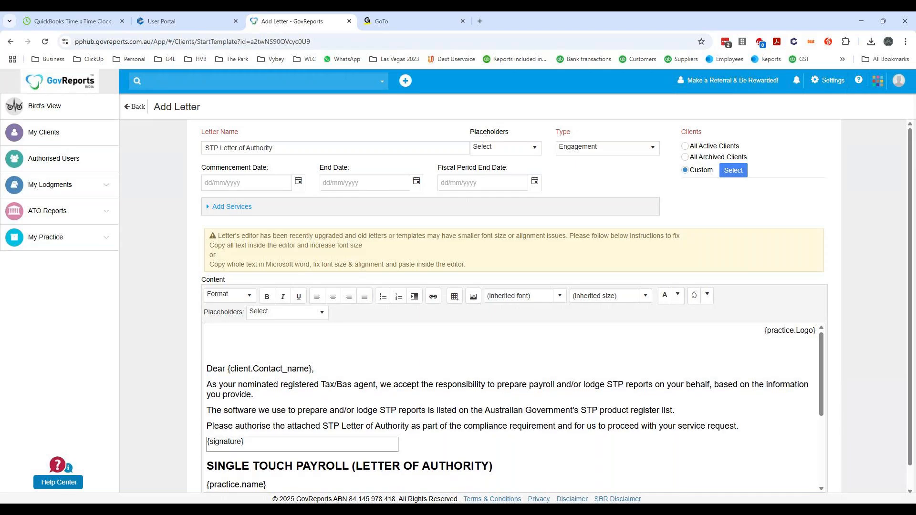
pyautogui.scroll(-3, 513, 408)
pyautogui.scroll(3, 513, 408)
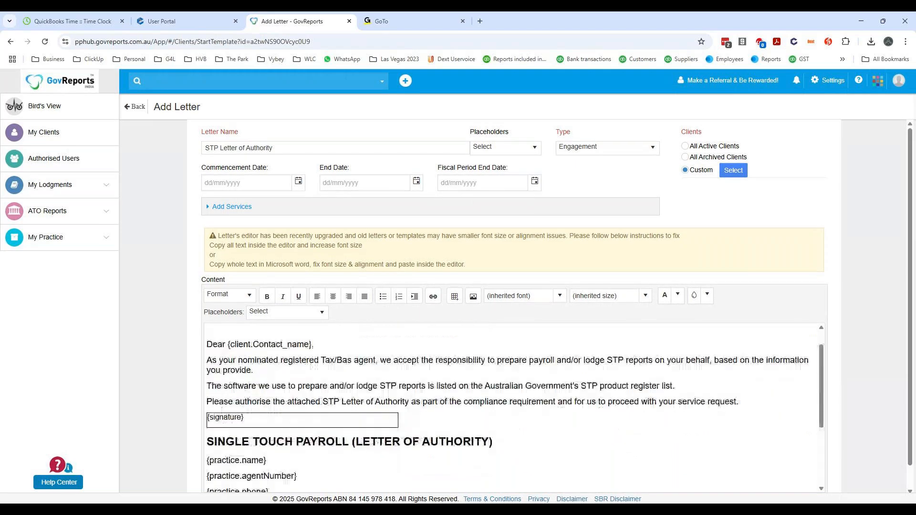
pyautogui.scroll(1, 515, 411)
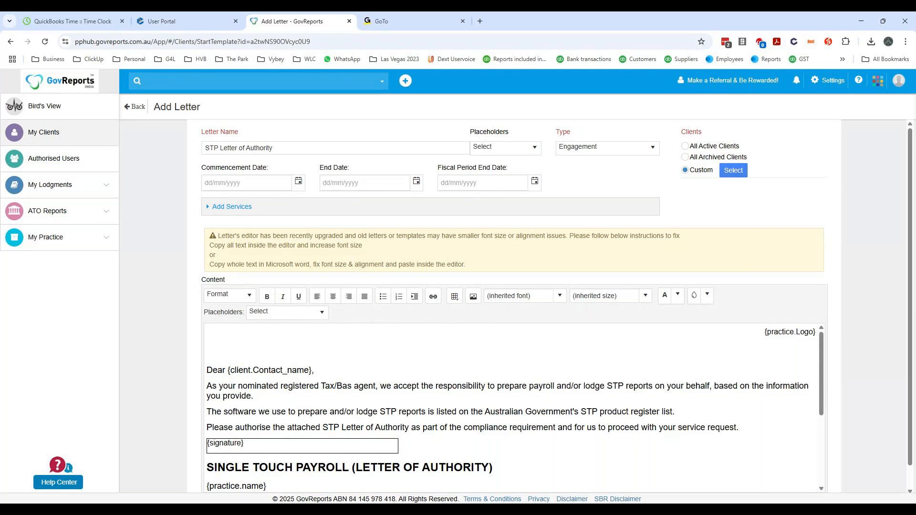
pyautogui.scroll(-5, 472, 317)
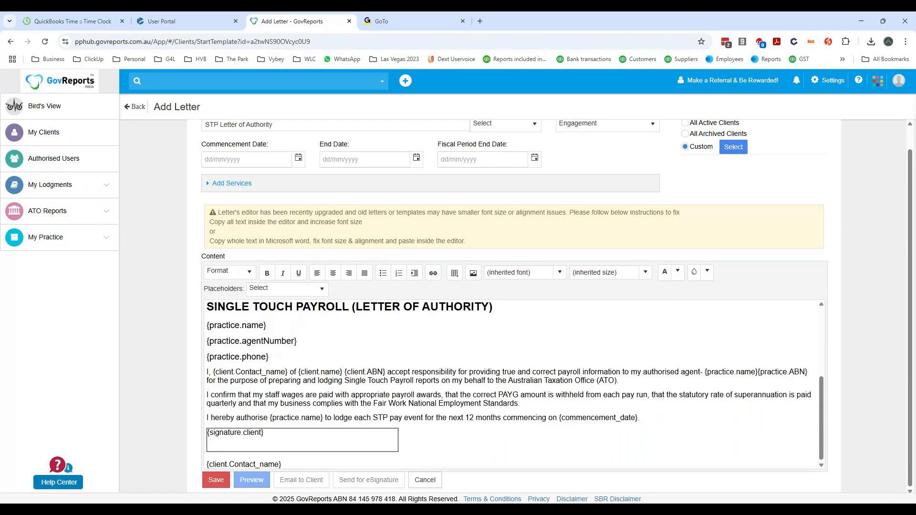
pyautogui.scroll(3, 513, 384)
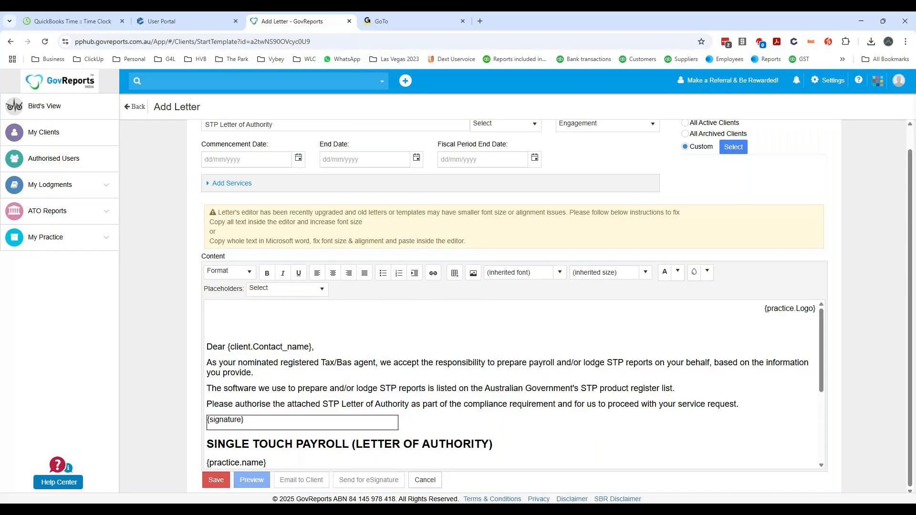
# - Open the CELLINO PTY LTD client record and view its client status options, leaving the status unmodified
pyautogui.click(69, 138)
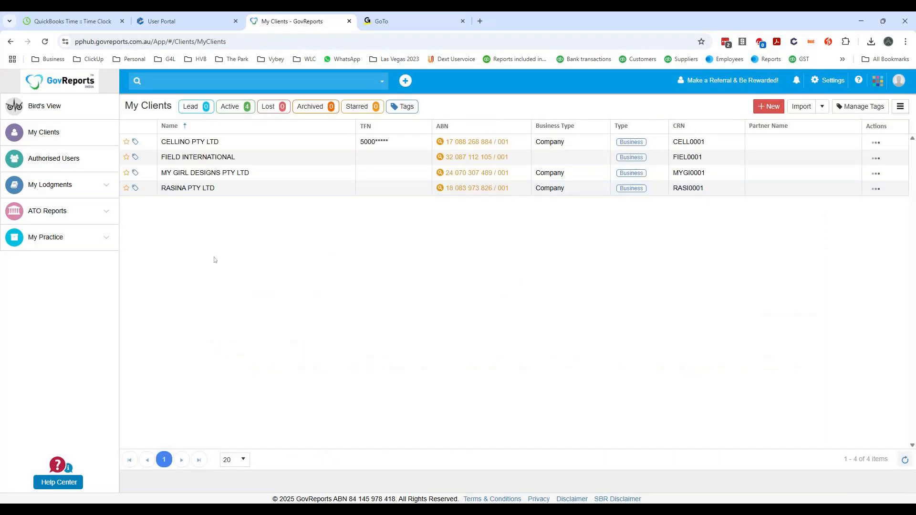
pyautogui.click(876, 142)
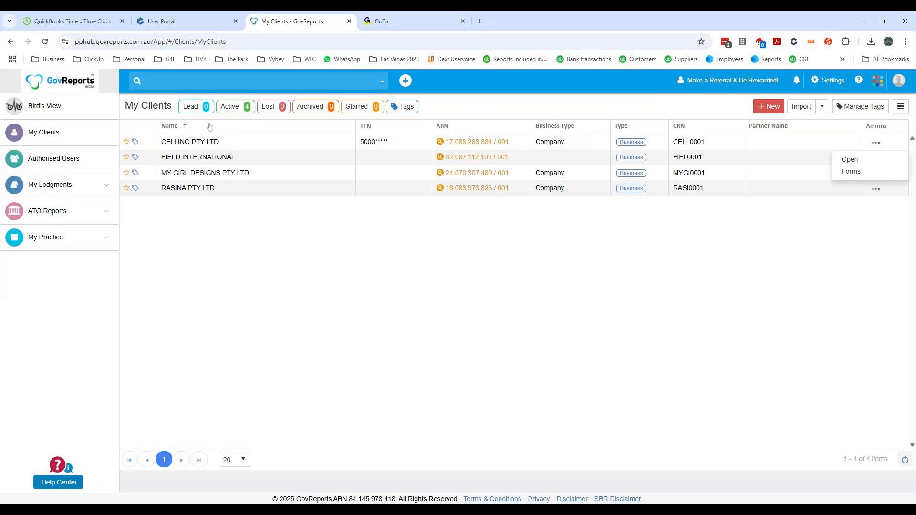
pyautogui.click(191, 143)
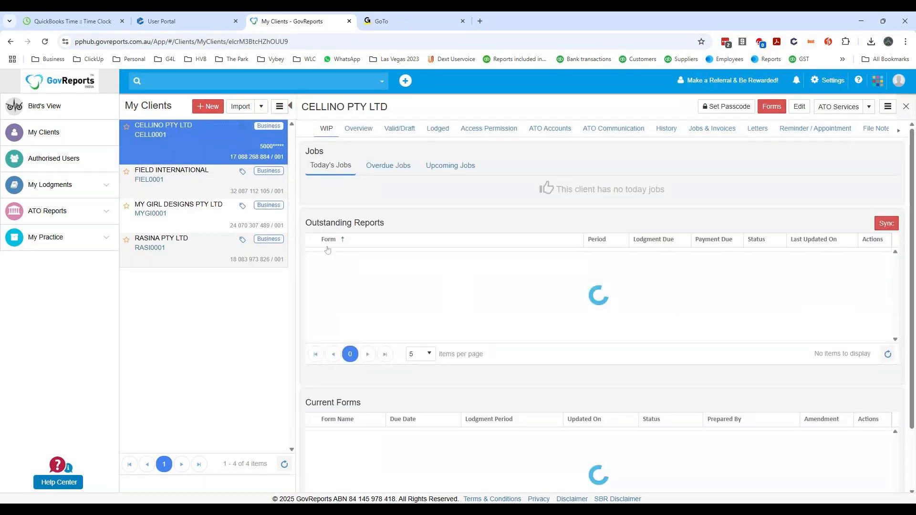
pyautogui.click(888, 107)
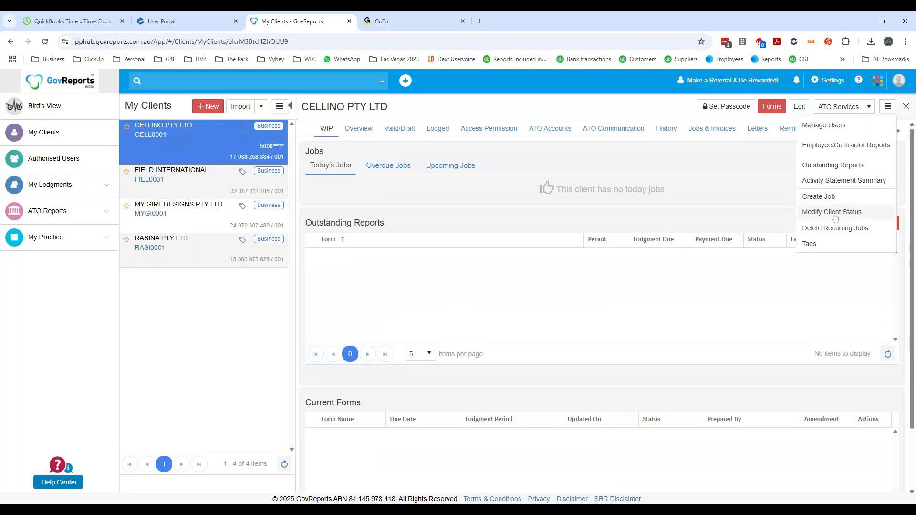
pyautogui.click(835, 218)
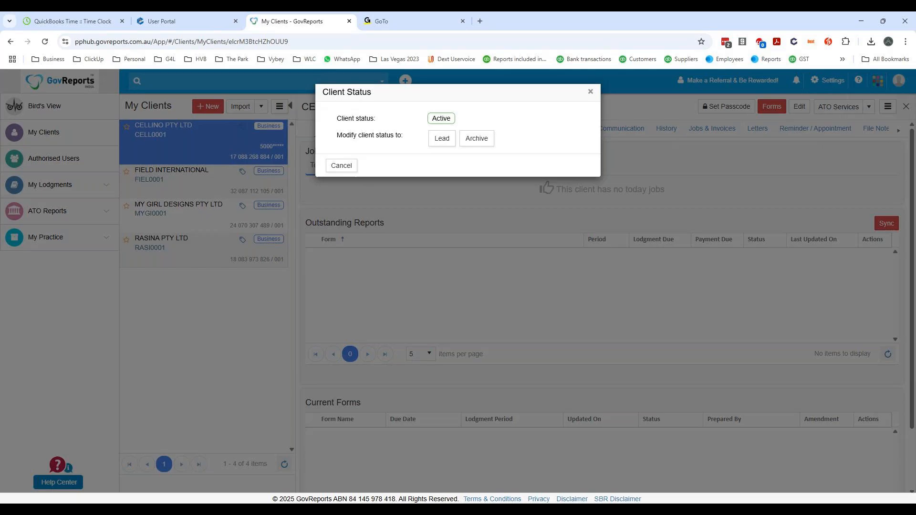
pyautogui.click(351, 167)
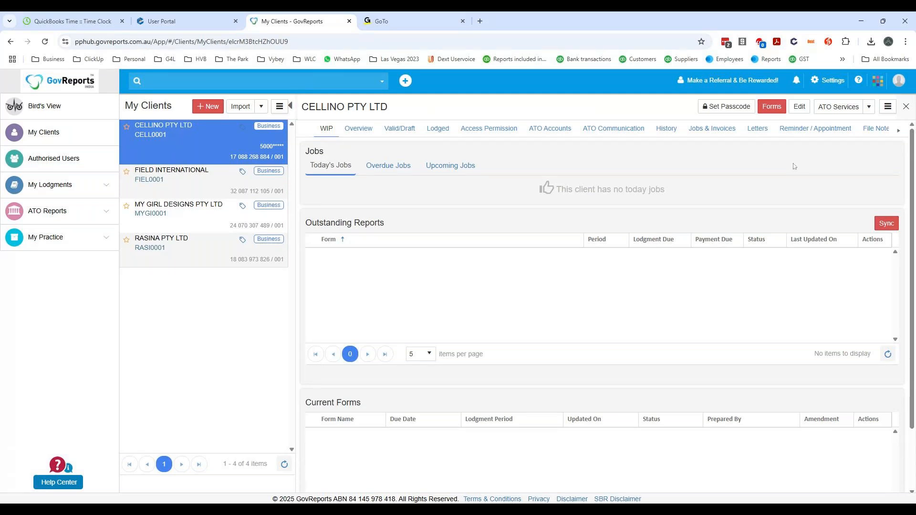
# - Return to the client list and view it filtered by Lost clients, followed by Active clients
pyautogui.click(888, 107)
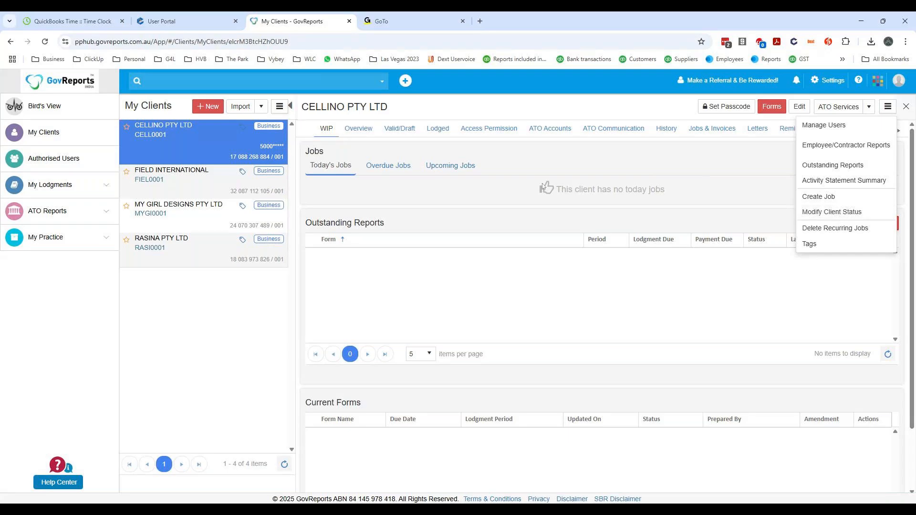
pyautogui.click(63, 139)
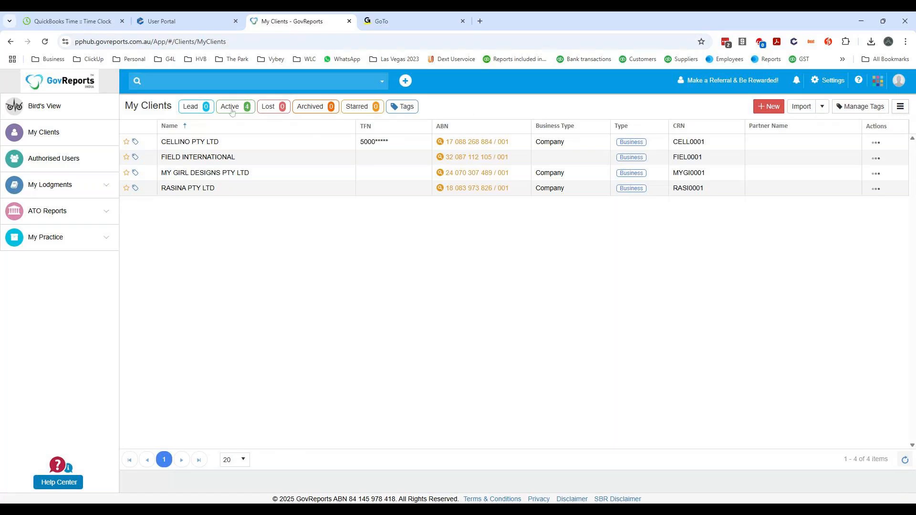
pyautogui.click(280, 107)
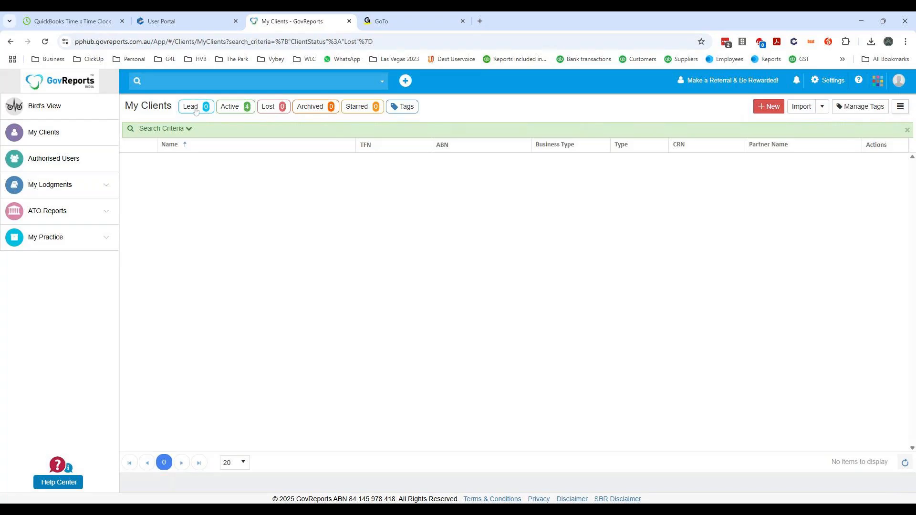
pyautogui.click(230, 106)
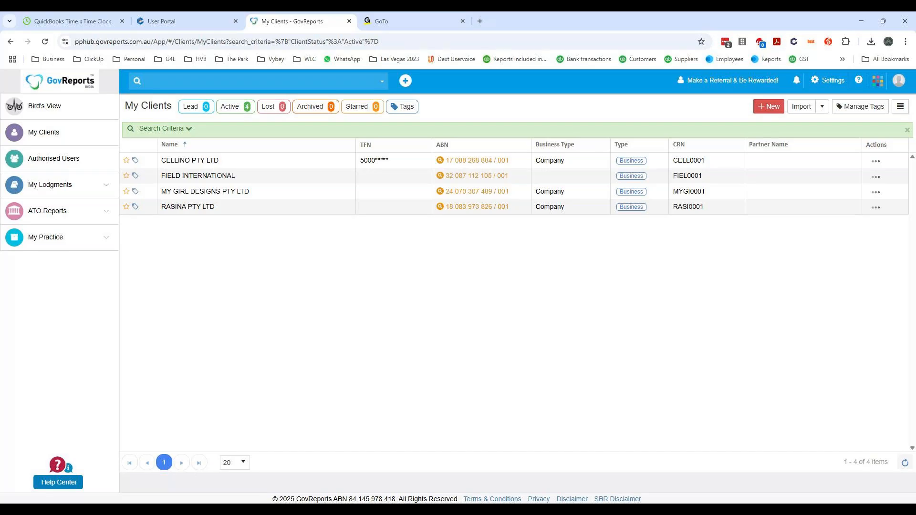
# - Open the RASINA PTY LTD client record and change its client status to Lead
pyautogui.click(877, 208)
pyautogui.click(854, 226)
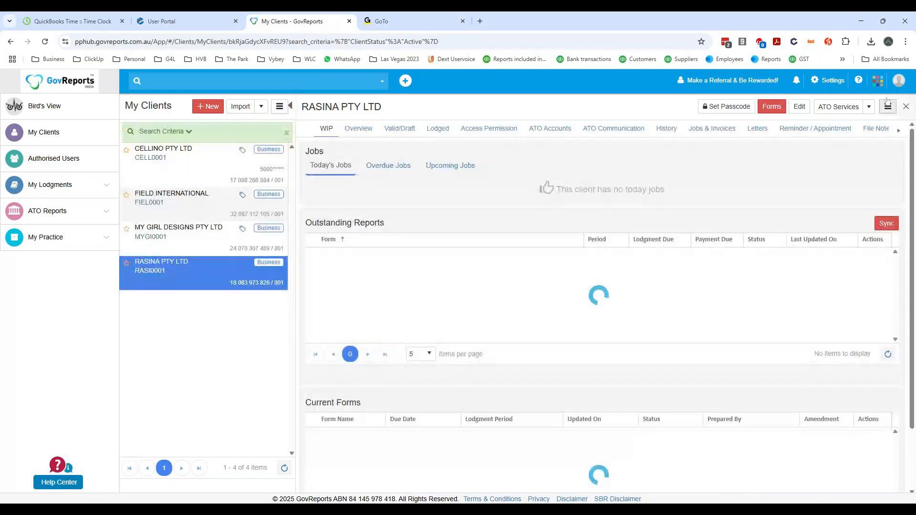
pyautogui.click(888, 107)
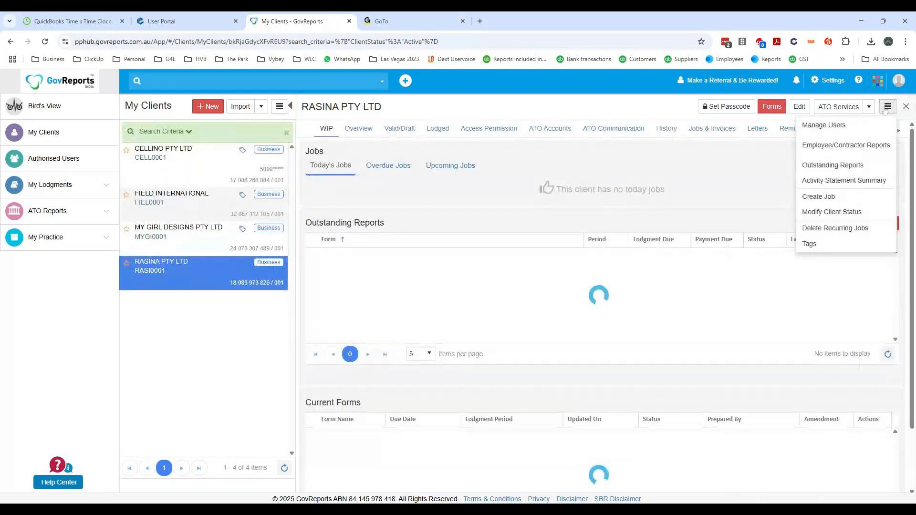
pyautogui.click(841, 213)
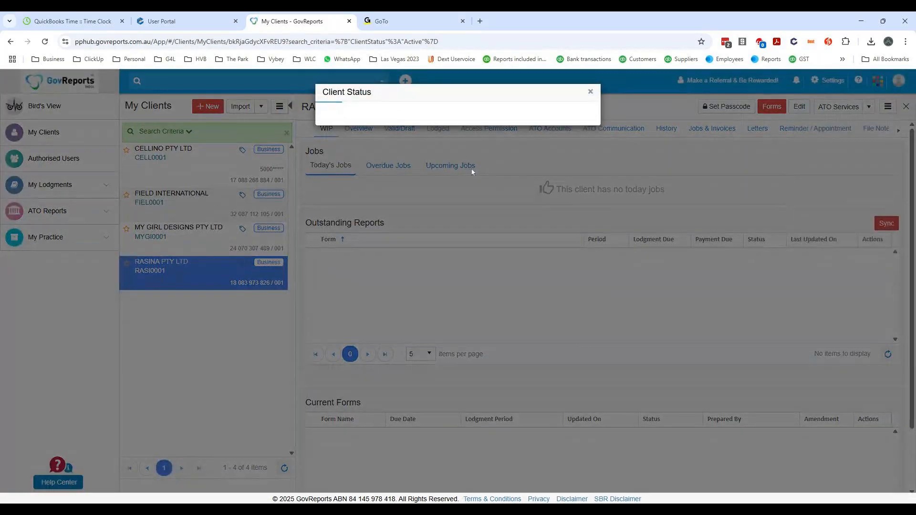
pyautogui.click(442, 138)
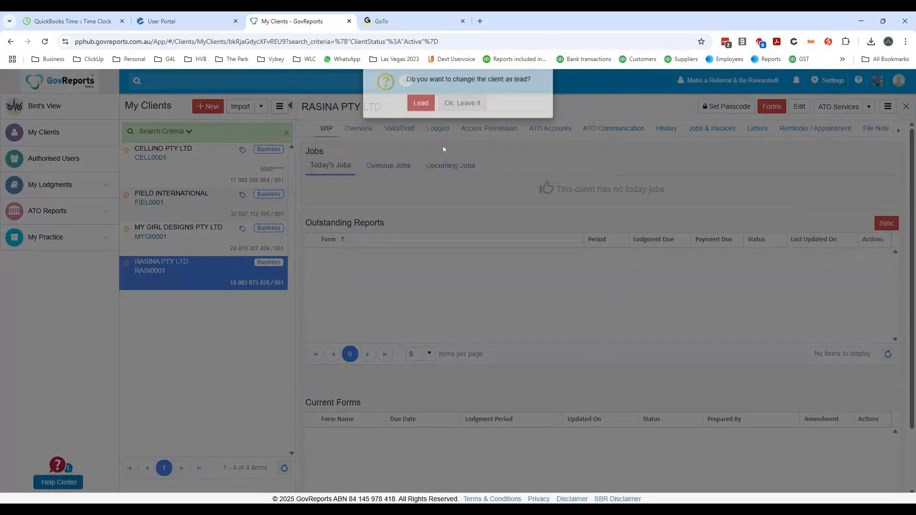
pyautogui.click(418, 110)
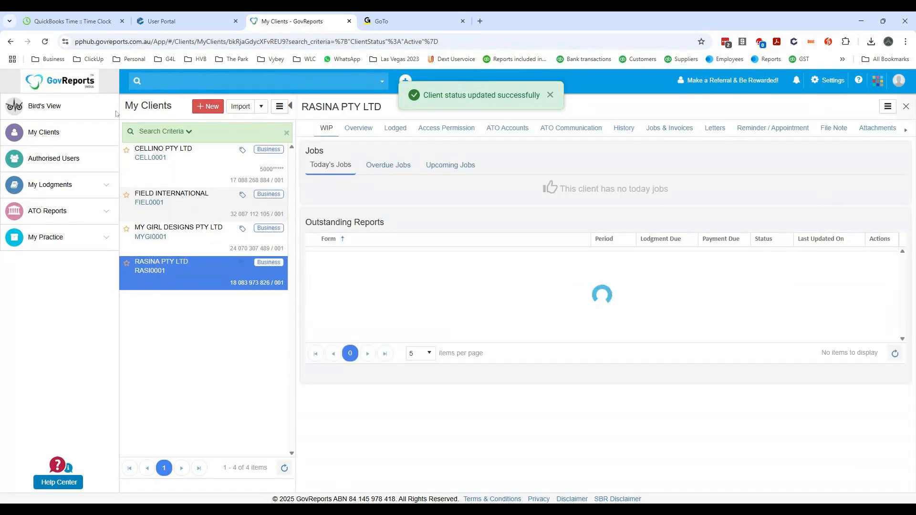
# - Filter the client list by Lead, open the RASINA PTY LTD record and change its client status back to active
pyautogui.click(67, 141)
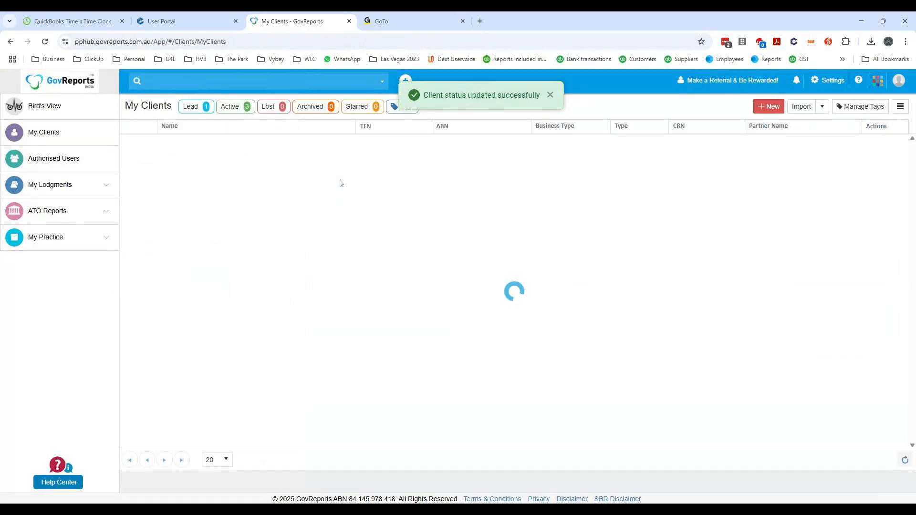
pyautogui.click(196, 109)
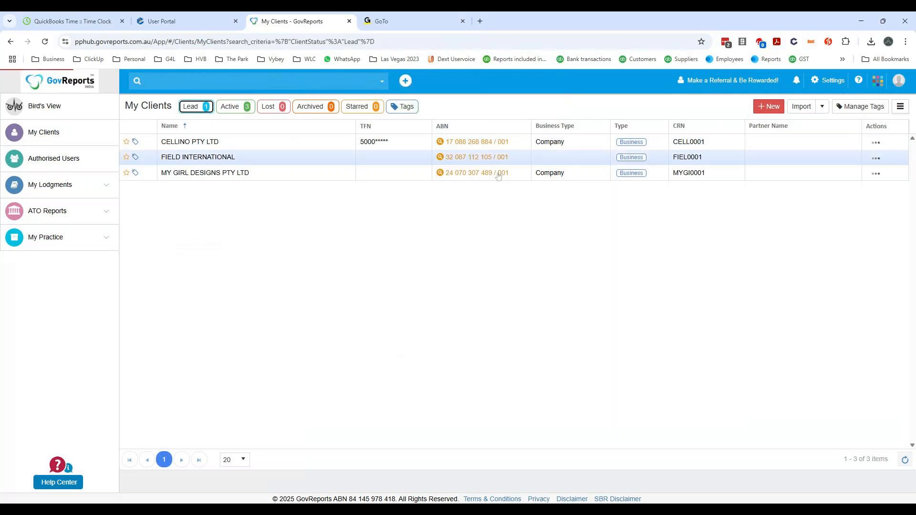
pyautogui.click(876, 162)
pyautogui.click(860, 182)
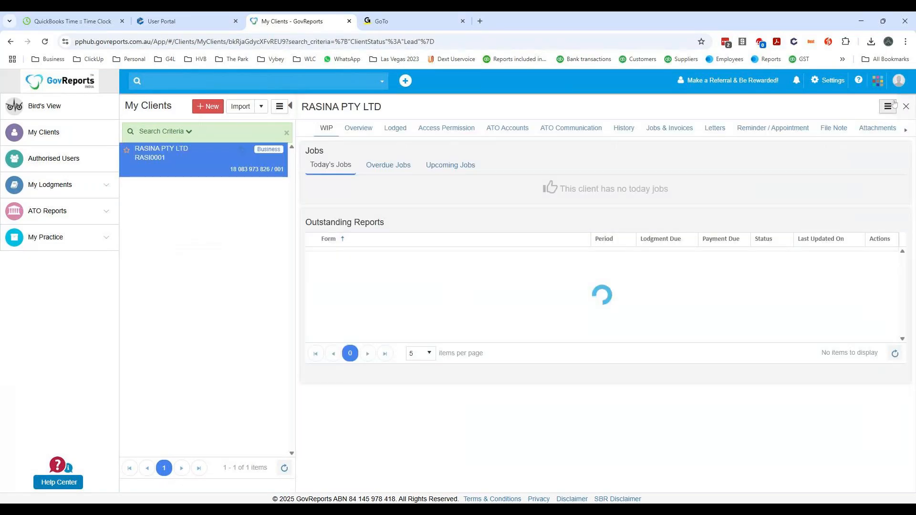
pyautogui.click(889, 106)
pyautogui.click(872, 128)
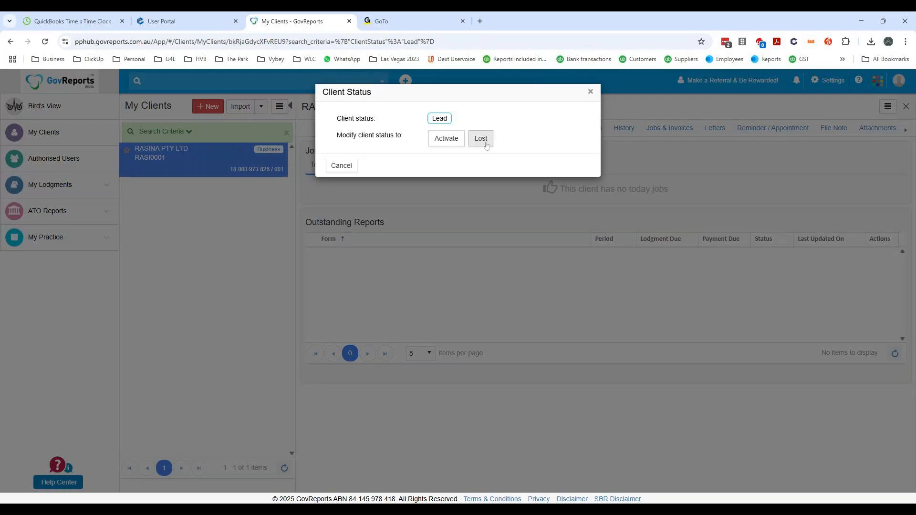
pyautogui.click(446, 138)
pyautogui.click(422, 110)
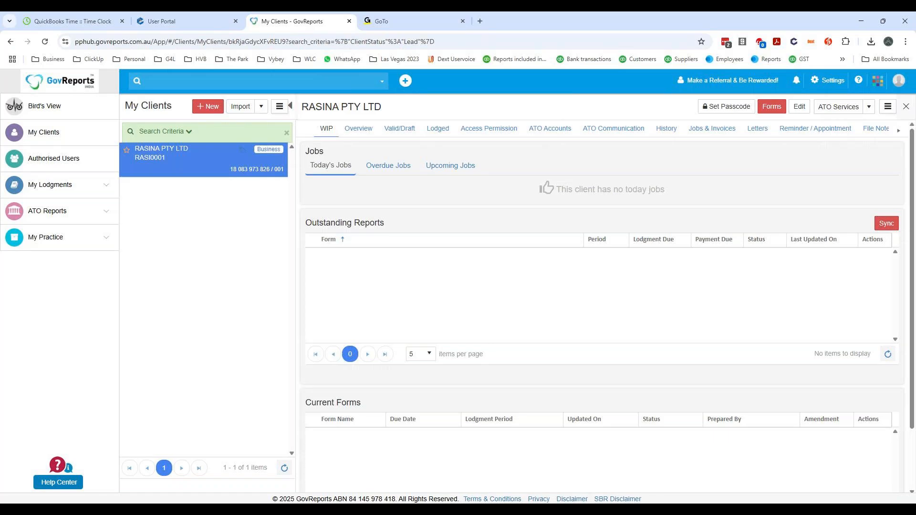
# - View the practice's default task templates for jobs, followed by the custom task templates
pyautogui.click(66, 245)
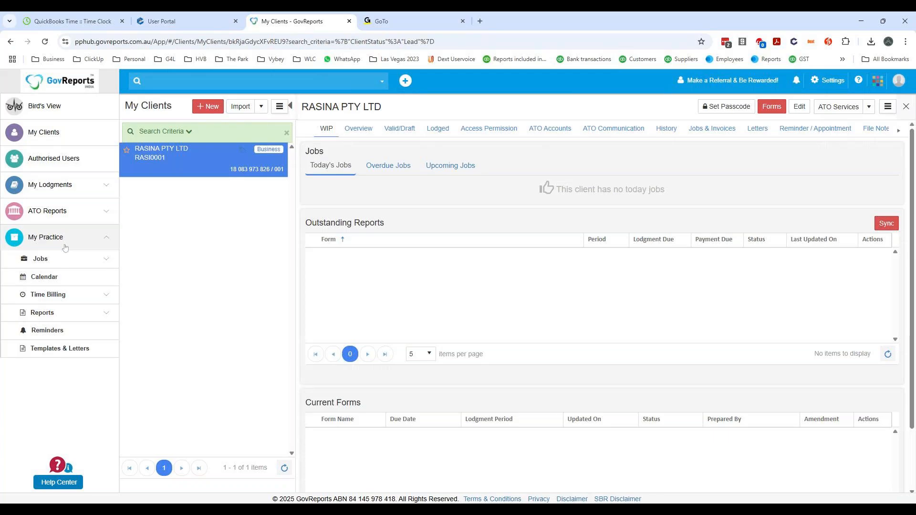
pyautogui.click(83, 263)
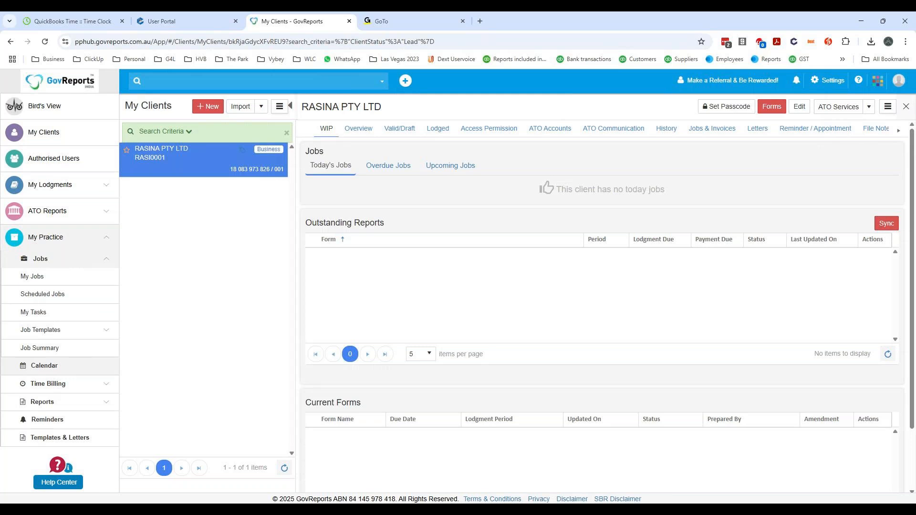
pyautogui.click(108, 335)
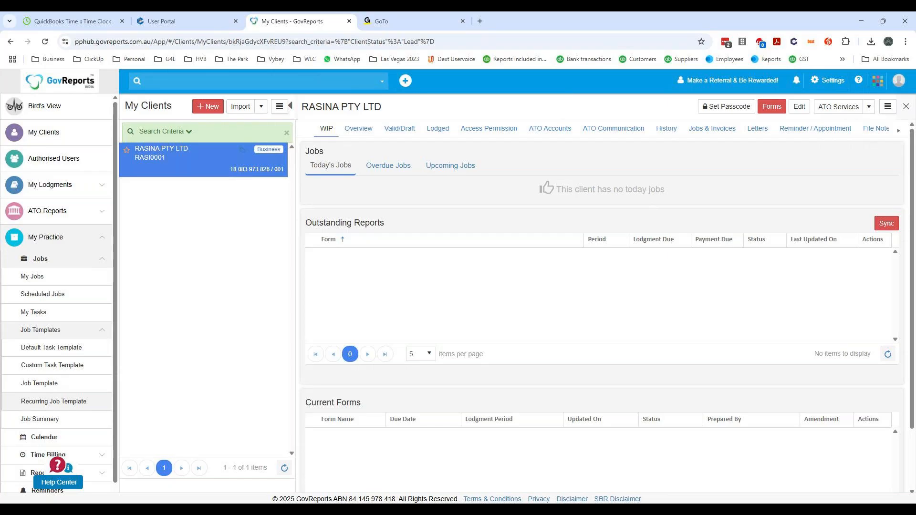
pyautogui.click(76, 351)
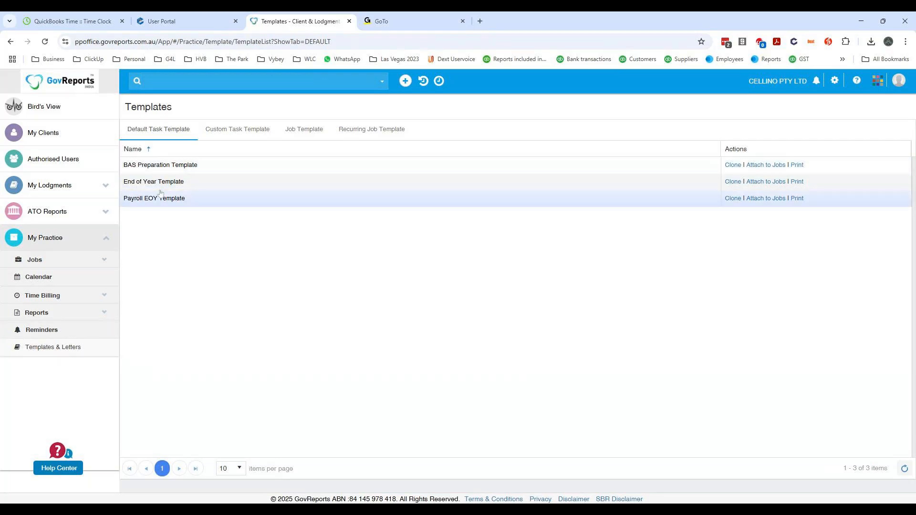
pyautogui.click(236, 130)
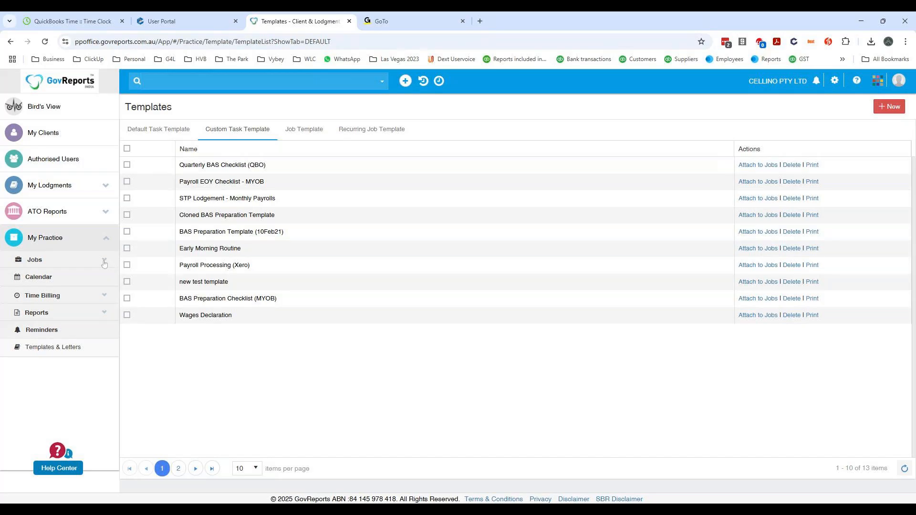
# - Open the Payroll STP Finalisation template among the job templates and view its tasks
pyautogui.click(289, 139)
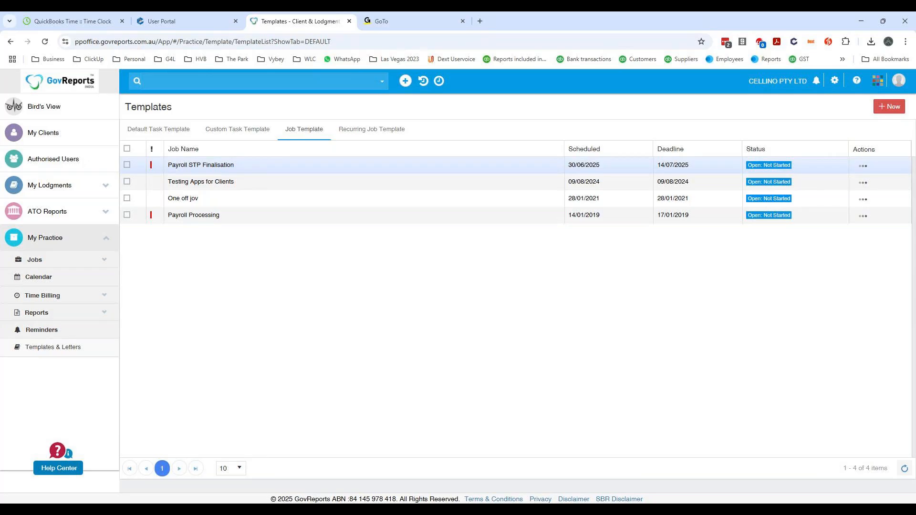
pyautogui.click(214, 167)
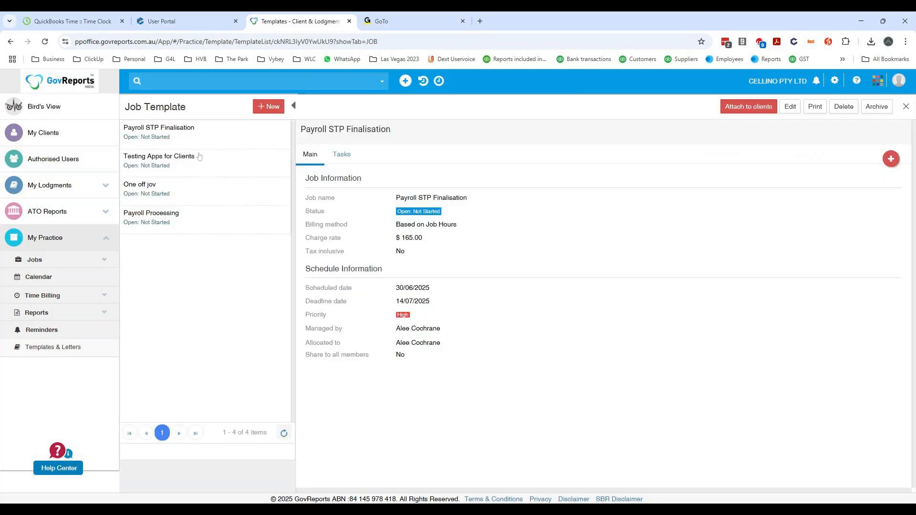
pyautogui.click(342, 154)
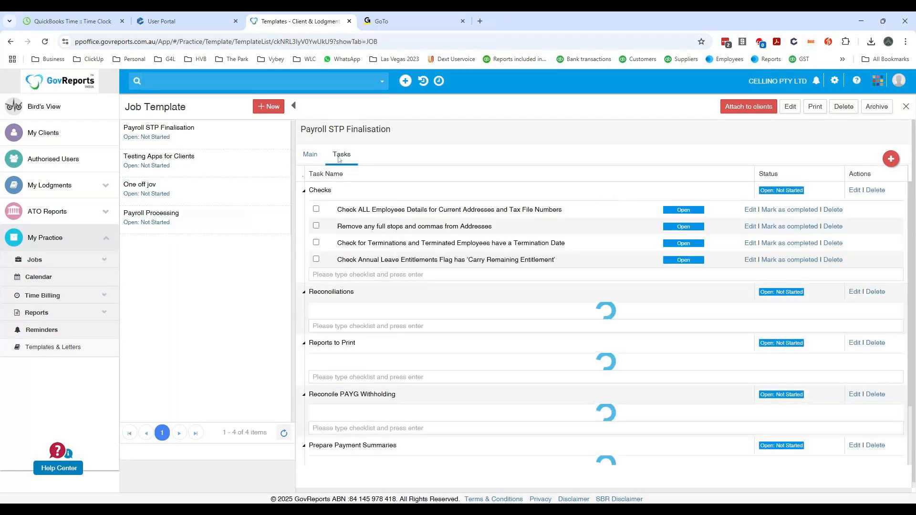
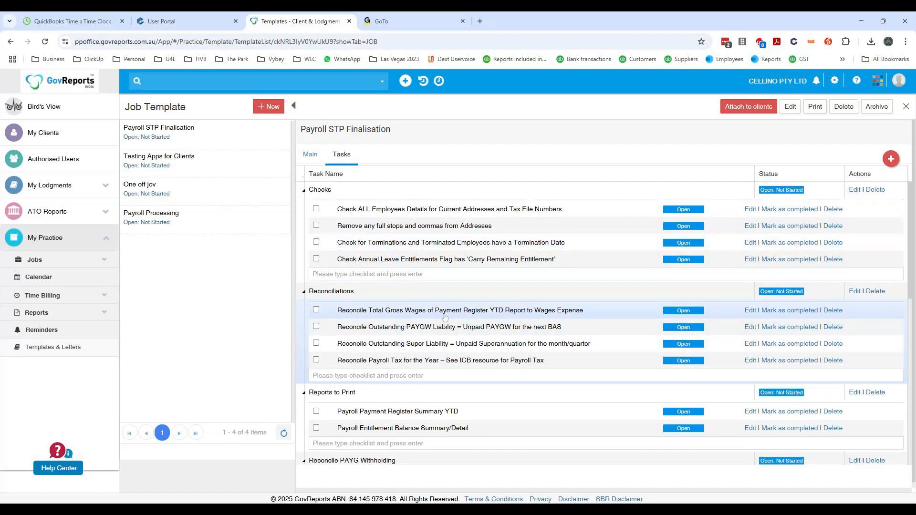
# - Examine the task checklists of the Payroll STP Finalisation job template, from Checks through to Roll Over Payroll Year
pyautogui.scroll(-2, 444, 317)
pyautogui.scroll(-2, 444, 318)
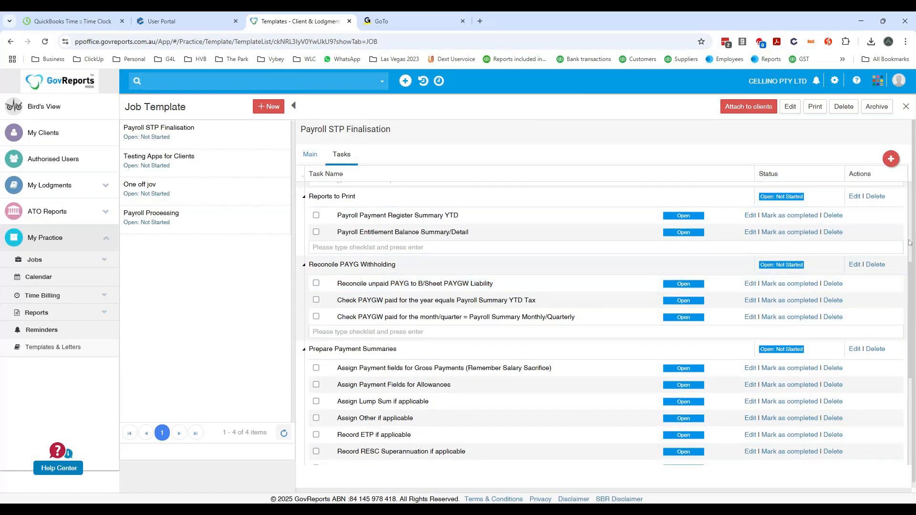
pyautogui.scroll(4, 912, 224)
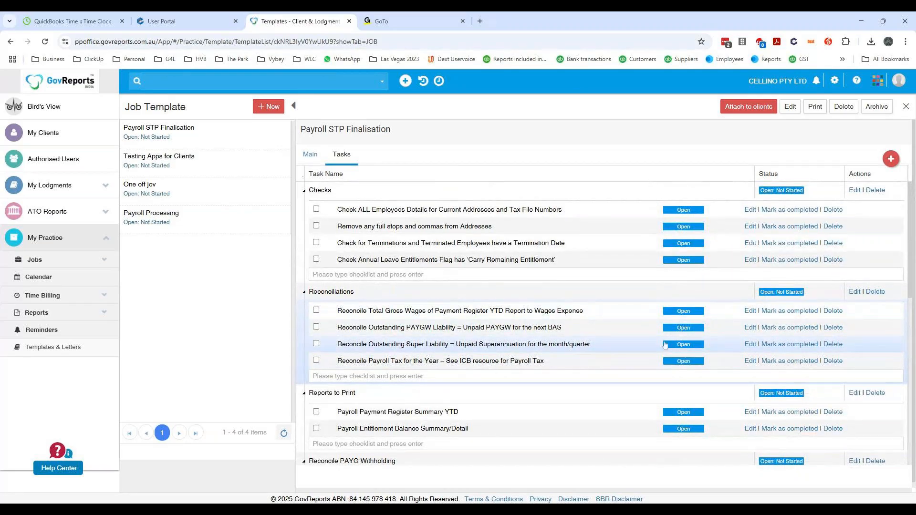
pyautogui.scroll(-4, 672, 312)
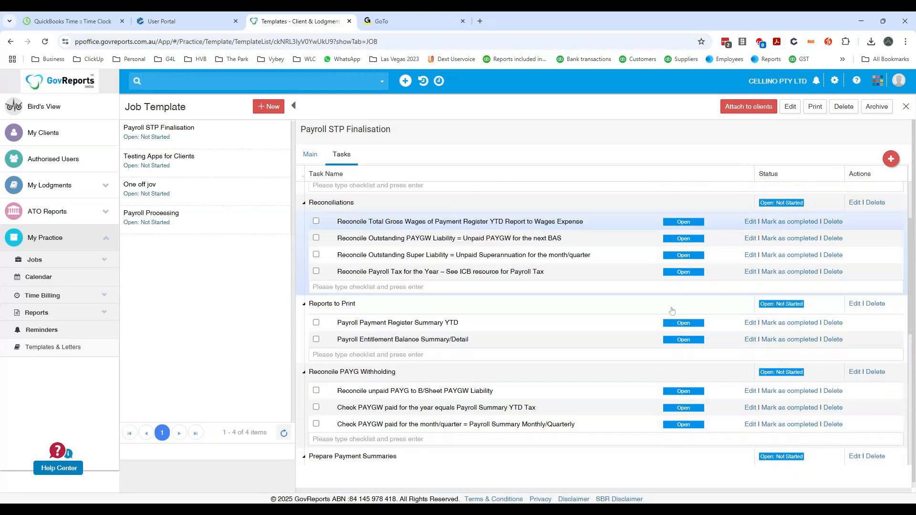
pyautogui.scroll(-1, 671, 312)
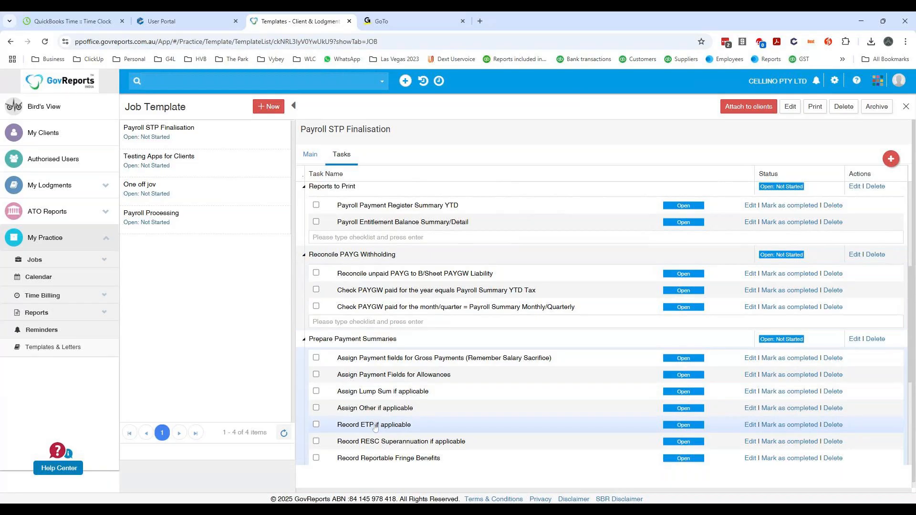
pyautogui.scroll(-1, 413, 403)
pyautogui.scroll(-4, 413, 403)
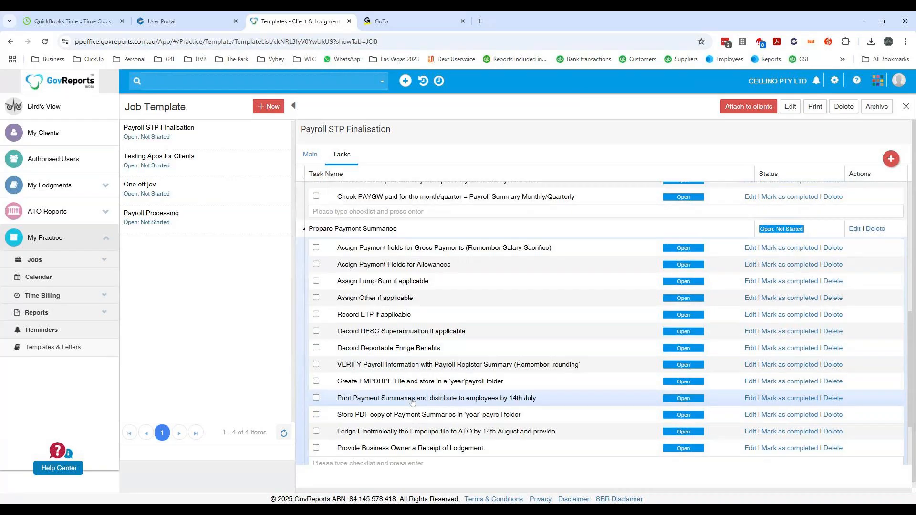
pyautogui.scroll(-1, 409, 408)
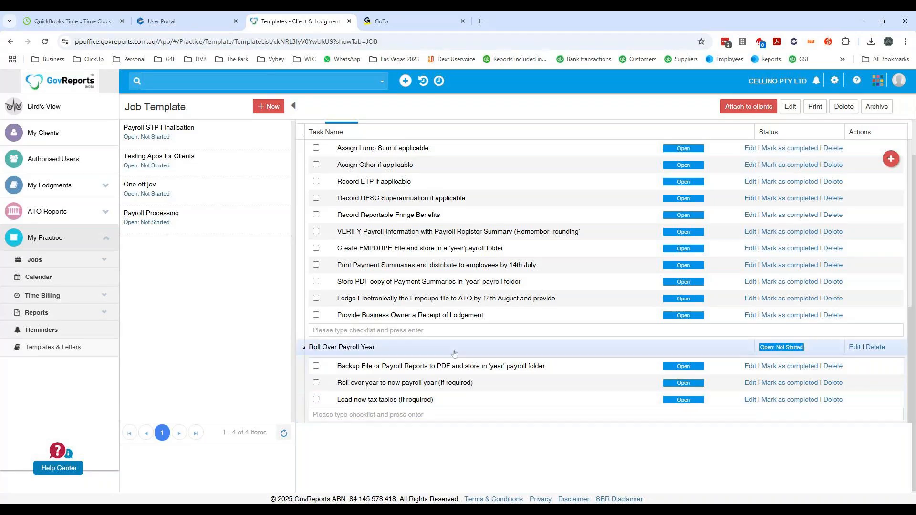
pyautogui.scroll(10, 601, 281)
pyautogui.scroll(1, 455, 333)
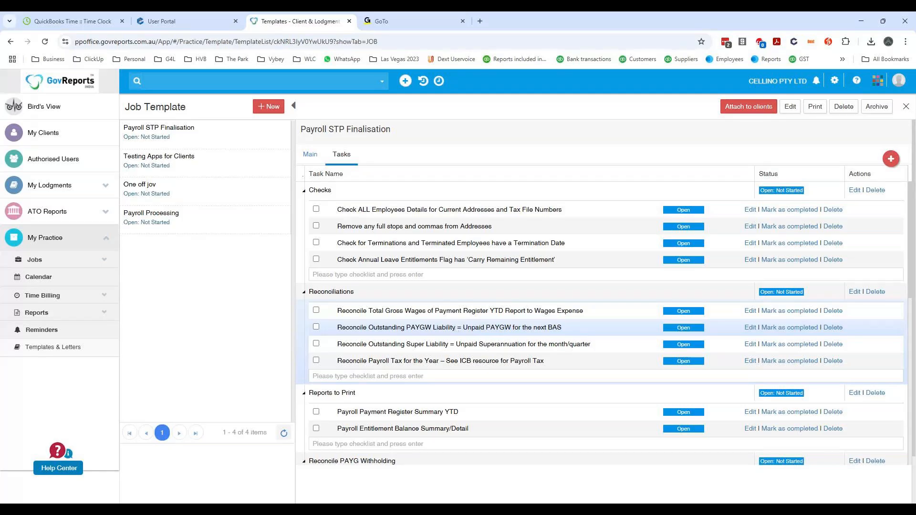
# - View the custom task templates, followed by the practice's scheduled jobs and task list
pyautogui.click(104, 263)
pyautogui.click(101, 330)
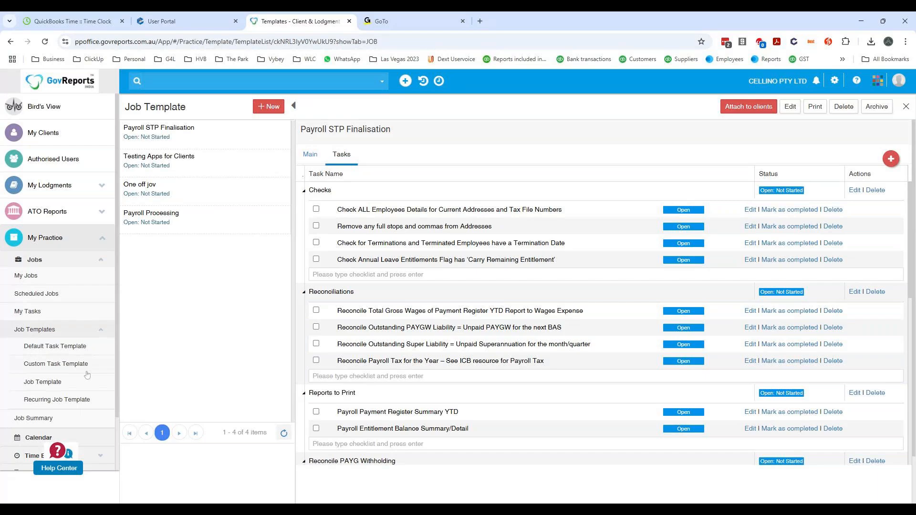
pyautogui.click(76, 351)
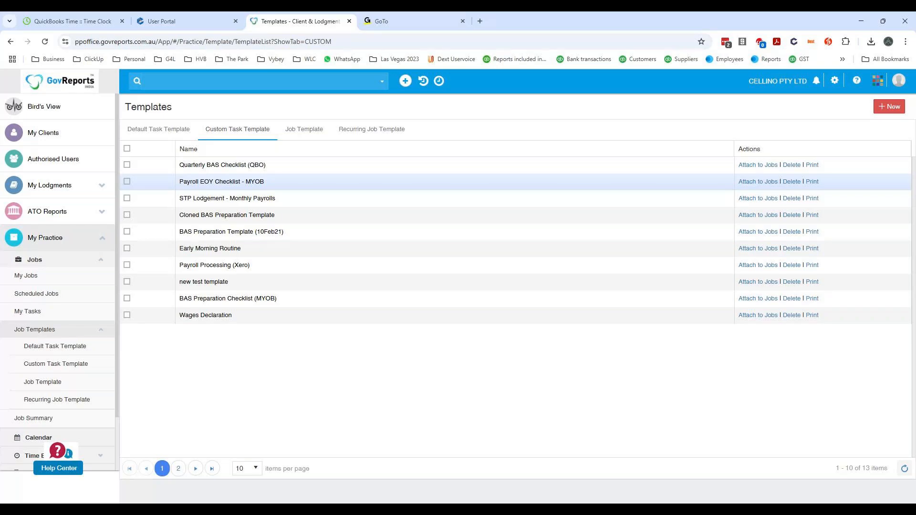
pyautogui.click(56, 299)
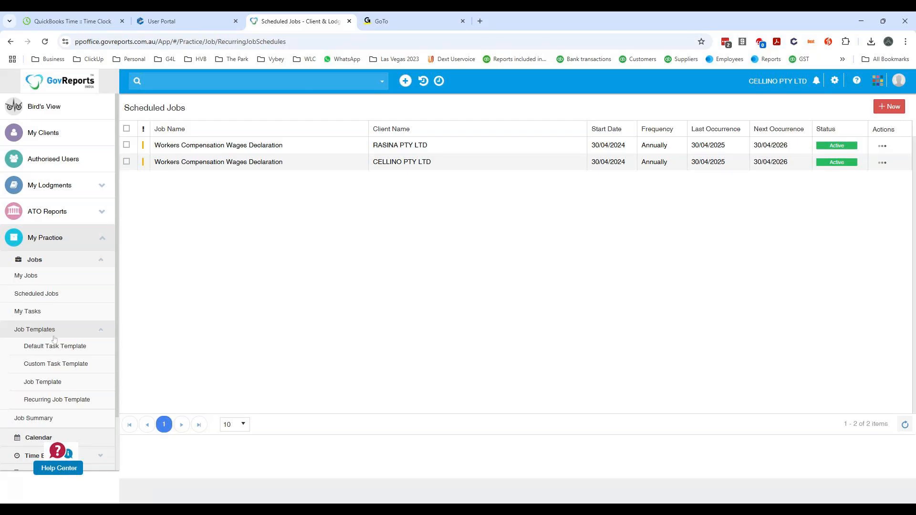
pyautogui.click(28, 312)
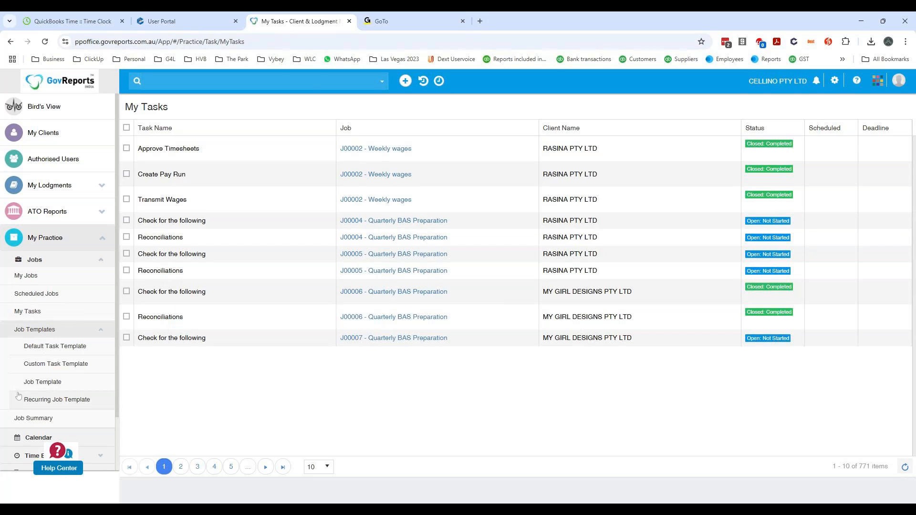
# - Clone the default BAS Preparation Template as a custom task template named EOFY, not shared with other account members
pyautogui.click(67, 350)
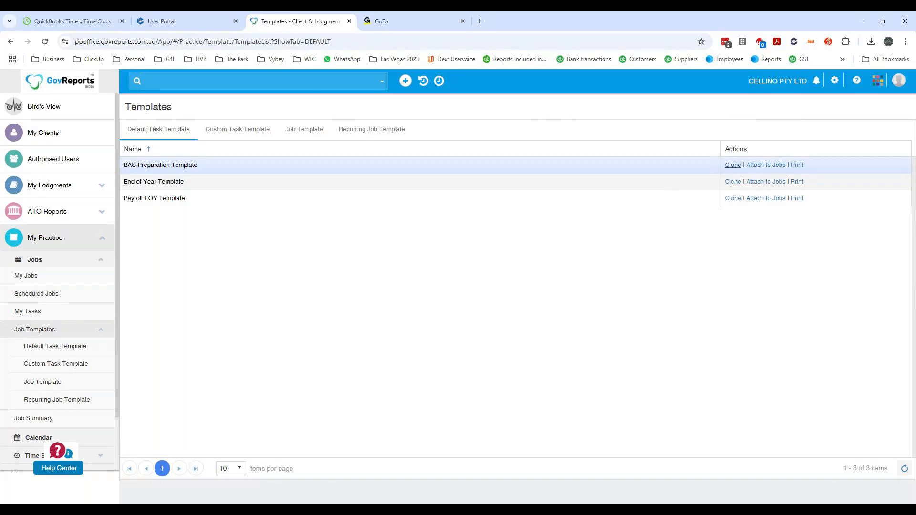
pyautogui.click(733, 164)
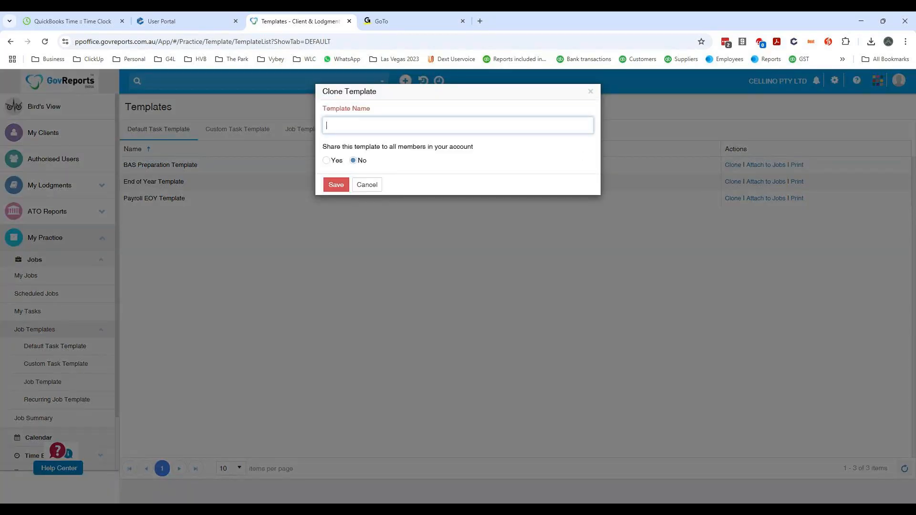
pyautogui.write('EOFY')
pyautogui.click(337, 186)
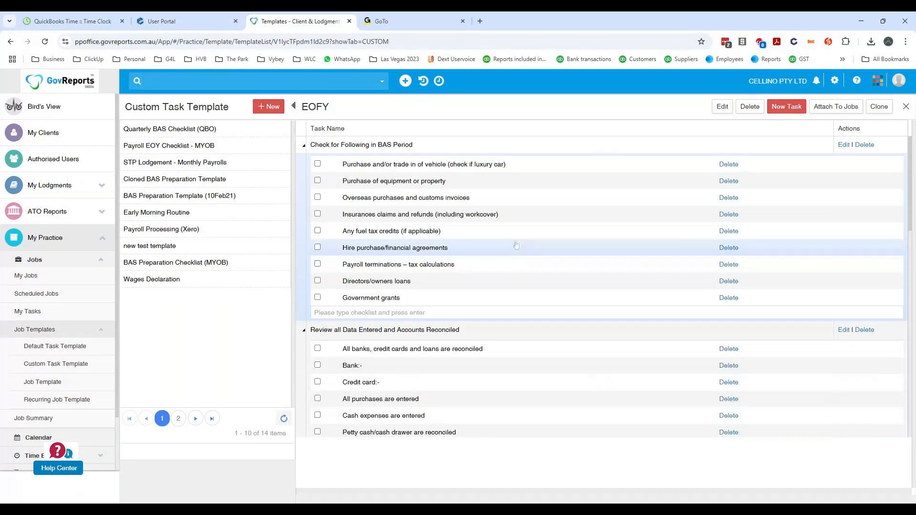
# - Attach the EOFY template to the Testing duplicates job of MY GIRL DESIGNS PTY LTD, listing 100 jobs per page
pyautogui.scroll(-8, 516, 244)
pyautogui.scroll(8, 516, 244)
pyautogui.click(835, 107)
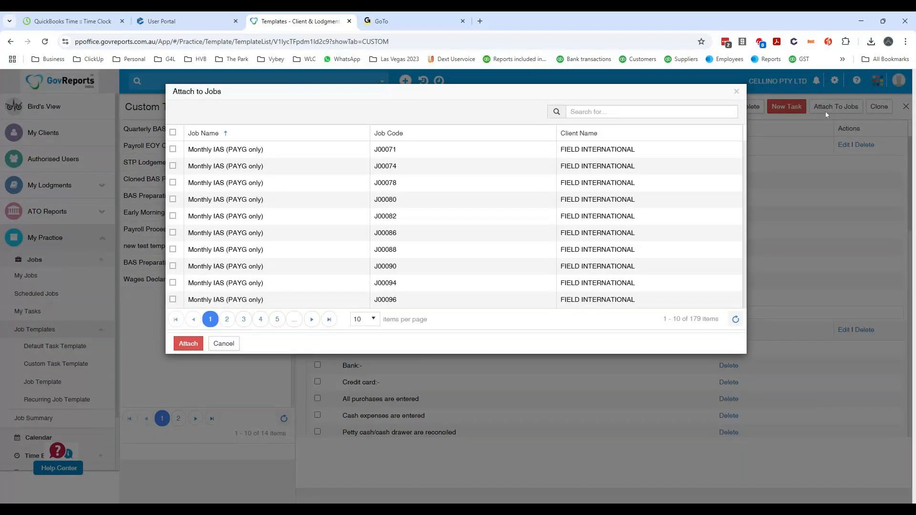
pyautogui.click(374, 319)
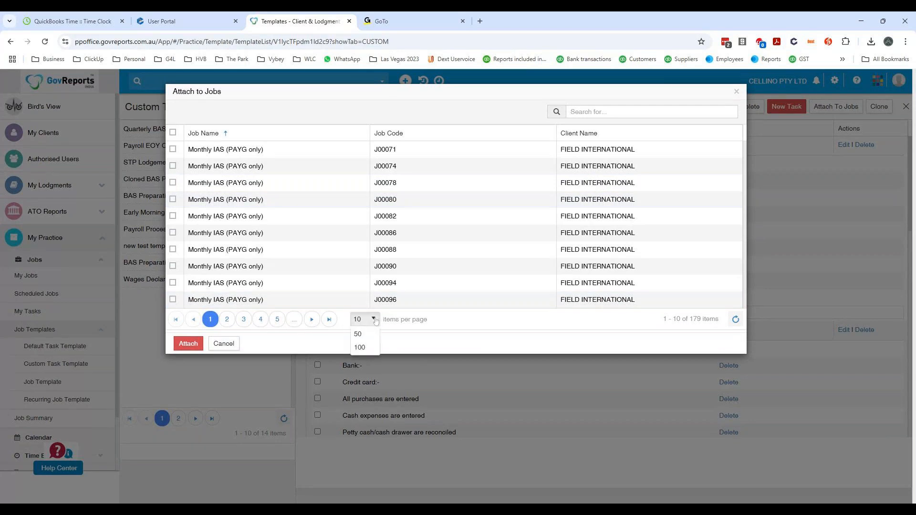
pyautogui.click(360, 376)
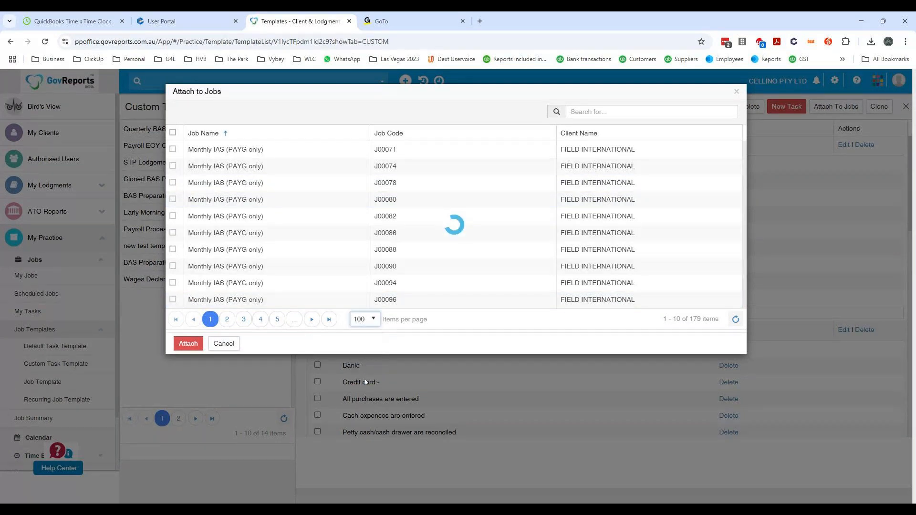
pyautogui.scroll(-12, 438, 205)
pyautogui.scroll(-10, 439, 206)
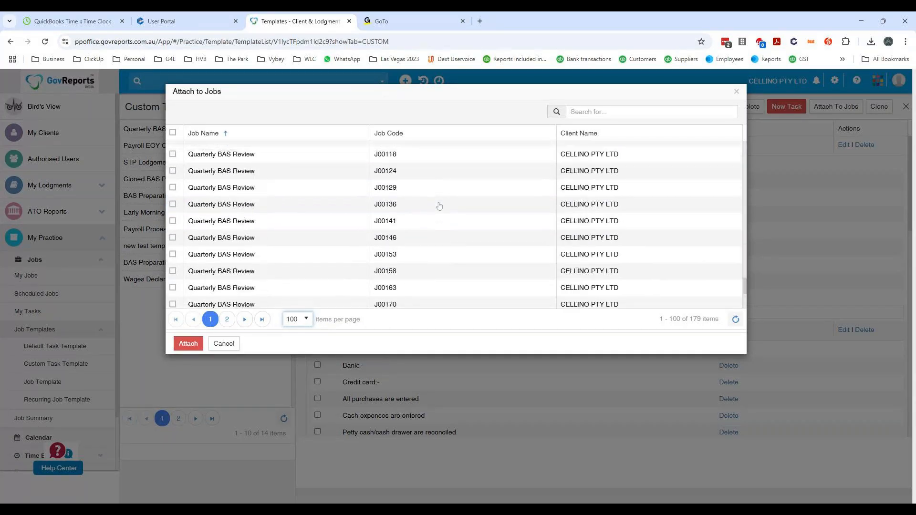
pyautogui.scroll(-3, 439, 206)
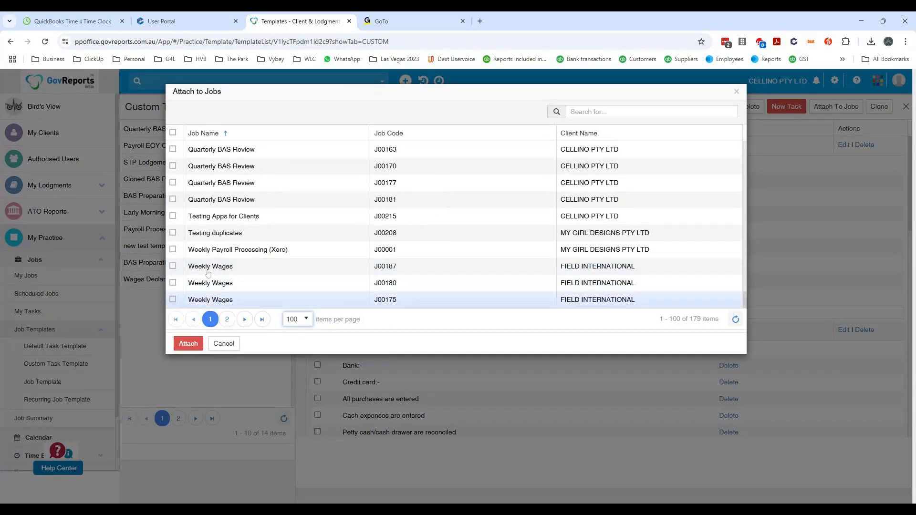
pyautogui.click(172, 234)
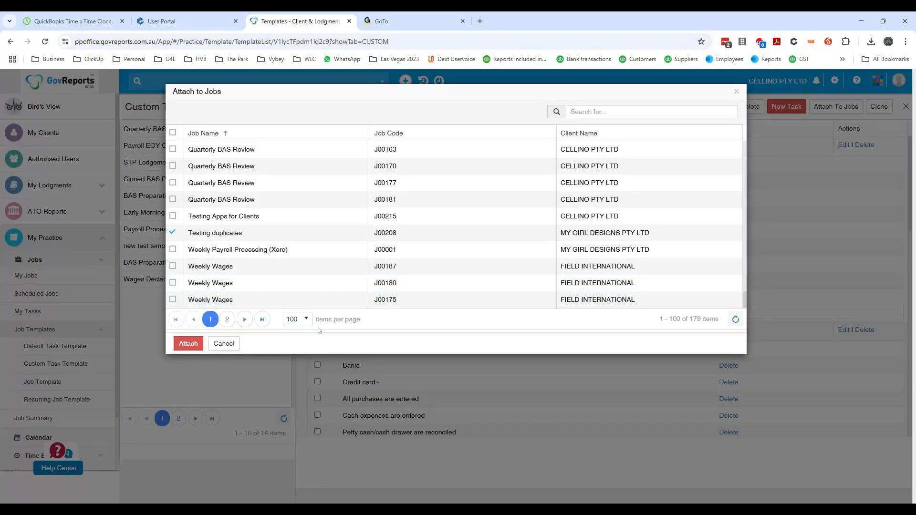
pyautogui.click(228, 320)
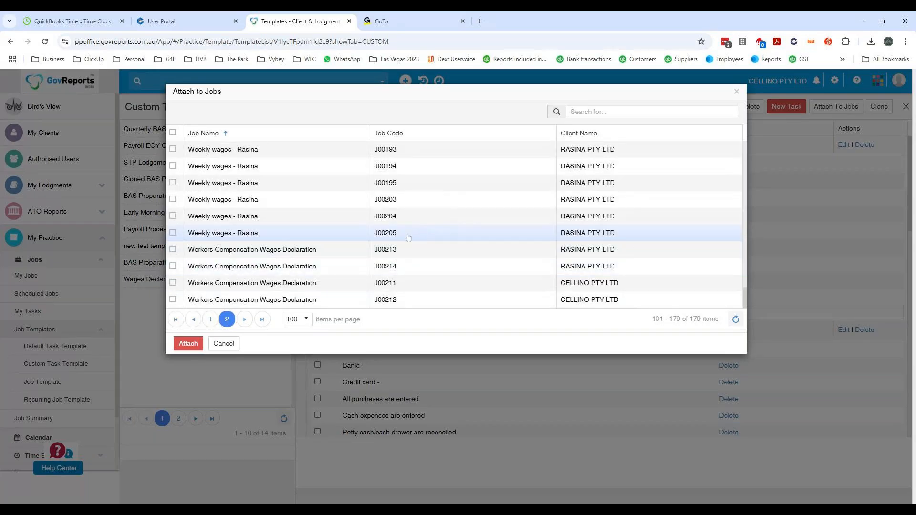
pyautogui.click(210, 320)
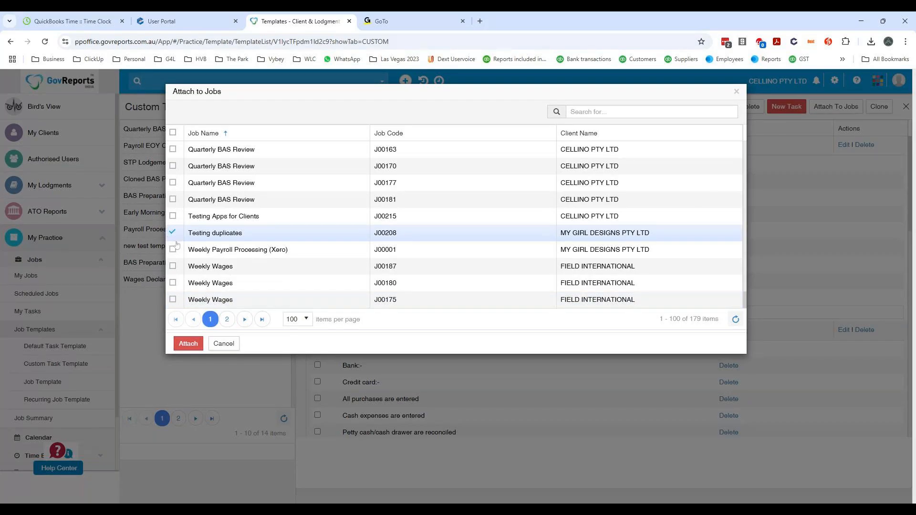
pyautogui.click(187, 344)
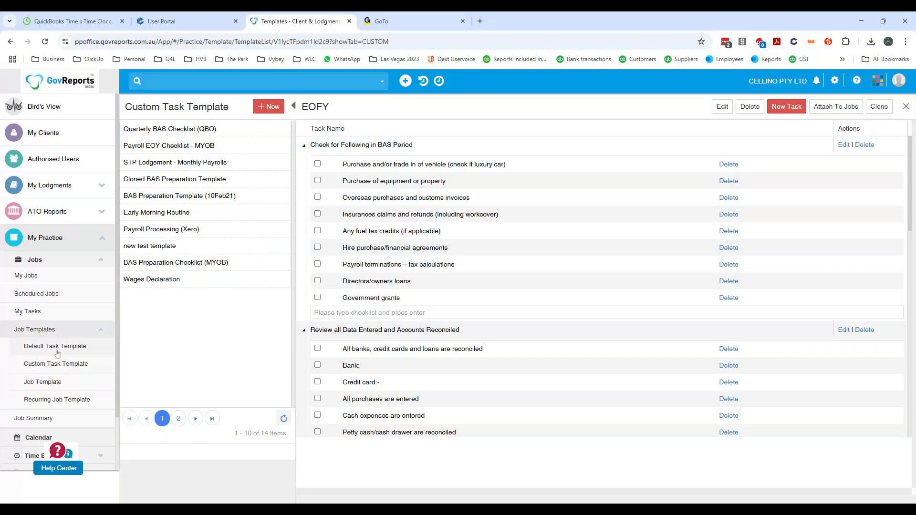
# - Compare the lists of default task templates, custom task templates and job templates
pyautogui.click(58, 371)
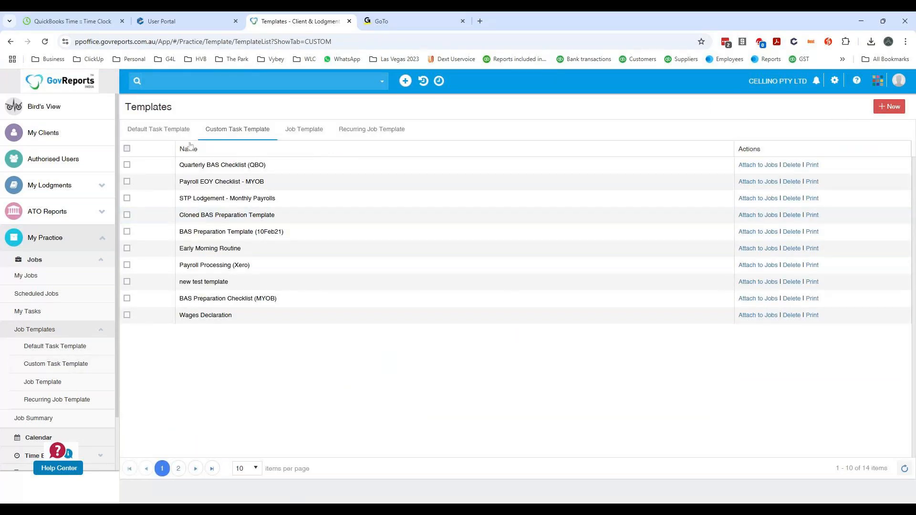
pyautogui.click(154, 131)
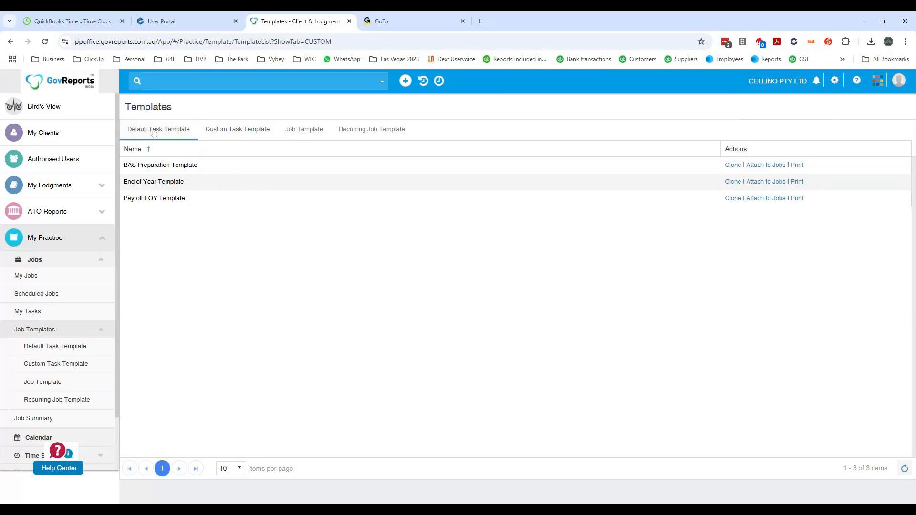
pyautogui.click(217, 135)
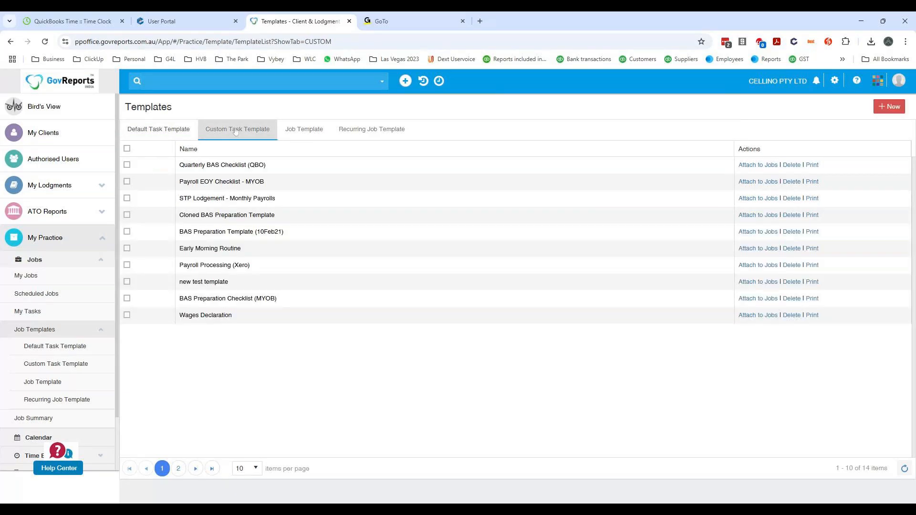
pyautogui.click(315, 134)
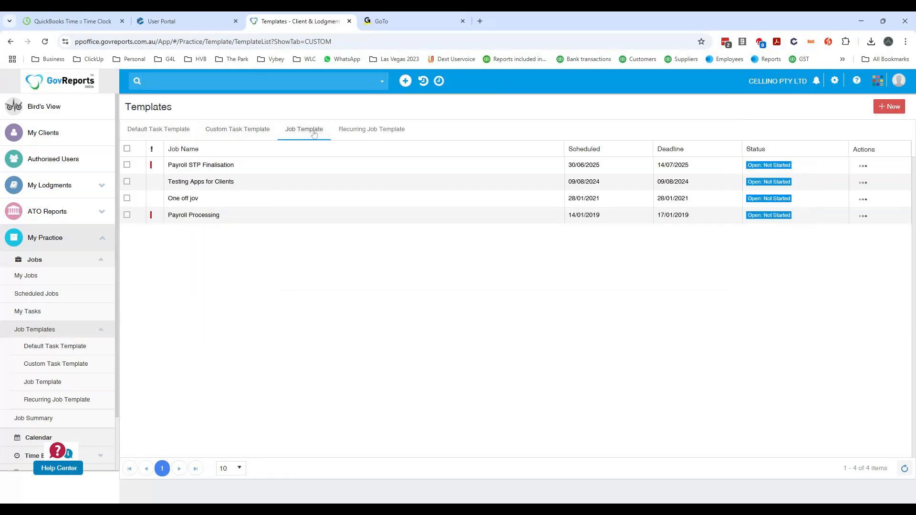
pyautogui.click(233, 133)
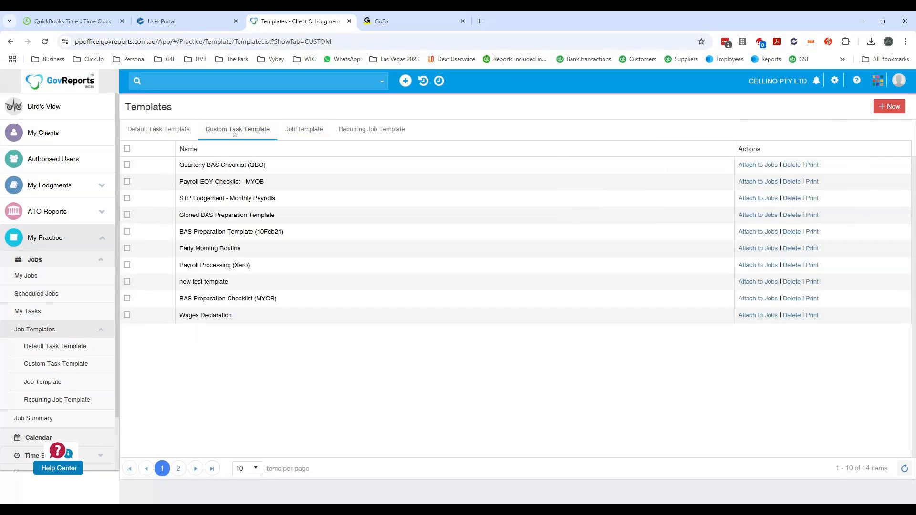
pyautogui.click(159, 130)
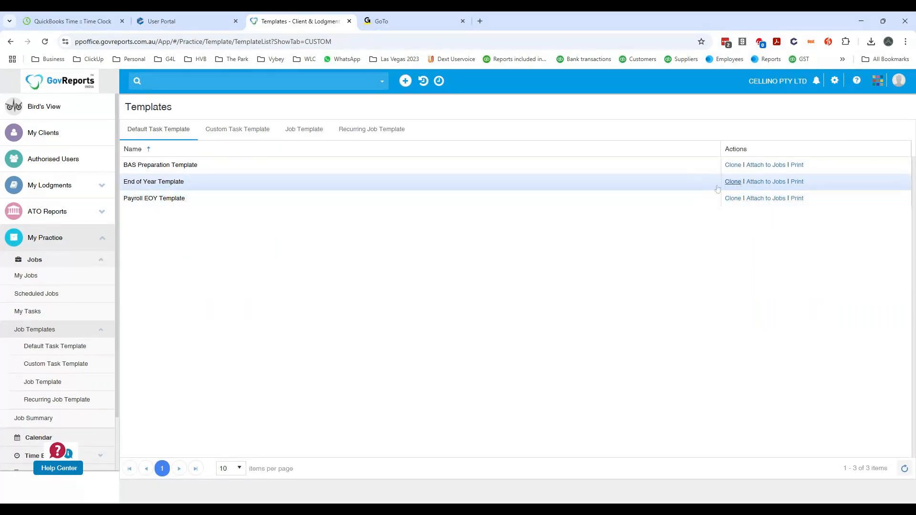
pyautogui.click(50, 383)
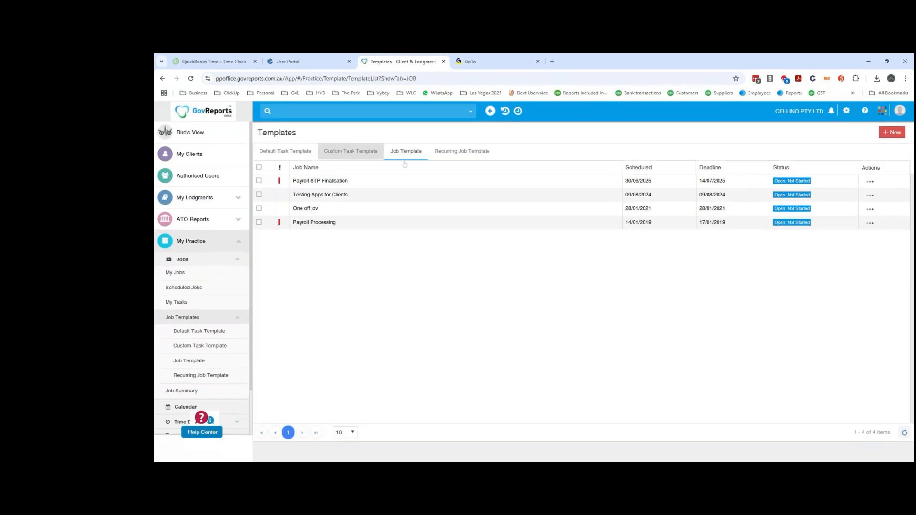
pyautogui.click(336, 152)
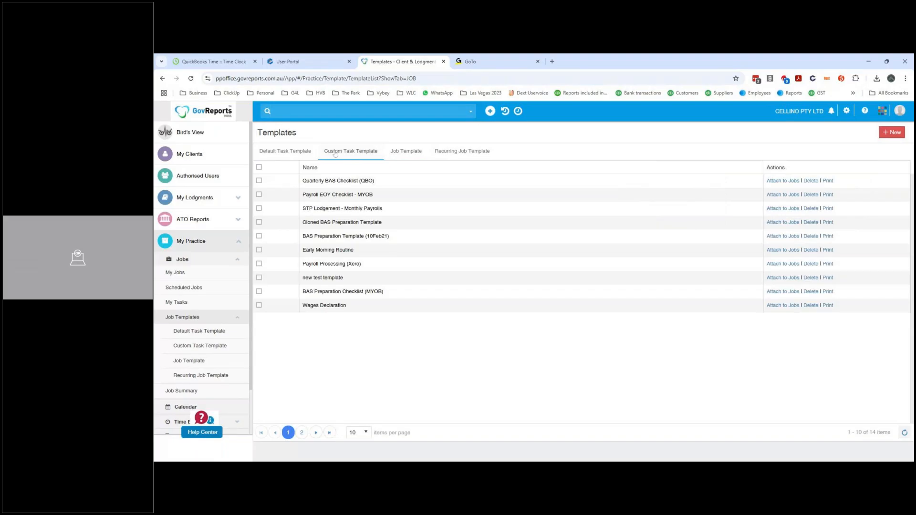
# - Try to clone the default End of Year Template under the name EOFY
pyautogui.click(195, 333)
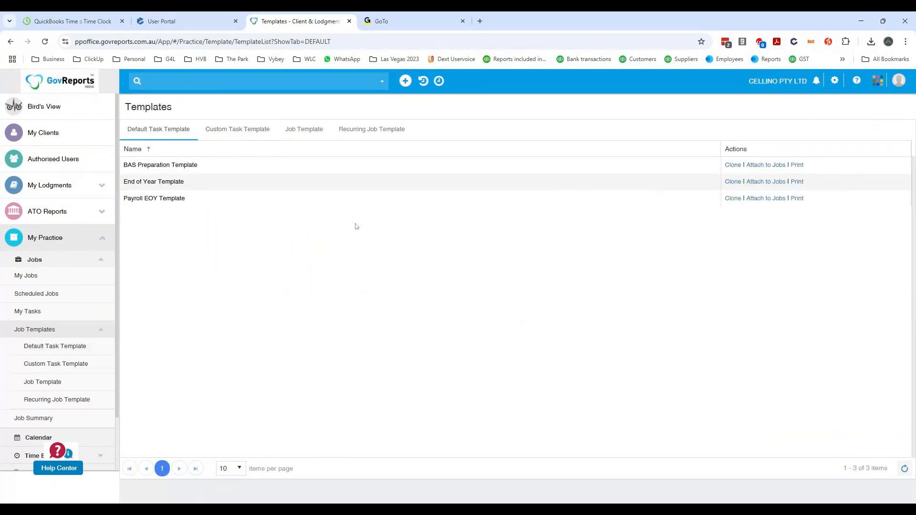
pyautogui.click(733, 182)
pyautogui.write('EO')
pyautogui.press('BackSpace')
pyautogui.press('BackSpace')
pyautogui.write('EOFY')
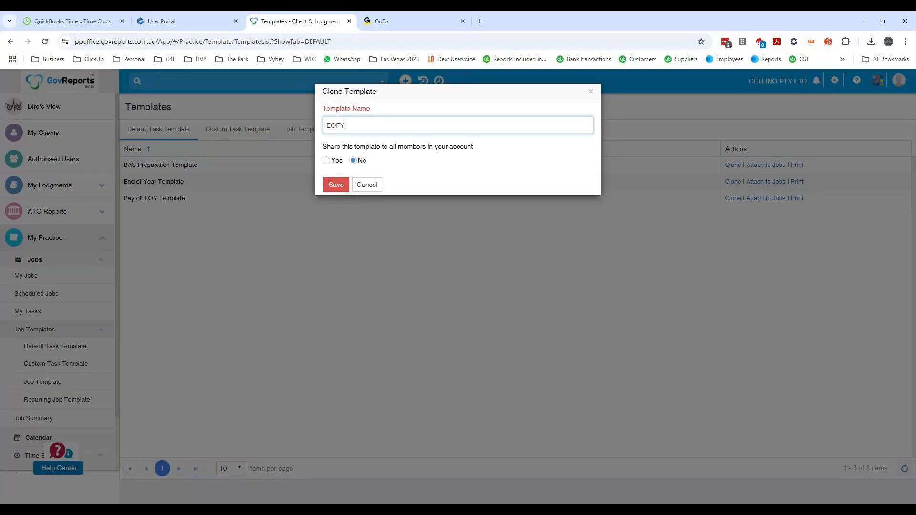
pyautogui.click(337, 186)
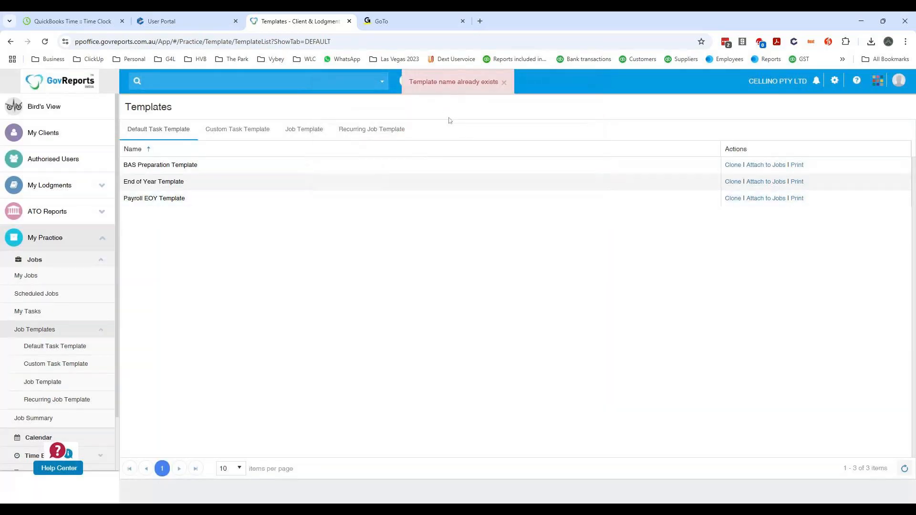
pyautogui.click(504, 83)
# - Clone the default End of Year Template as a custom task template named EOFY (1), not shared with other account members
pyautogui.click(733, 182)
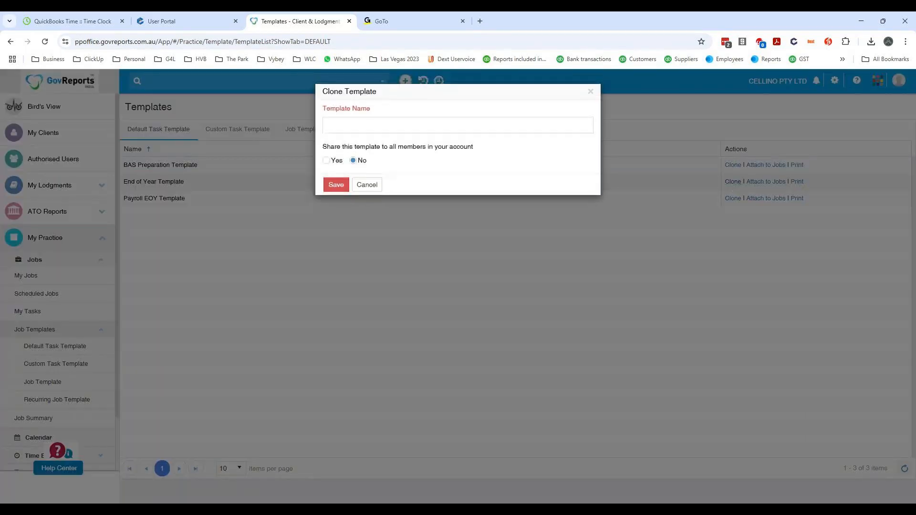
pyautogui.write('EOFY (1')
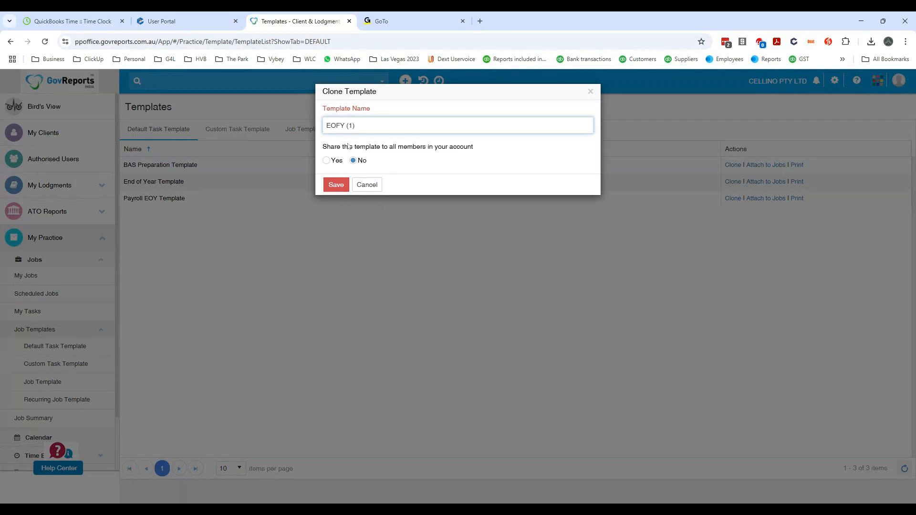
pyautogui.click(336, 185)
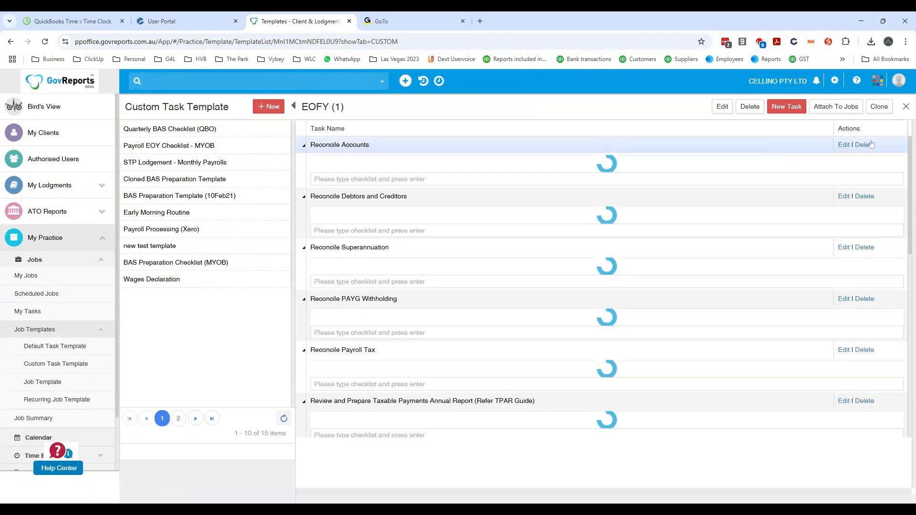
pyautogui.click(883, 112)
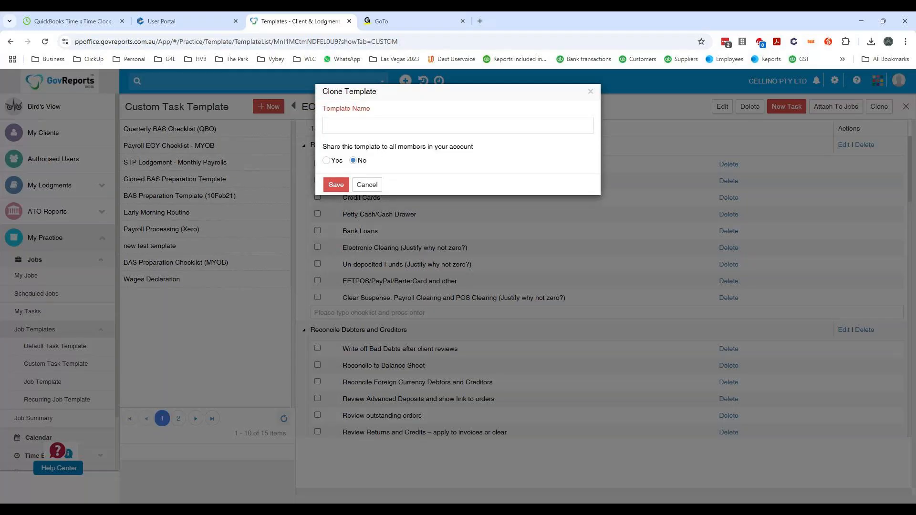
pyautogui.click(405, 125)
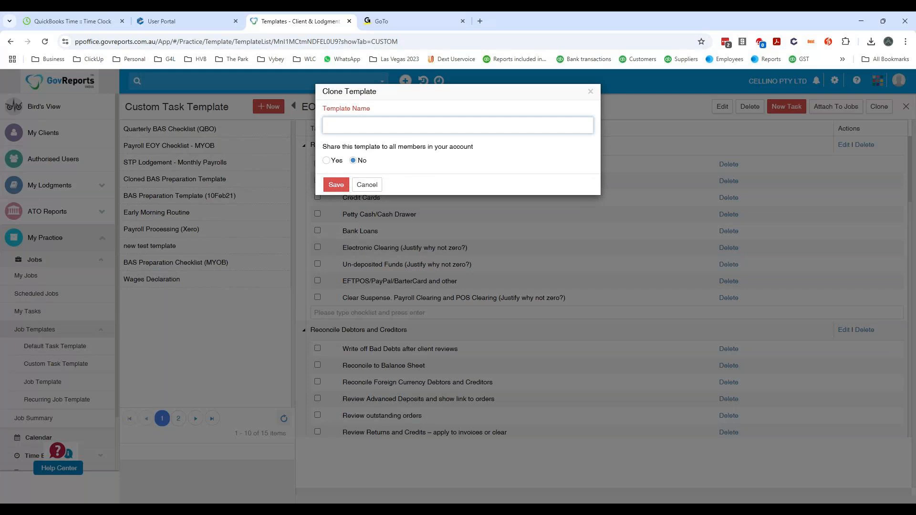
pyautogui.click(588, 95)
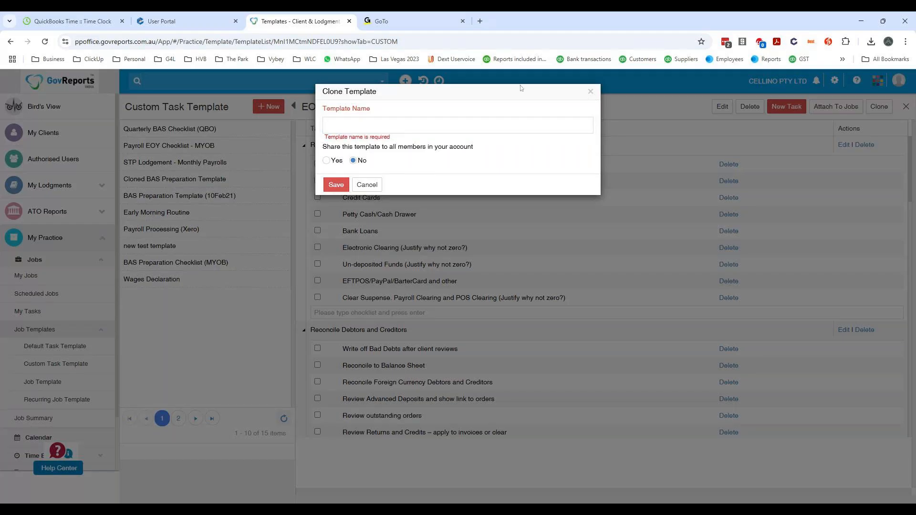
pyautogui.click(366, 185)
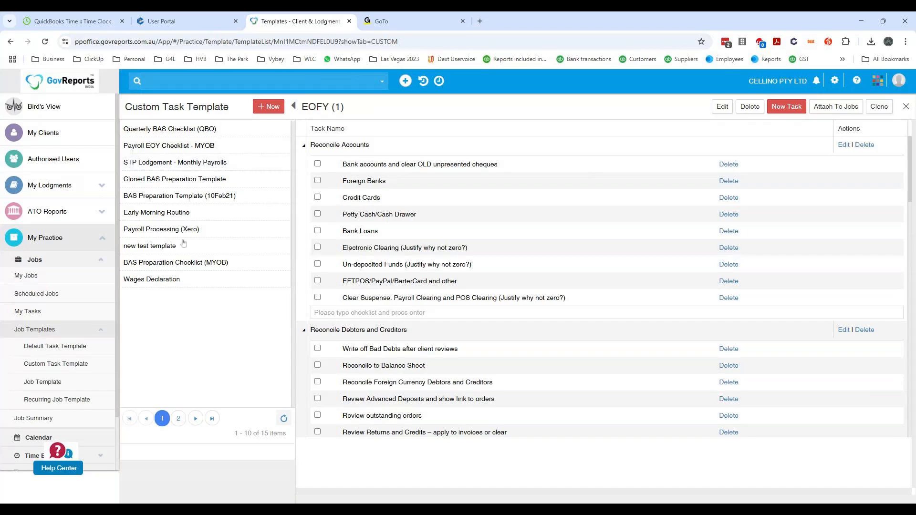
# - Select two Monthly IAS (PAYG only) jobs of FIELD INTERNATIONAL for attaching the EOFY custom task template, and discard the selection
pyautogui.click(178, 418)
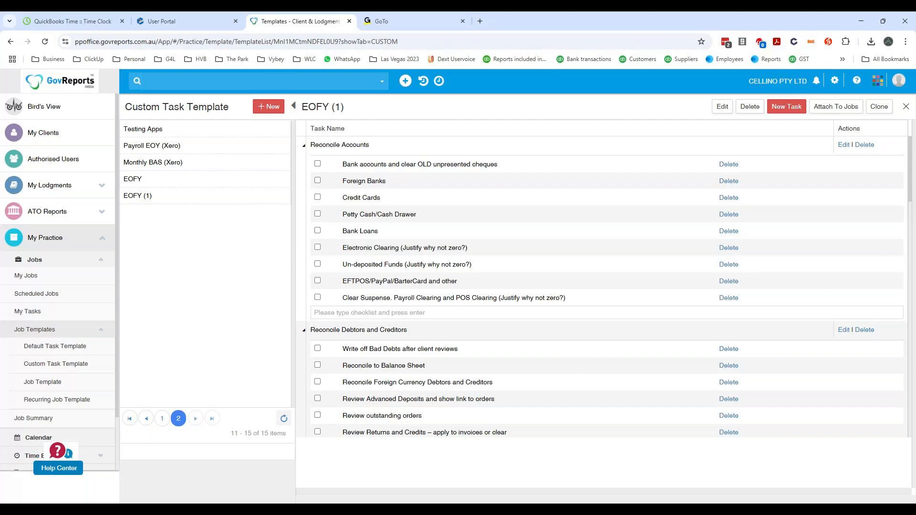
pyautogui.click(157, 179)
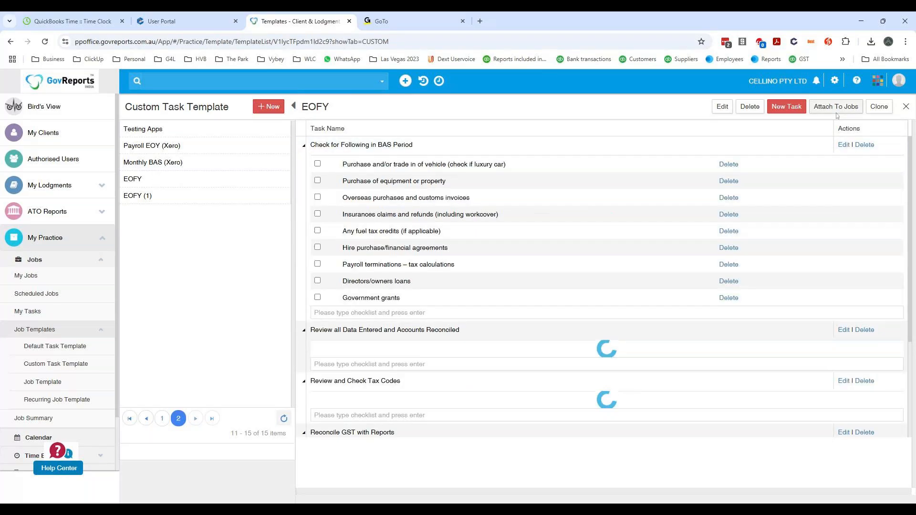
pyautogui.click(842, 109)
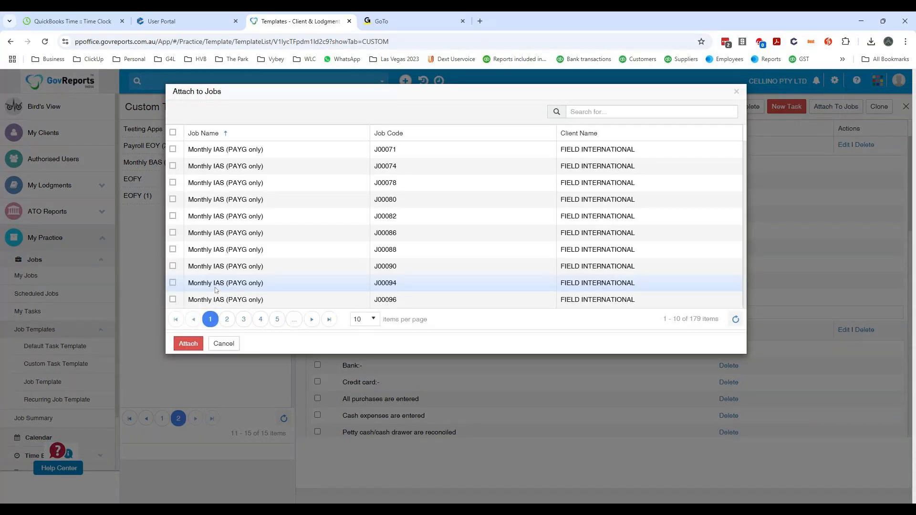
pyautogui.click(173, 183)
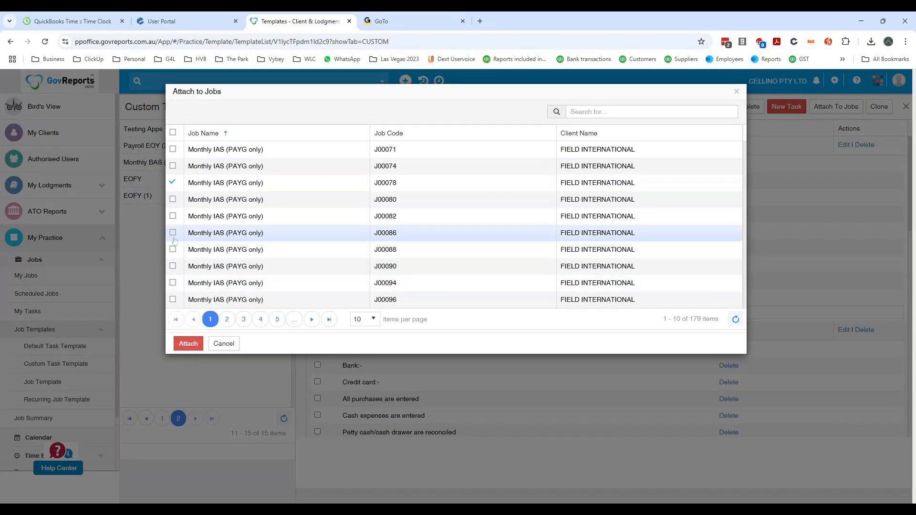
pyautogui.click(173, 233)
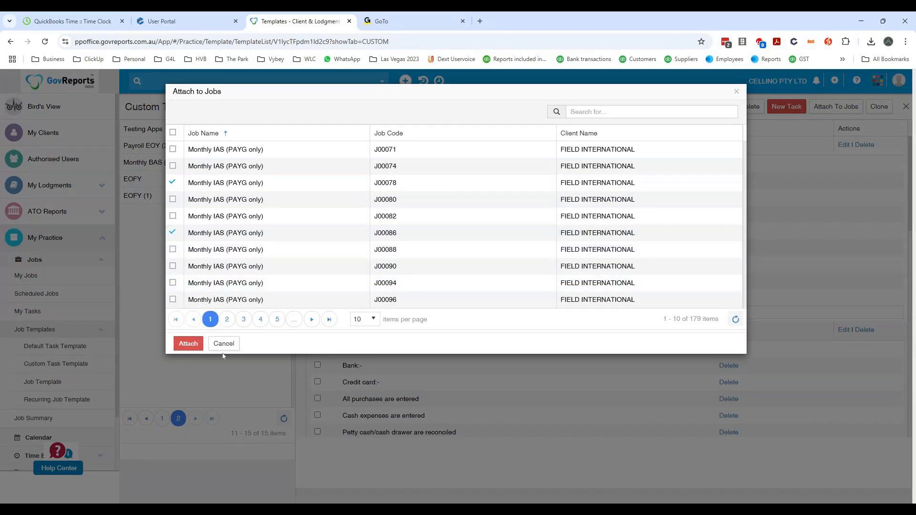
pyautogui.click(223, 344)
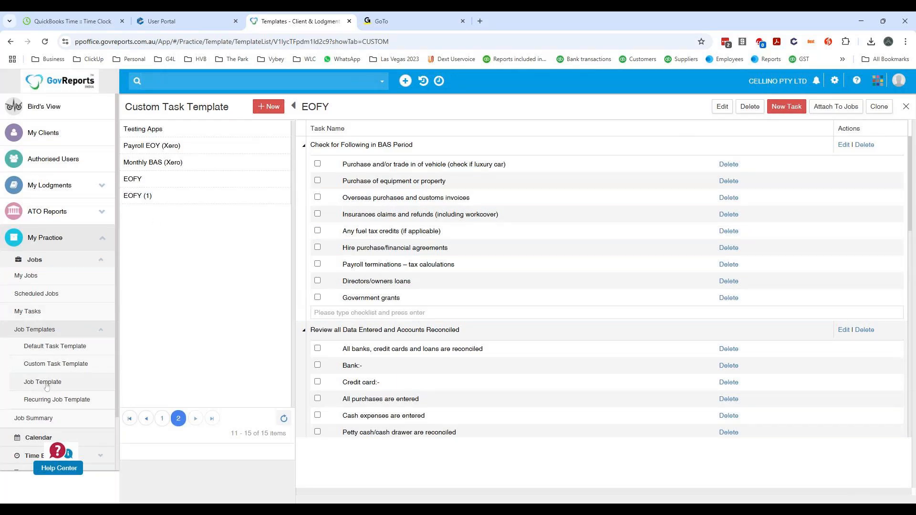
# - Look through the scheduled jobs and the My Jobs list, keeping 100 jobs per page
pyautogui.click(60, 298)
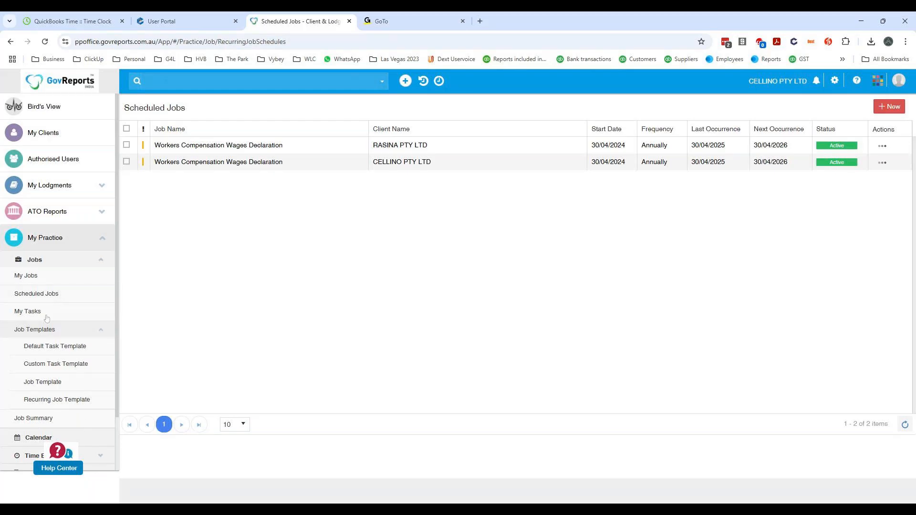
pyautogui.click(38, 277)
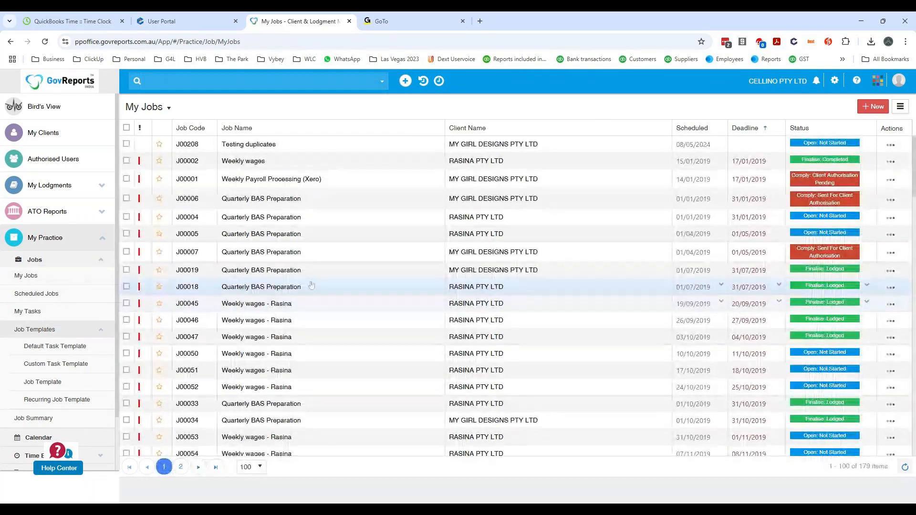
pyautogui.scroll(-3, 305, 291)
pyautogui.scroll(-10, 310, 288)
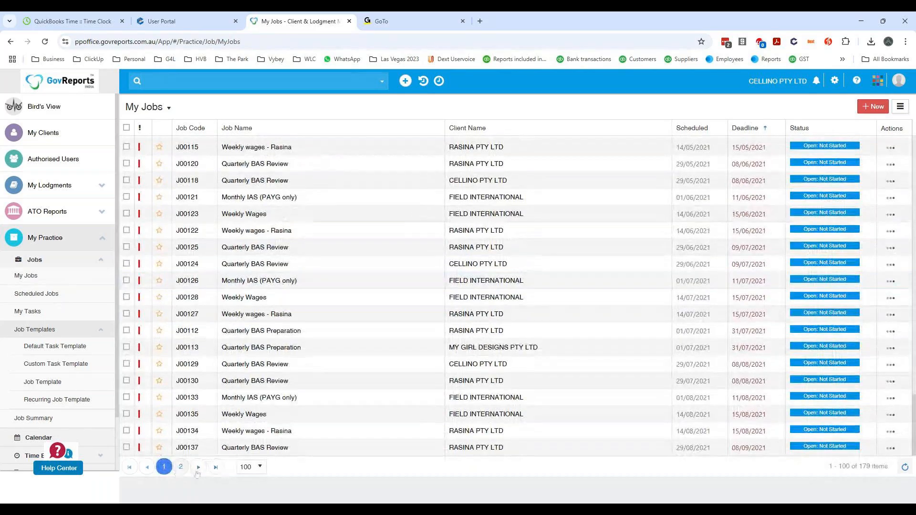
pyautogui.click(257, 467)
pyautogui.click(249, 454)
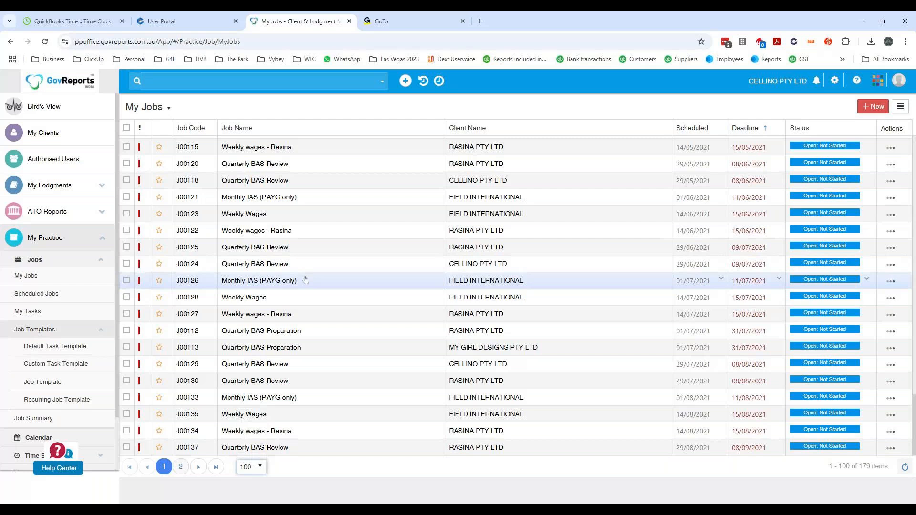
pyautogui.scroll(20, 306, 280)
# - Search the jobs for "testing" and examine the tasks and timesheets of the Testing duplicates job of MY GIRL DESIGNS PTY LTD
pyautogui.click(229, 81)
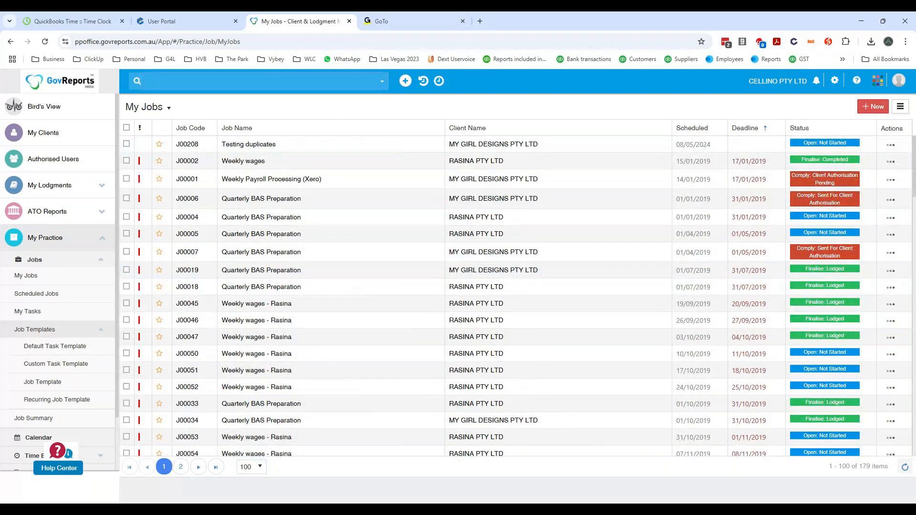
pyautogui.write('testing')
pyautogui.press('Return')
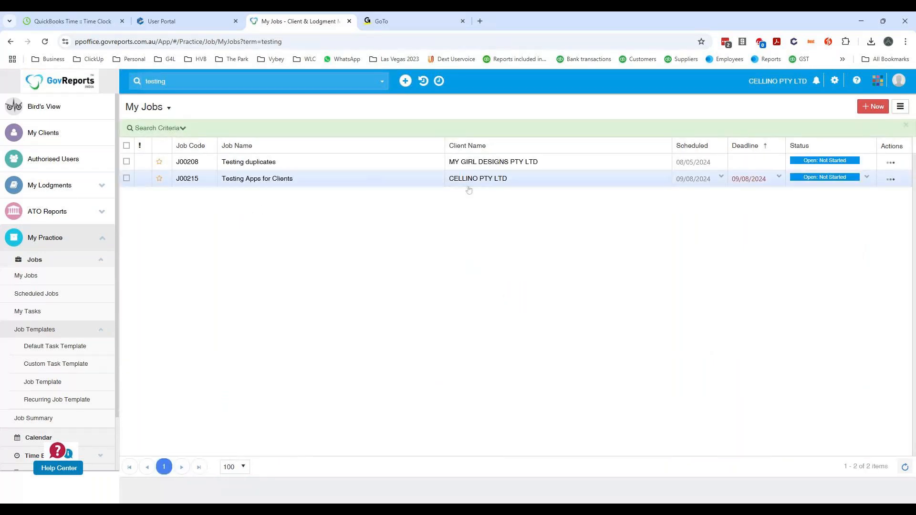
pyautogui.click(483, 165)
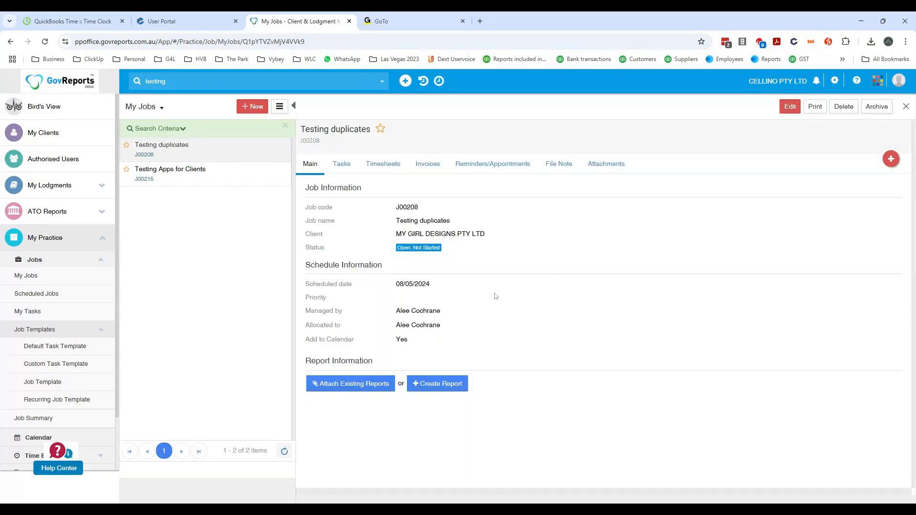
pyautogui.click(341, 165)
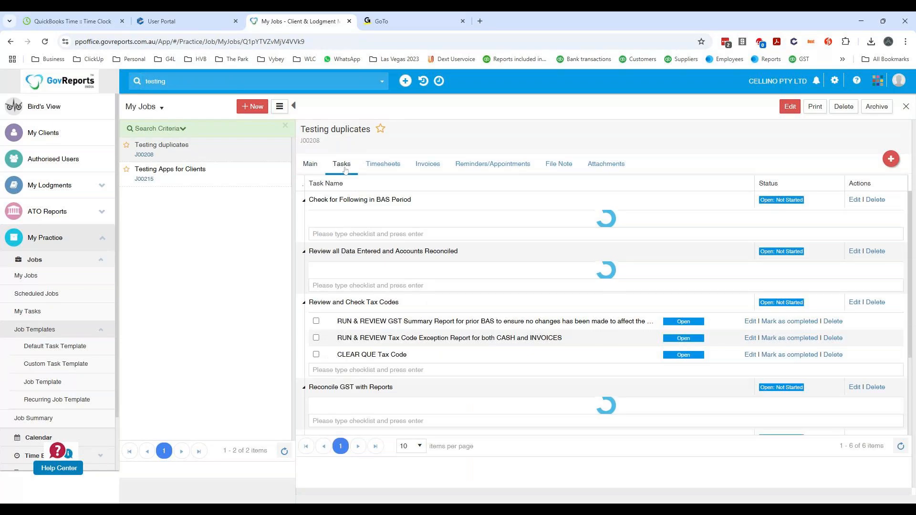
pyautogui.click(382, 167)
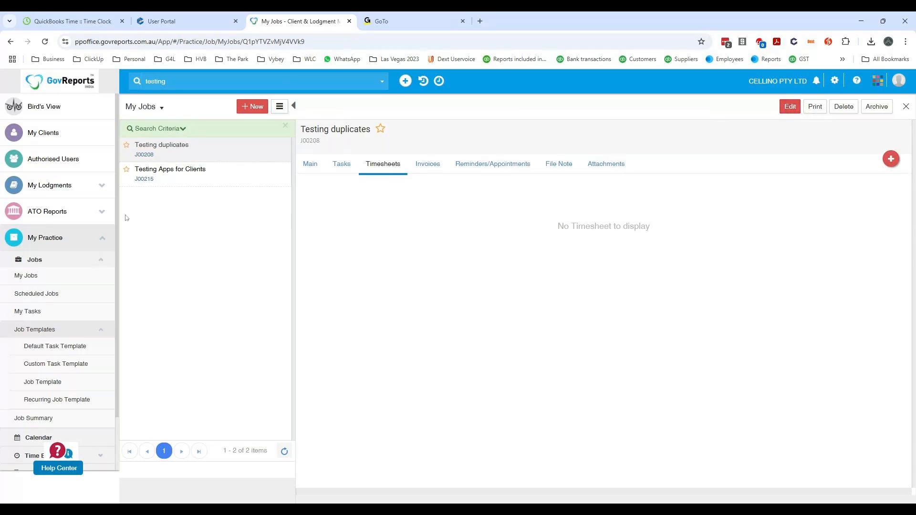
# - Open the scheduled Workers Compensation Wages Declaration job of RASINA PTY LTD to examine its details
pyautogui.click(52, 300)
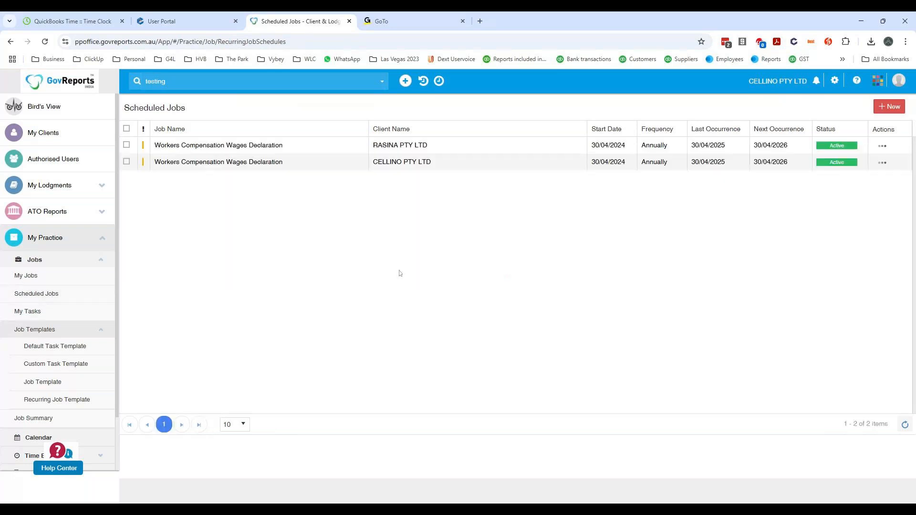
pyautogui.click(882, 147)
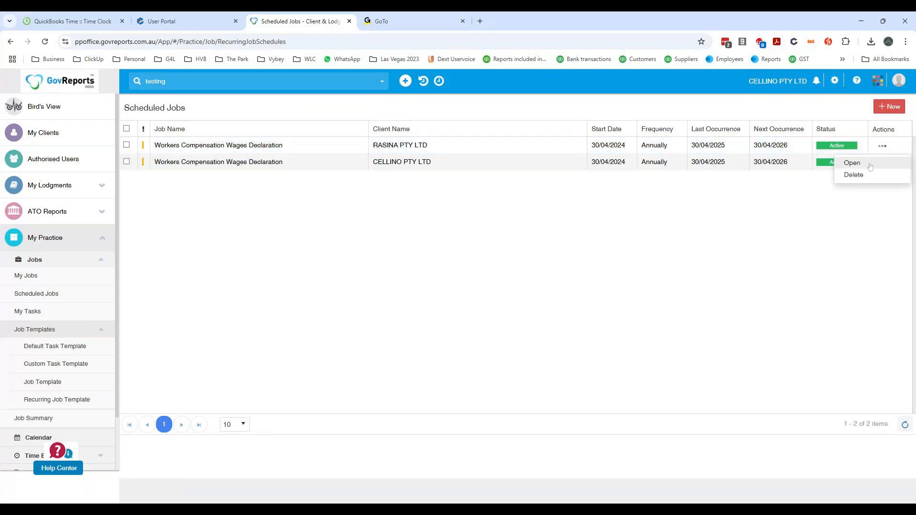
pyautogui.click(869, 165)
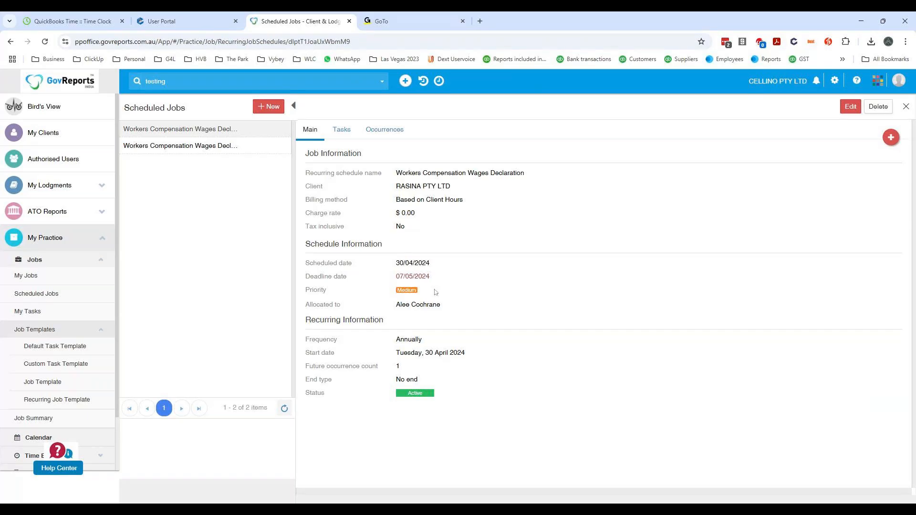
# - Open the Payroll STP Finalisation job template to examine its job and schedule information
pyautogui.click(54, 383)
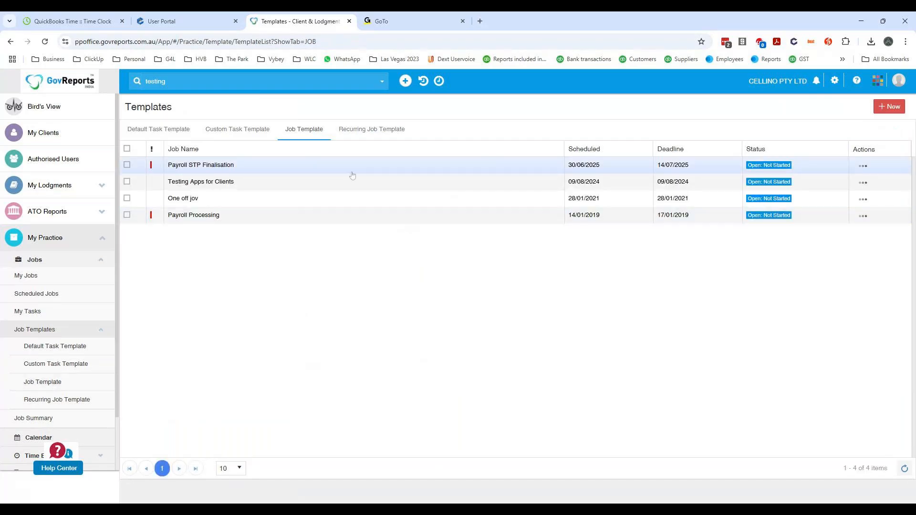
pyautogui.click(863, 165)
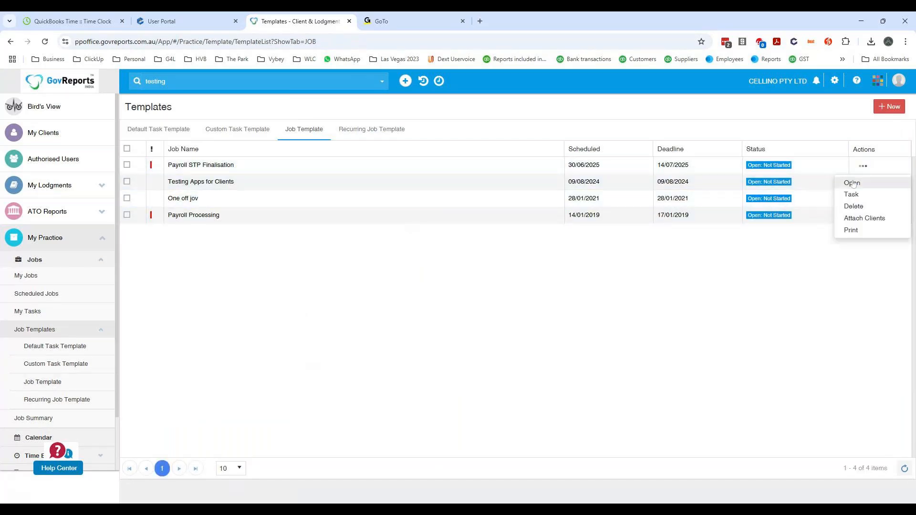
pyautogui.click(853, 183)
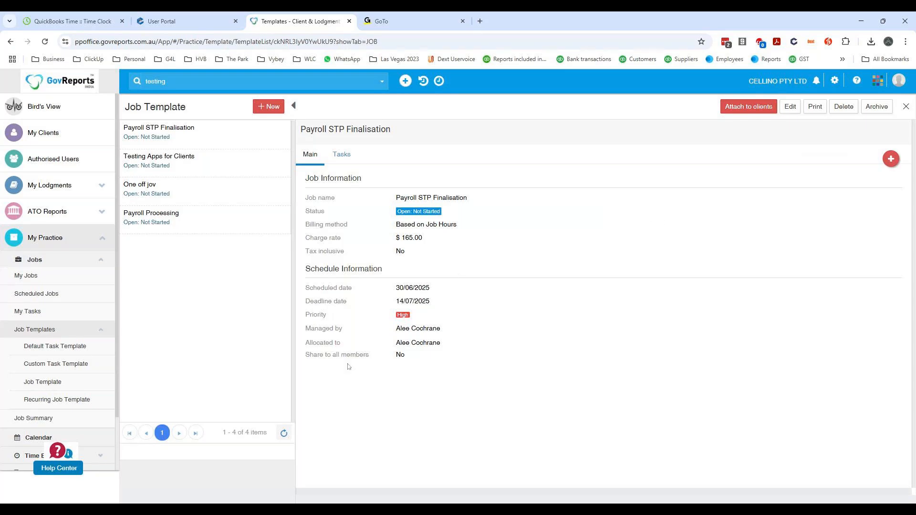
# - Start a new custom task template named STP Finalisation
pyautogui.click(56, 350)
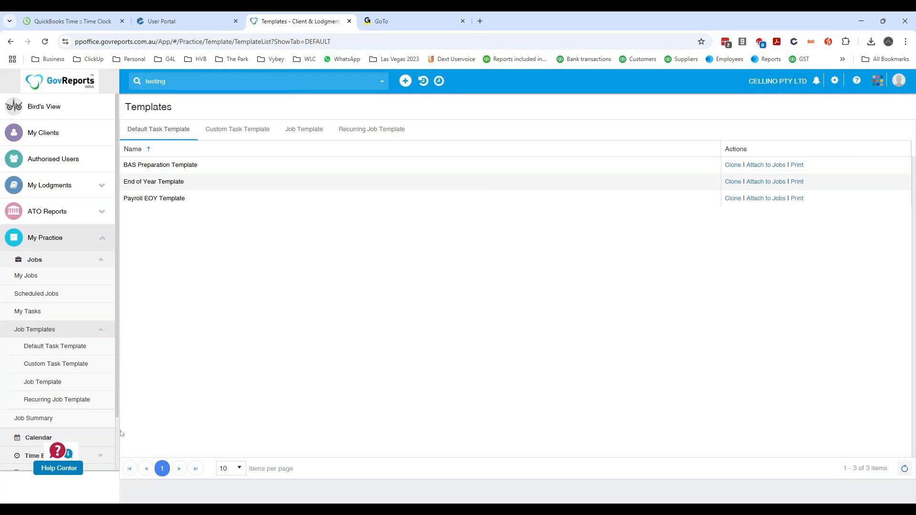
pyautogui.click(235, 132)
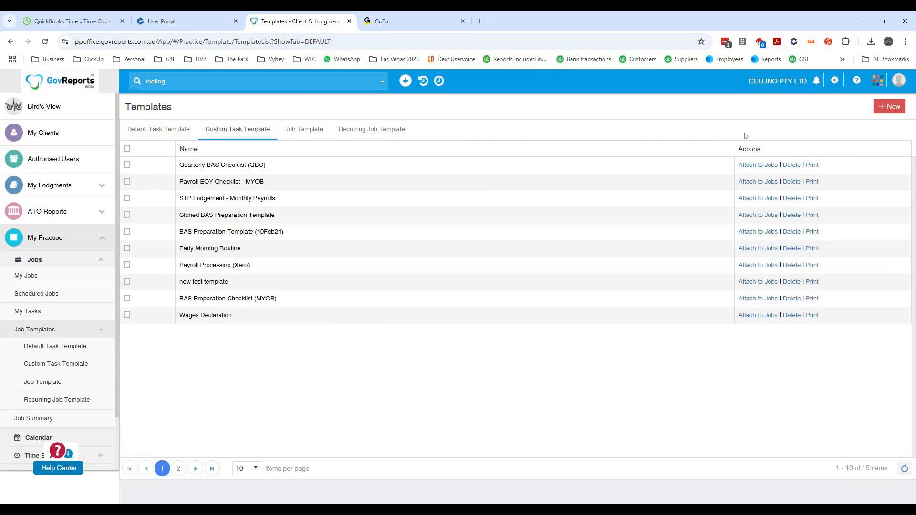
pyautogui.click(891, 109)
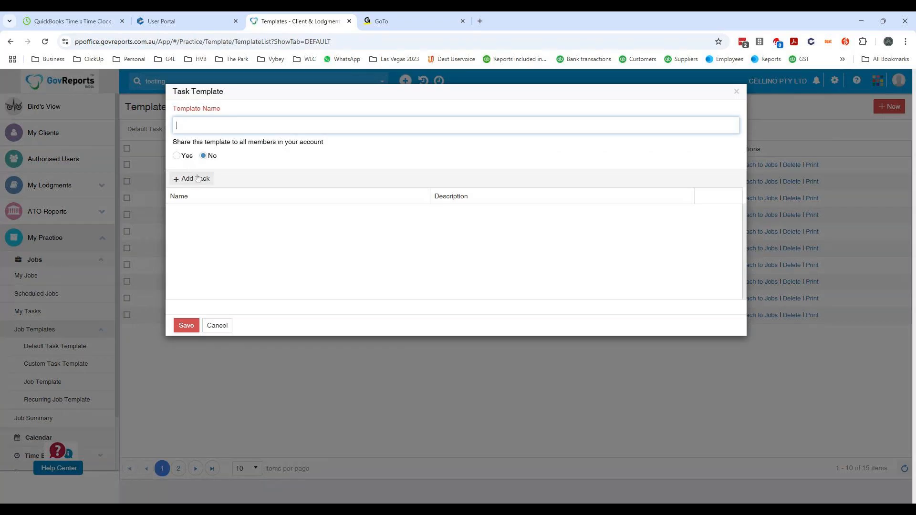
pyautogui.write('STP Finalisation')
# - Add a task named "Reconcile bank accounts" to the STP Finalisation task template
pyautogui.click(174, 178)
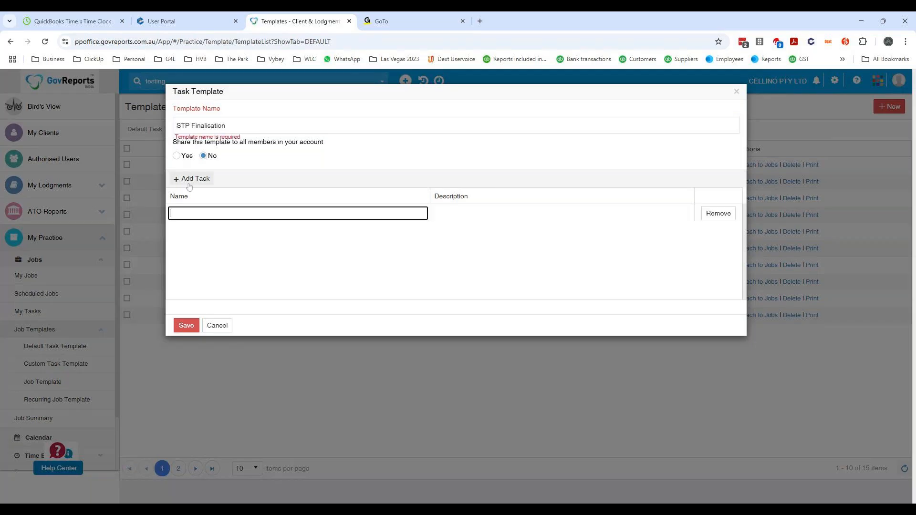
pyautogui.write('Reconcile')
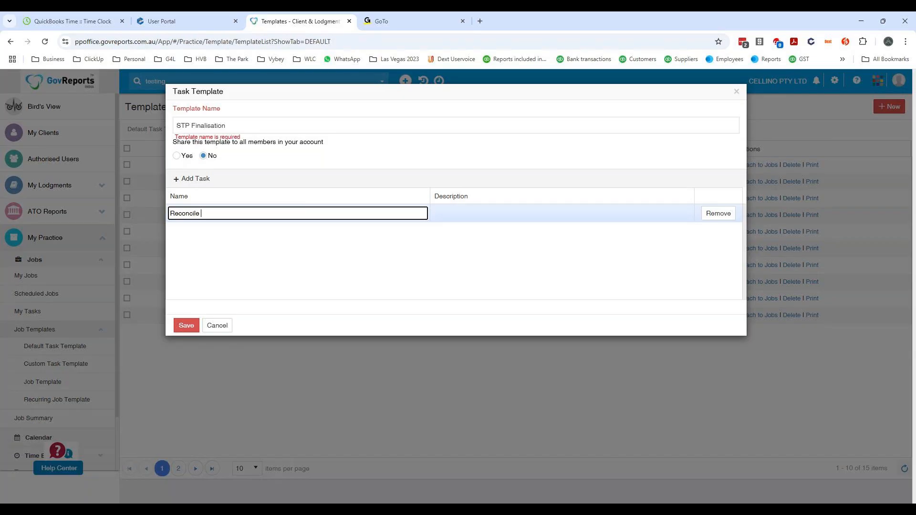
pyautogui.write(' bank accounts')
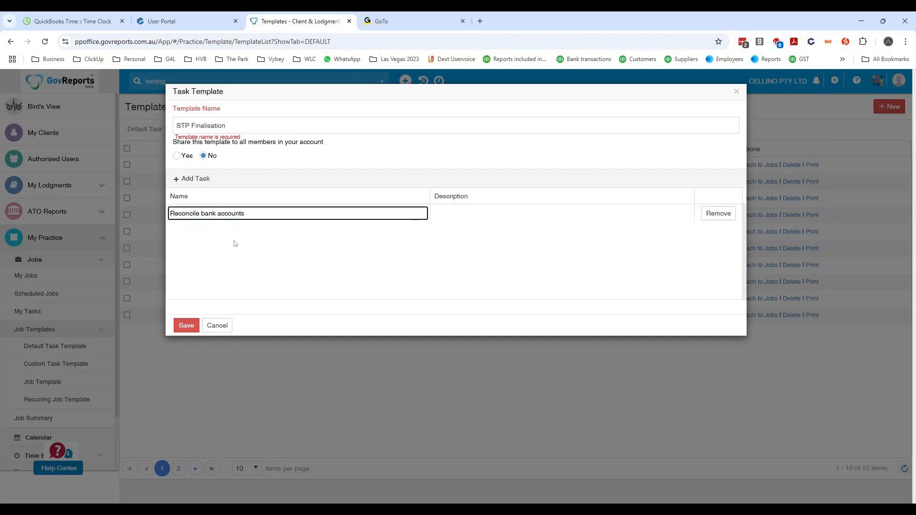
# - Add a second task named "Reconcile payroll to GL account" to the STP Finalisation task template
pyautogui.click(202, 180)
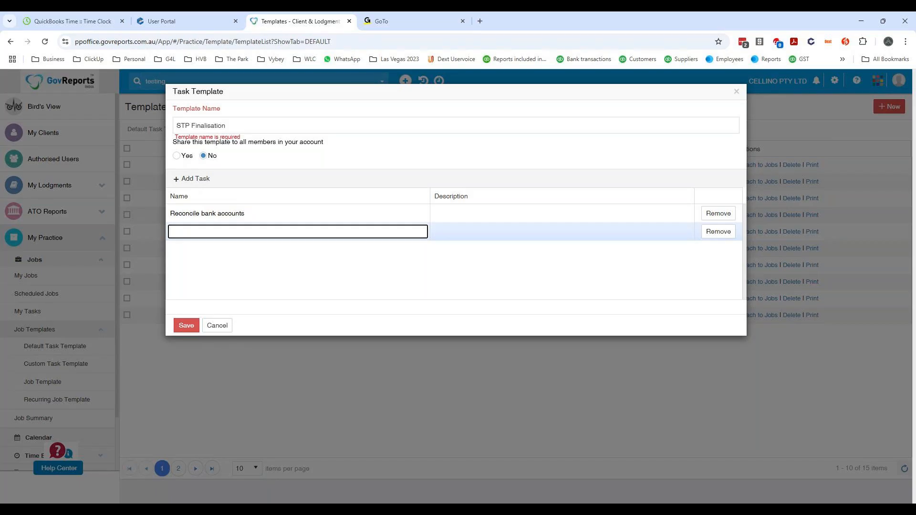
pyautogui.write('Reconcile payroll to GL account')
pyautogui.press('Return')
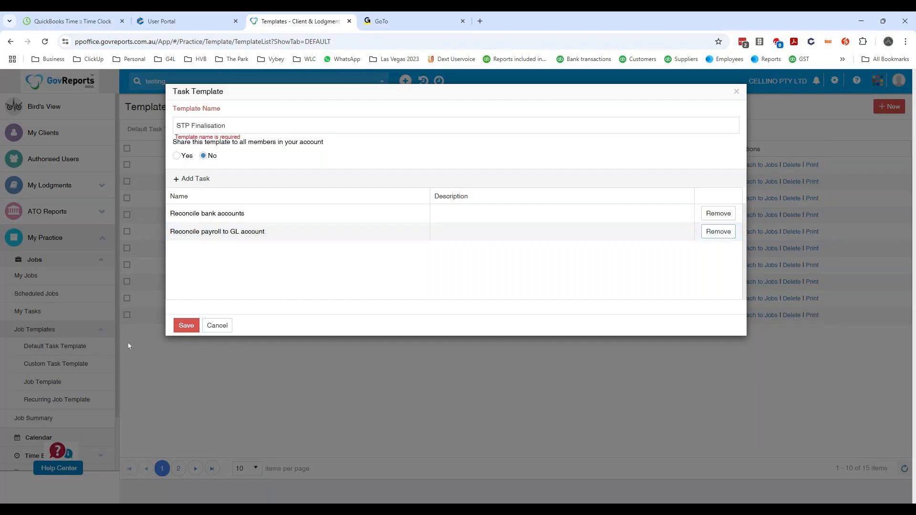
# - Try to save the task template and re-enter its name as STP Finalisation
pyautogui.click(187, 326)
pyautogui.click(248, 125)
pyautogui.hotkey('ctrl', 'a')
pyautogui.write('STP Finalisation')
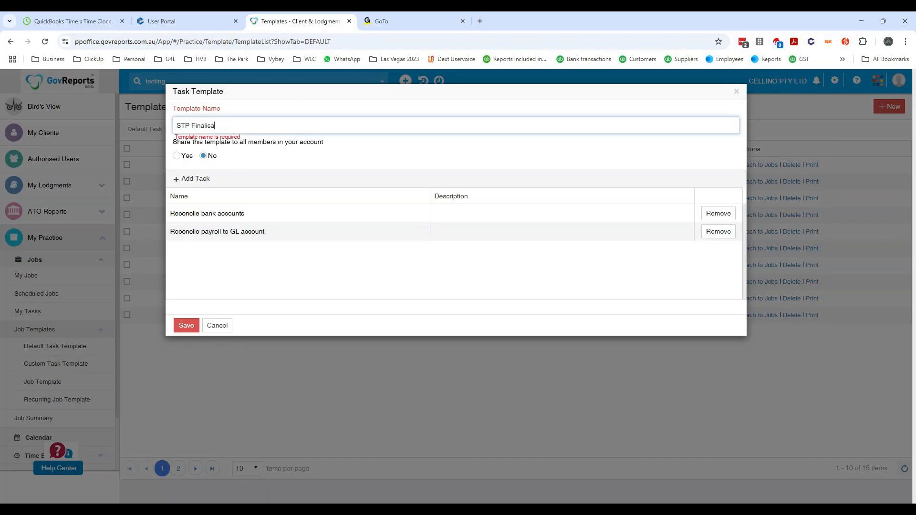
pyautogui.press('Tab')
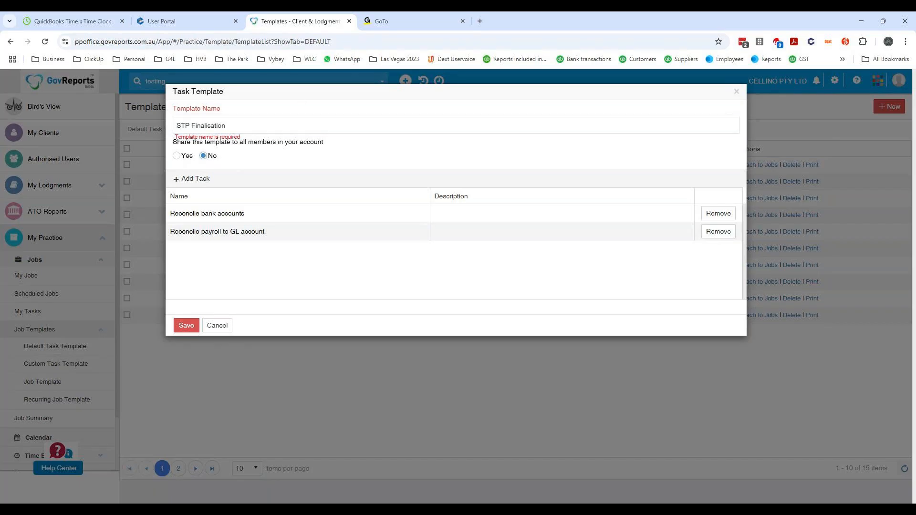
# - Recheck both task names and retry saving the template, then close it without saving
pyautogui.click(178, 210)
pyautogui.press('Tab')
pyautogui.click(259, 213)
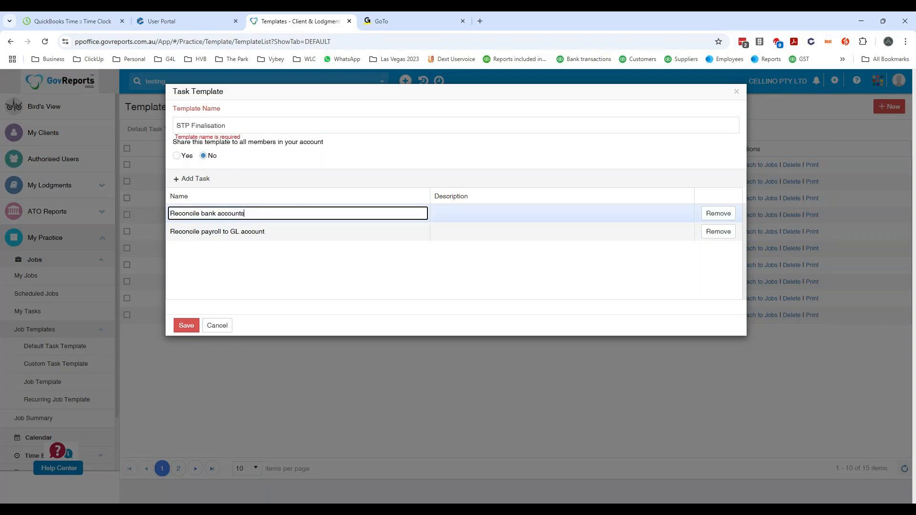
pyautogui.click(286, 234)
pyautogui.click(266, 214)
pyautogui.click(267, 232)
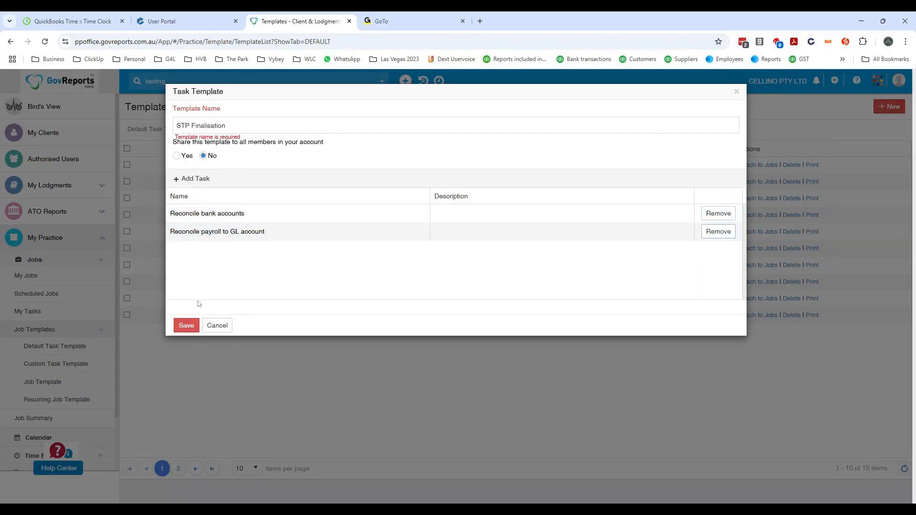
pyautogui.click(182, 326)
pyautogui.click(233, 126)
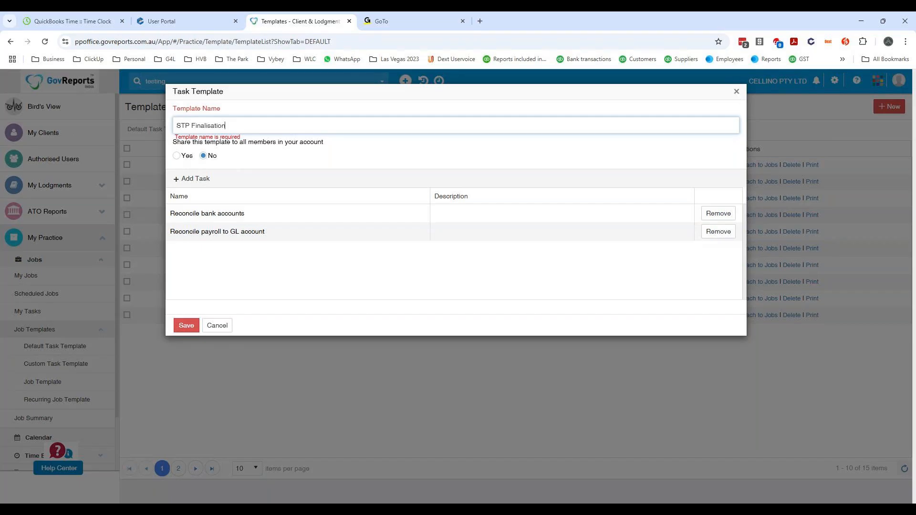
pyautogui.click(737, 92)
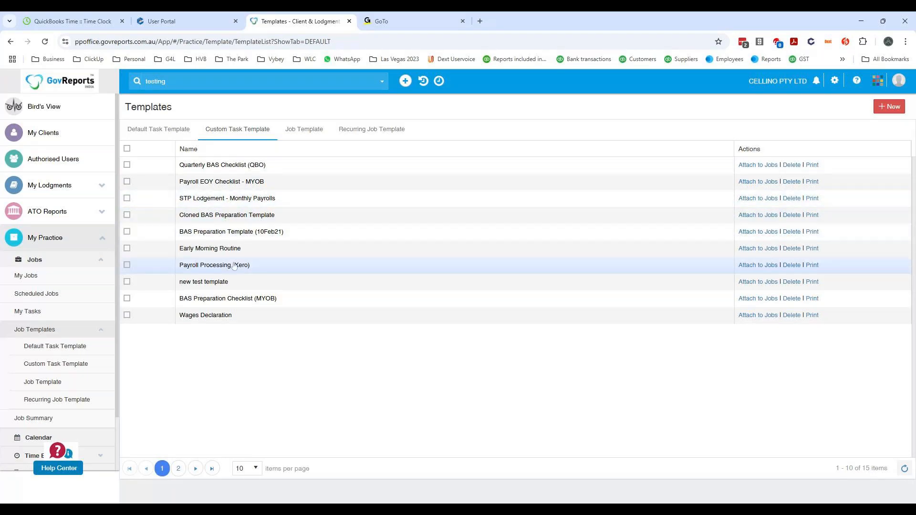
# - Open the STP Lodgement - Monthly Payrolls custom task template to examine its checklist, then return to the custom template list
pyautogui.click(222, 200)
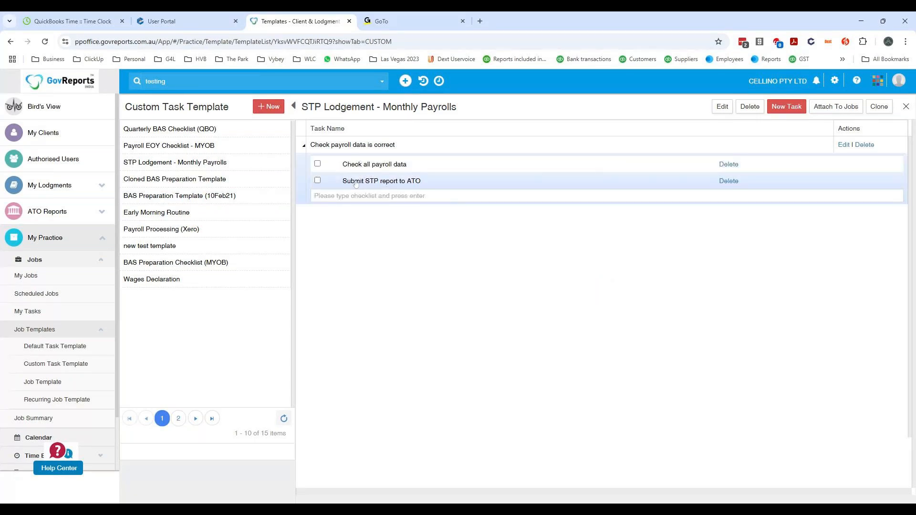
pyautogui.click(369, 195)
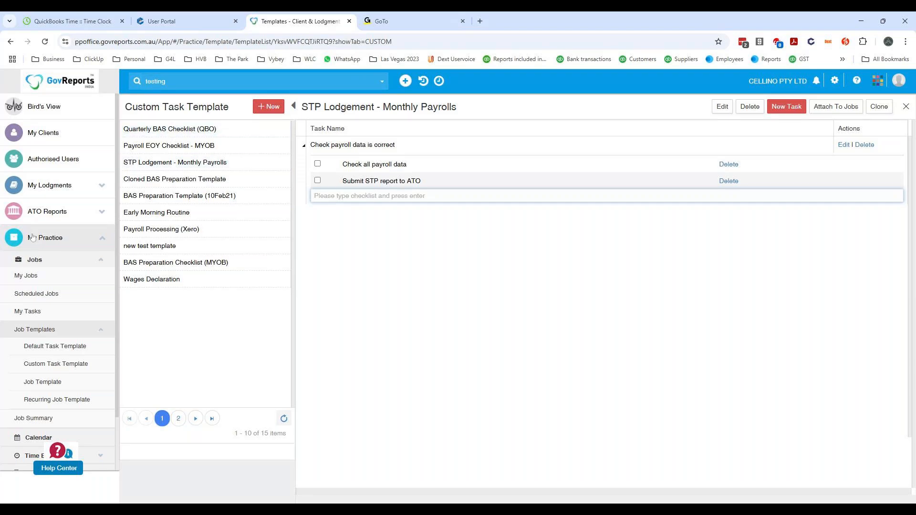
pyautogui.click(57, 370)
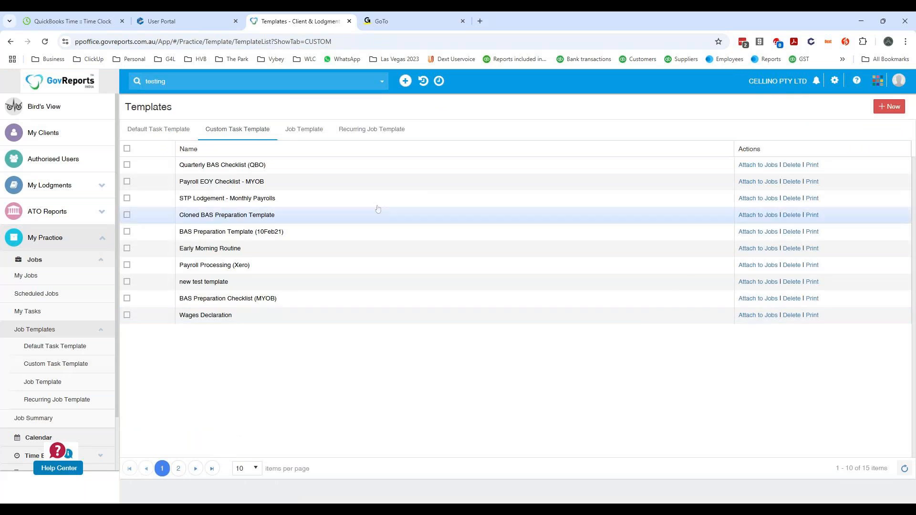
# - Open the Quarterly BAS Checklist (QBO) custom task template to examine its tasks, checklist items and editing options
pyautogui.click(243, 166)
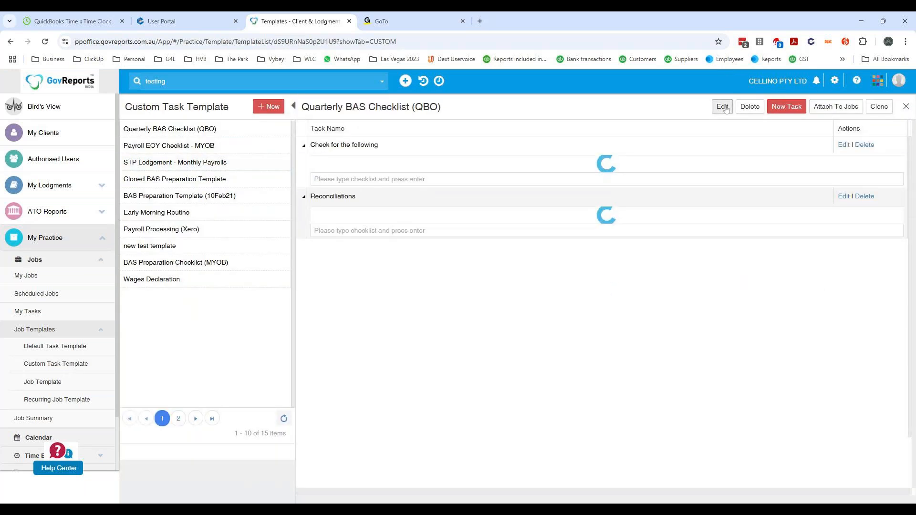
pyautogui.click(722, 107)
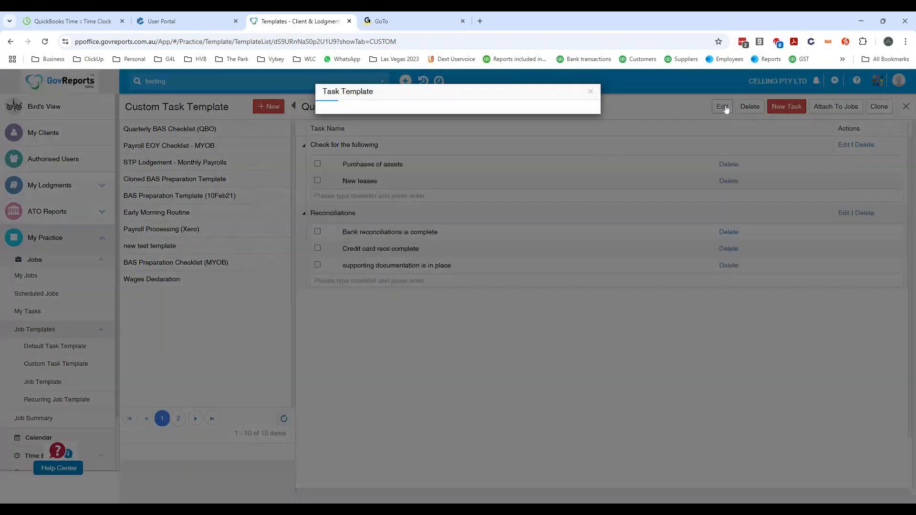
pyautogui.click(362, 180)
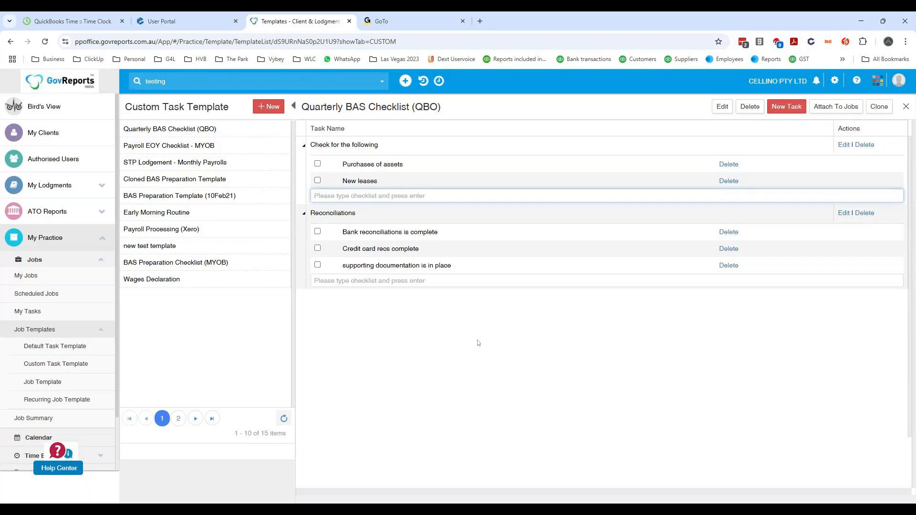
# - Compare the existing recurring job templates with the one-off job templates
pyautogui.click(58, 401)
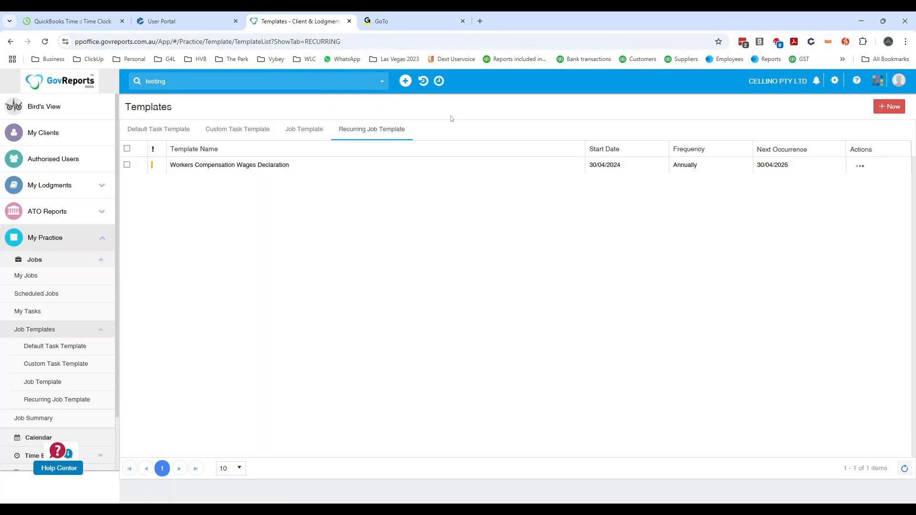
pyautogui.click(302, 130)
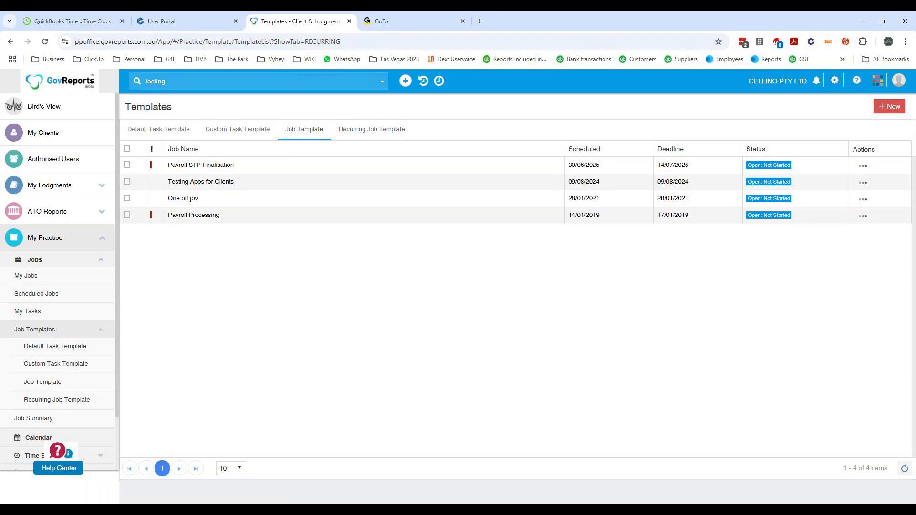
pyautogui.click(370, 131)
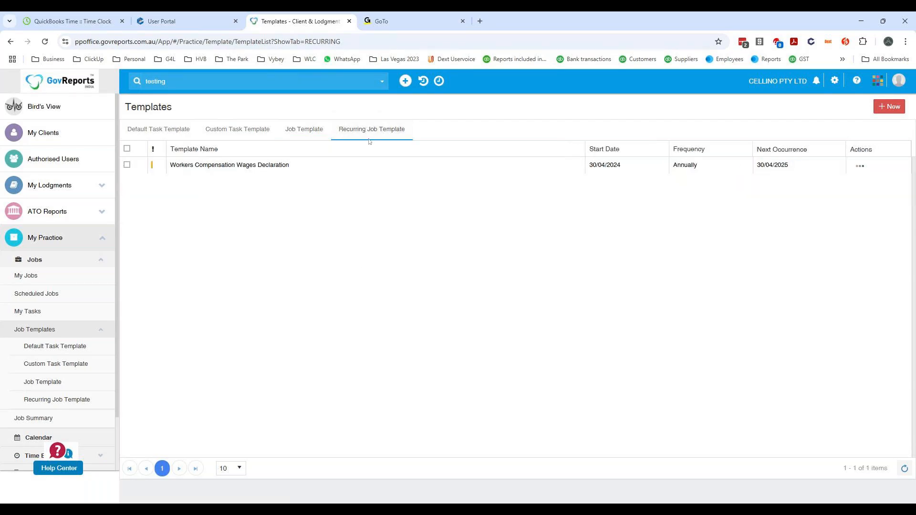
# - Start a new recurring job template with FBT Return as both the job name and the template name
pyautogui.click(888, 107)
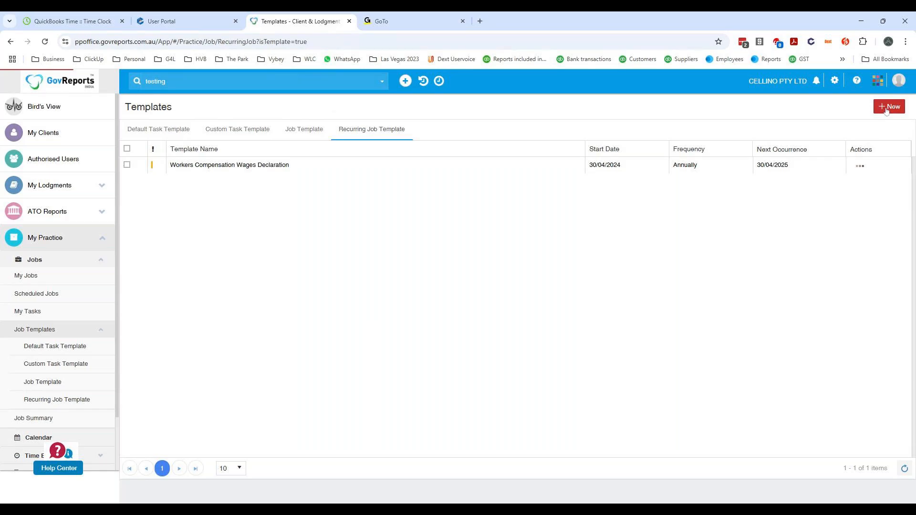
pyautogui.click(183, 158)
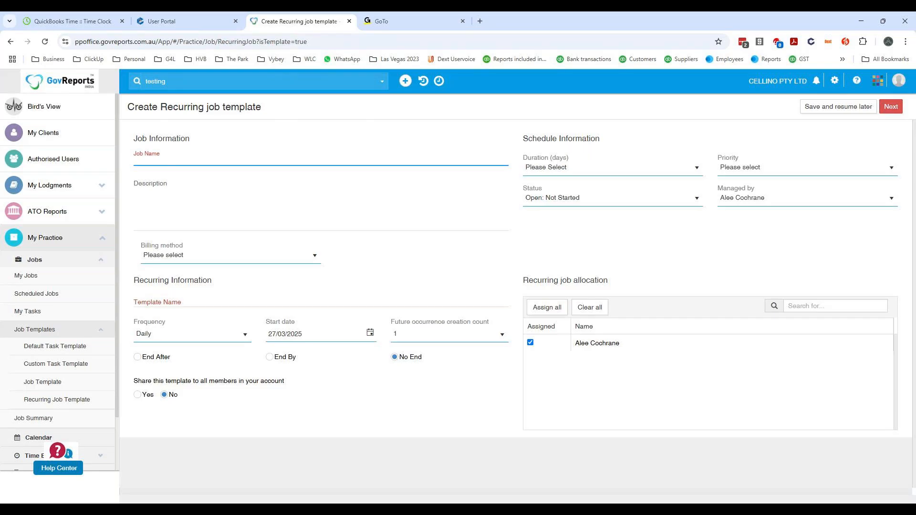
pyautogui.write('FBT Return')
pyautogui.click(169, 303)
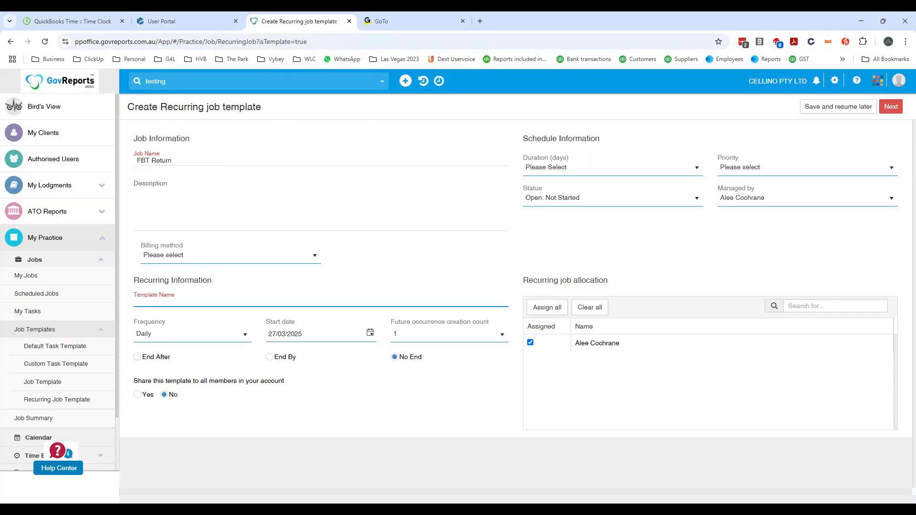
pyautogui.write('FBT Return')
# - Set the FBT Return template's frequency to Annually and its start date to 1/4/25
pyautogui.click(165, 341)
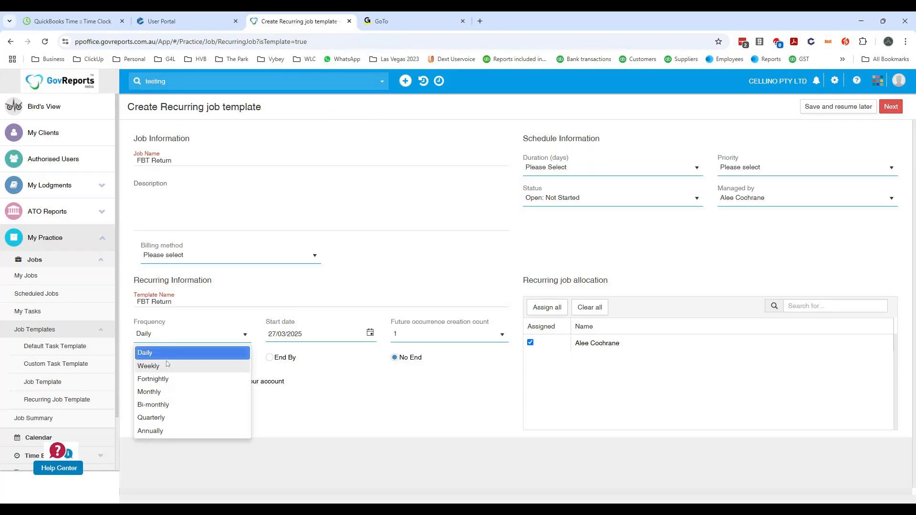
pyautogui.click(167, 427)
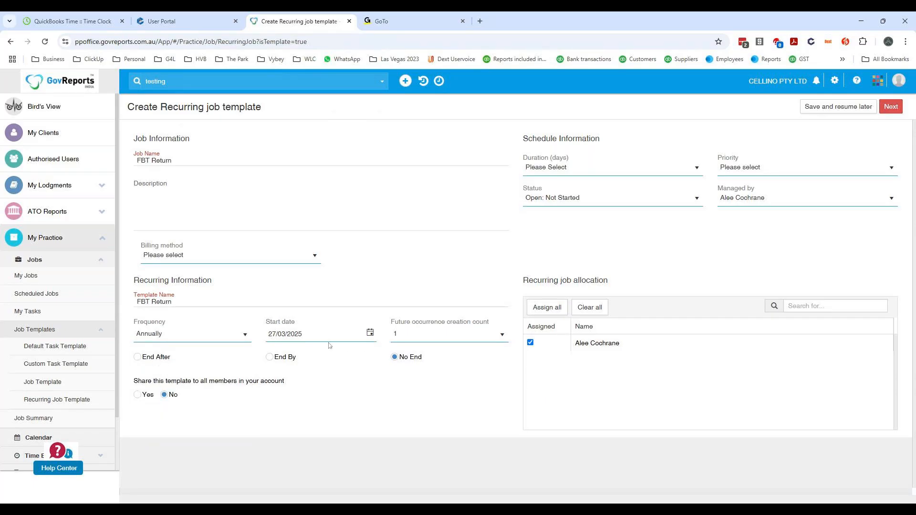
pyautogui.moveTo(308, 334); pyautogui.dragTo(168, 319)
pyautogui.write('1/4/25')
# - Set the duration to 15 days and the priority to Medium, then save and continue to the job's tasks
pyautogui.click(582, 172)
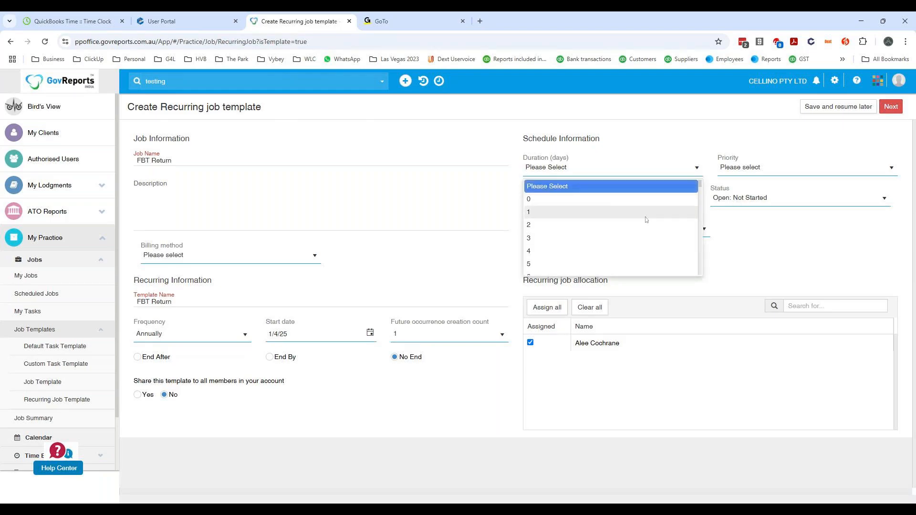
pyautogui.scroll(-4, 634, 212)
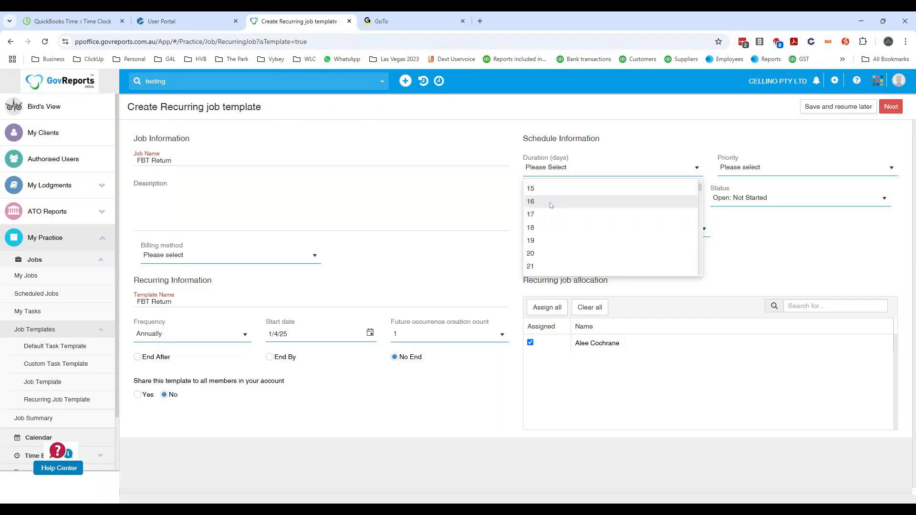
pyautogui.click(544, 190)
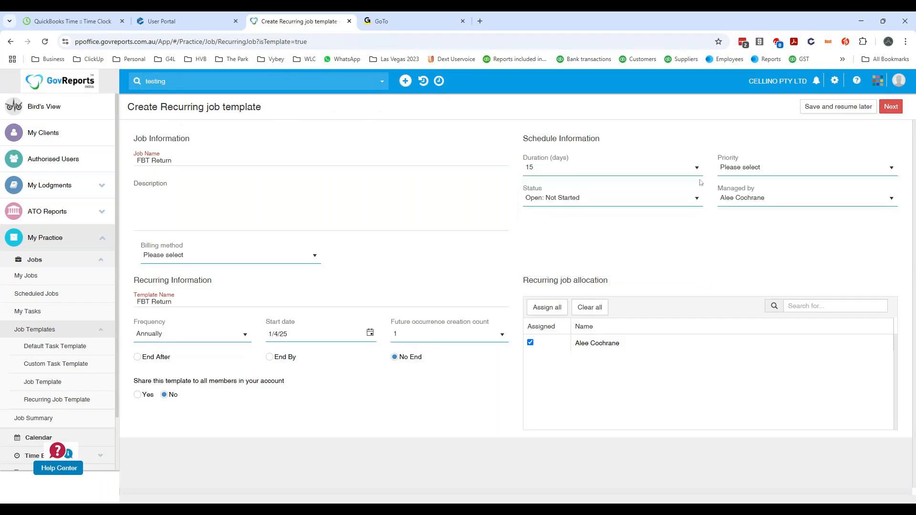
pyautogui.click(805, 169)
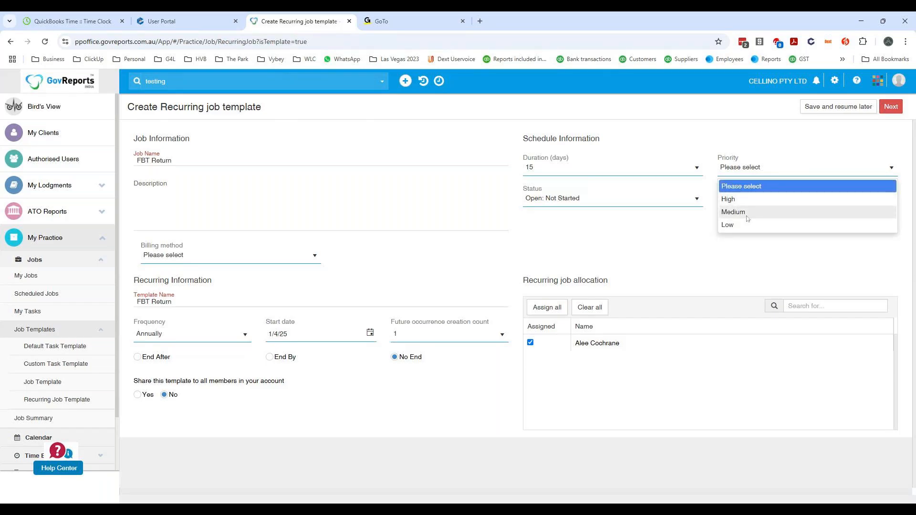
pyautogui.click(750, 212)
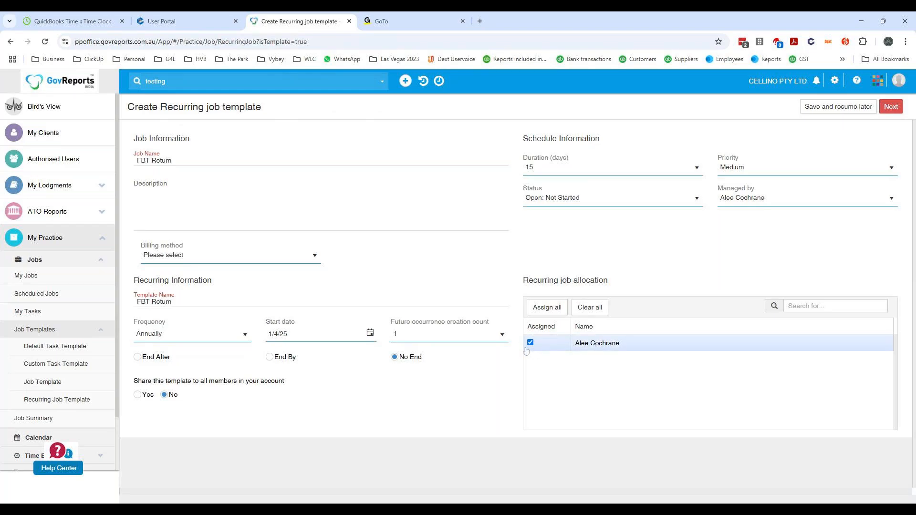
pyautogui.click(895, 107)
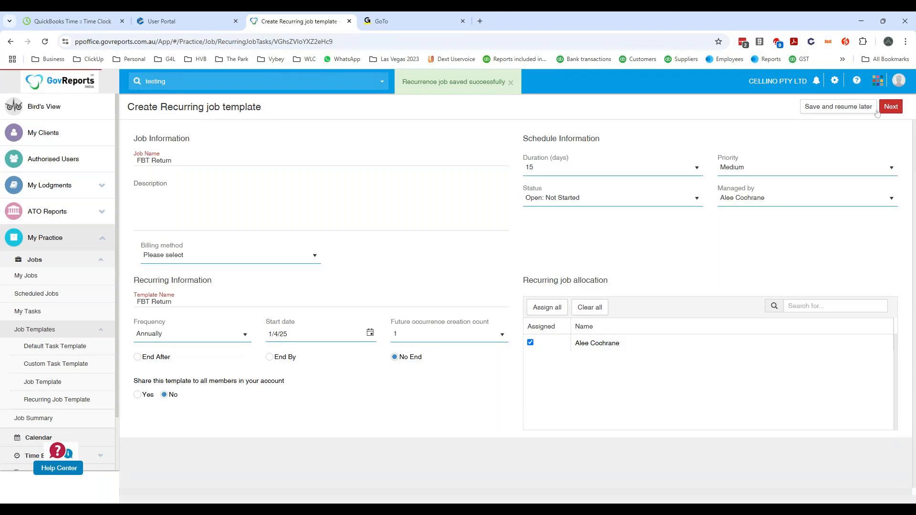
pyautogui.click(893, 109)
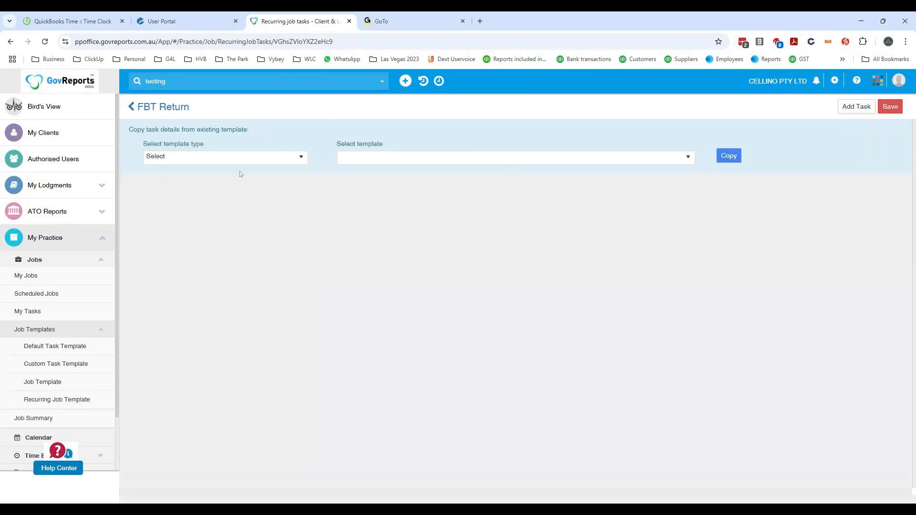
# - Copy the tasks from the custom task template "new test template" into the FBT Return recurring job template
pyautogui.click(213, 160)
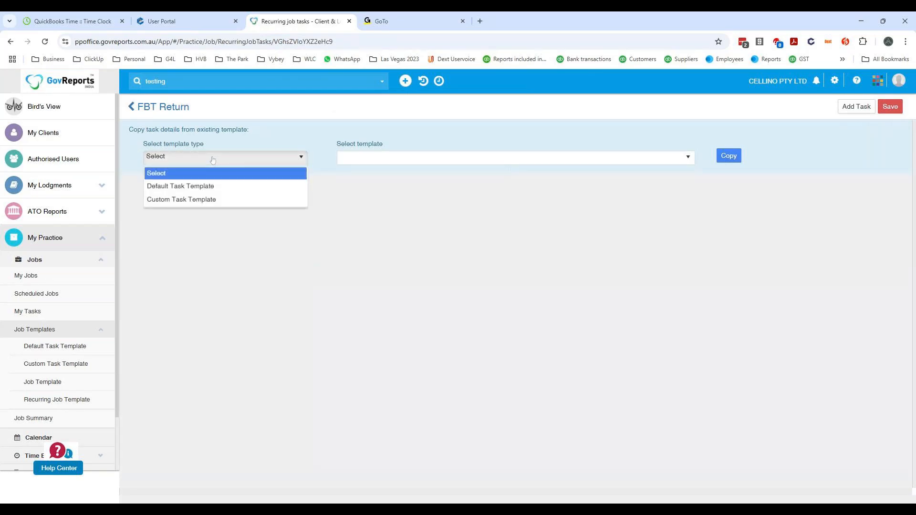
pyautogui.click(213, 202)
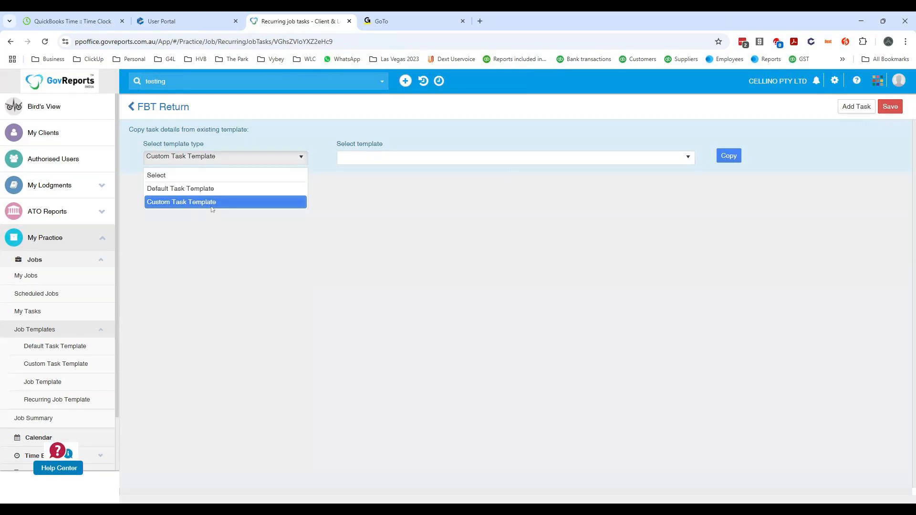
pyautogui.click(396, 162)
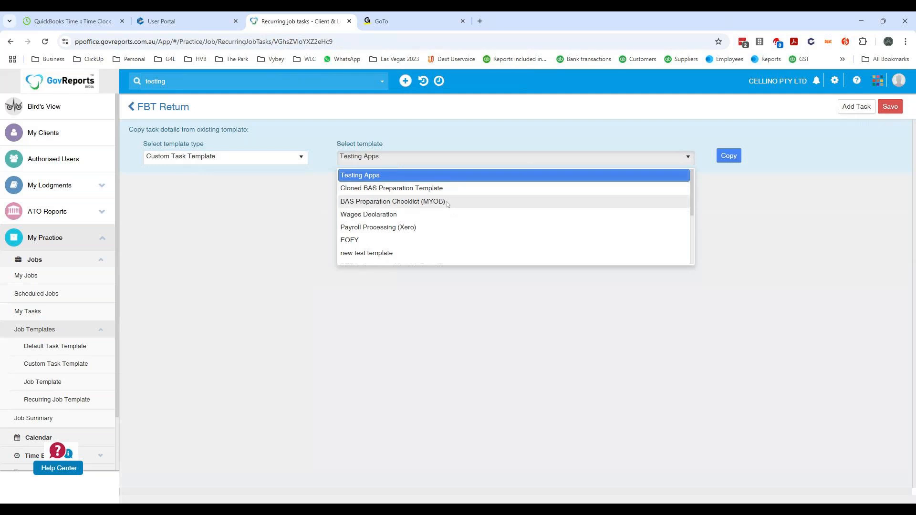
pyautogui.scroll(-2, 413, 215)
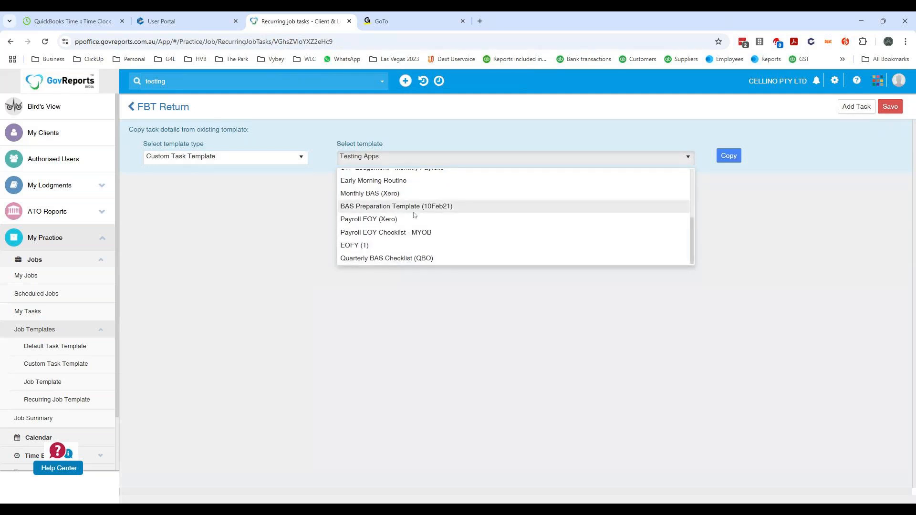
pyautogui.scroll(2, 394, 247)
pyautogui.click(373, 253)
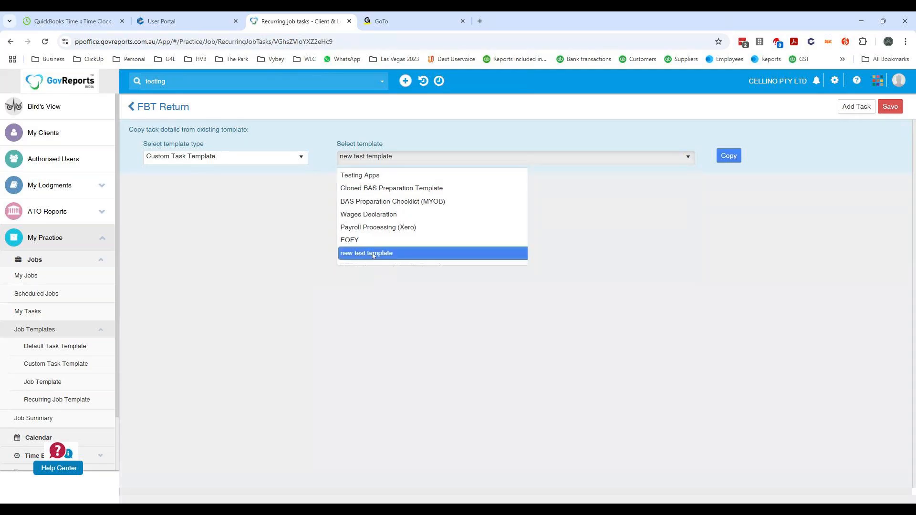
pyautogui.click(729, 156)
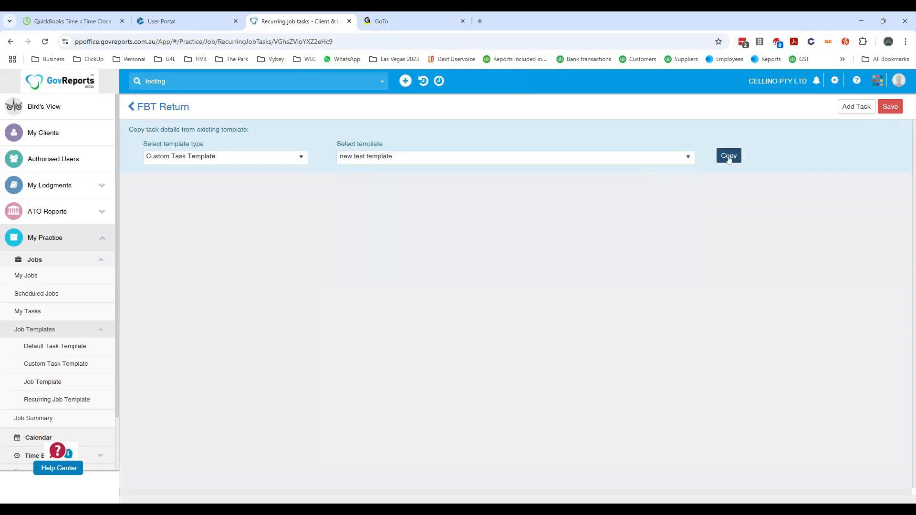
pyautogui.click(409, 106)
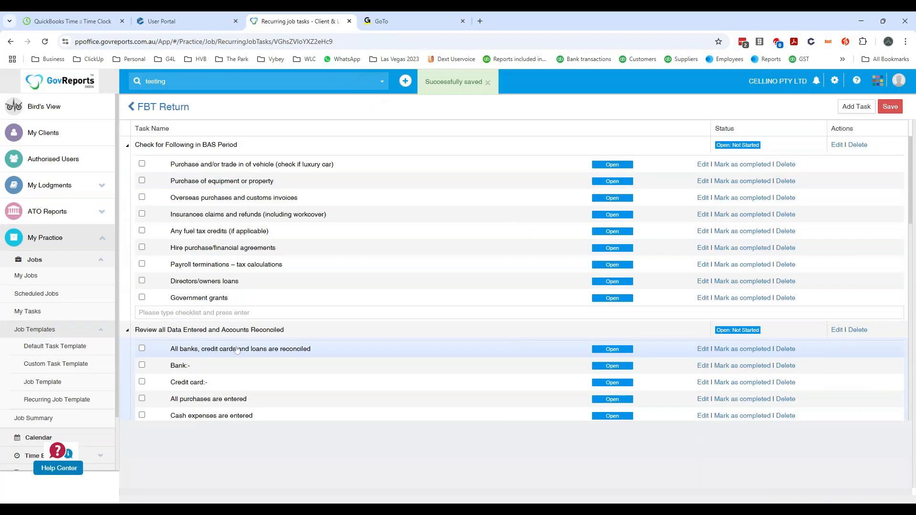
# - Look through the copied tasks and checklists, then save the FBT Return recurring job template
pyautogui.scroll(-10, 279, 326)
pyautogui.scroll(5, 331, 318)
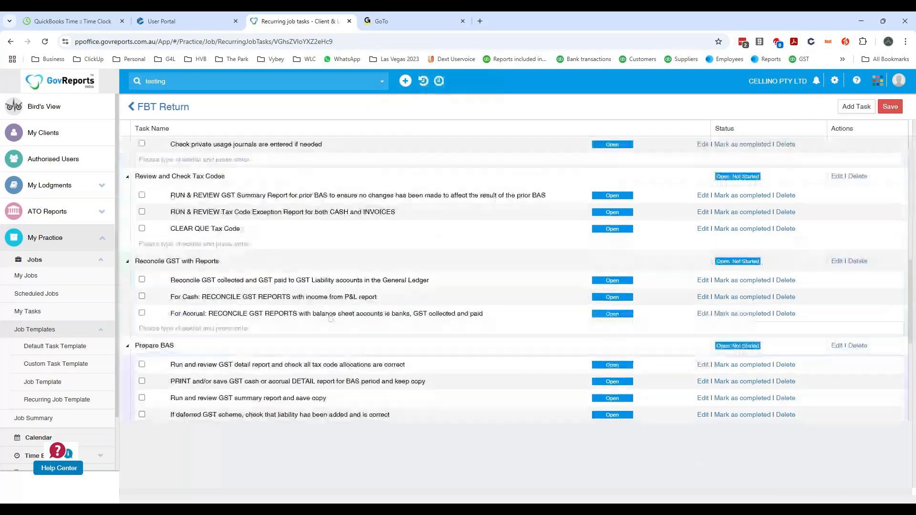
pyautogui.scroll(6, 331, 317)
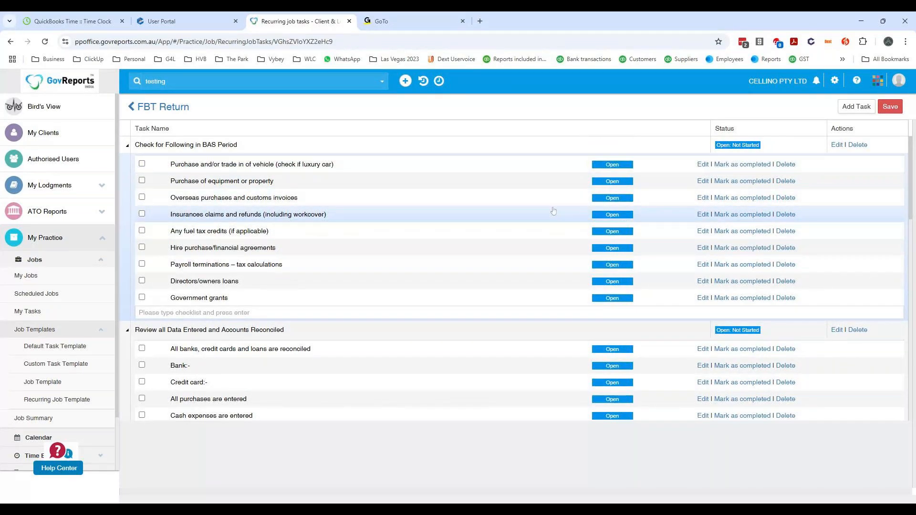
pyautogui.click(886, 108)
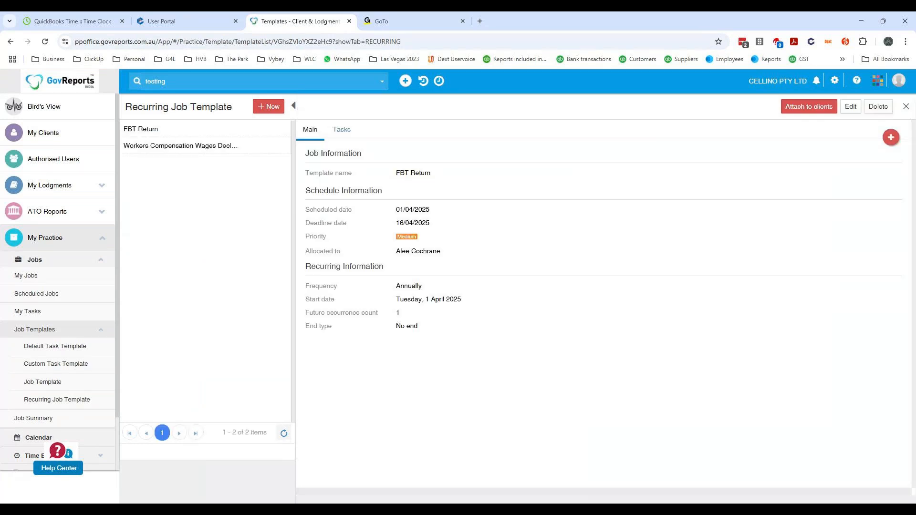
# - Start attaching the FBT Return template to clients, selecting MY GIRL DESIGNS PTY LTD and CELLINO PTY LTD
pyautogui.click(804, 109)
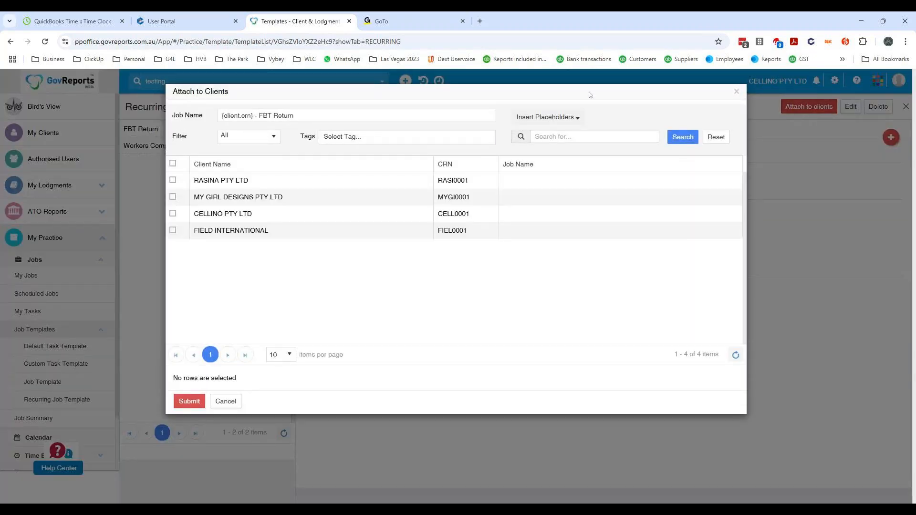
pyautogui.click(173, 198)
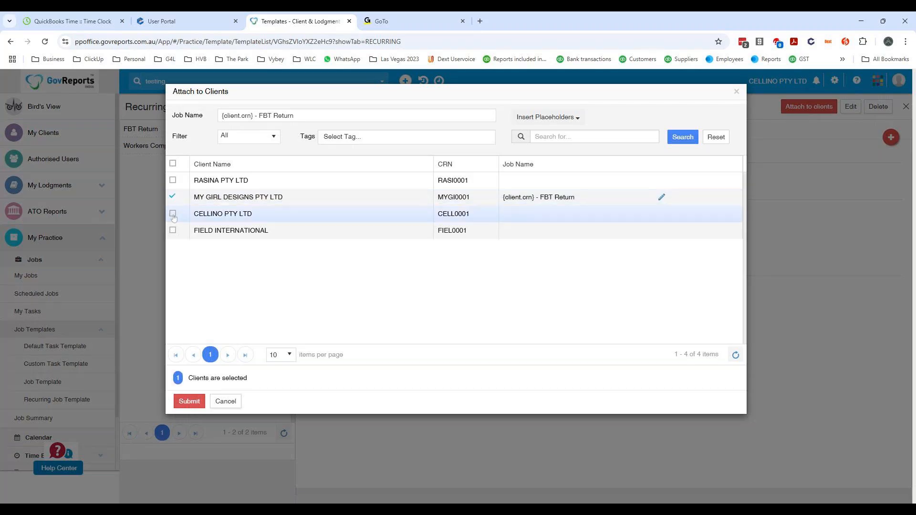
pyautogui.click(173, 215)
# - Shorten both selected clients' job names to "FBT Return" by removing the CRN placeholder, then submit the attachment and close its summary
pyautogui.click(662, 197)
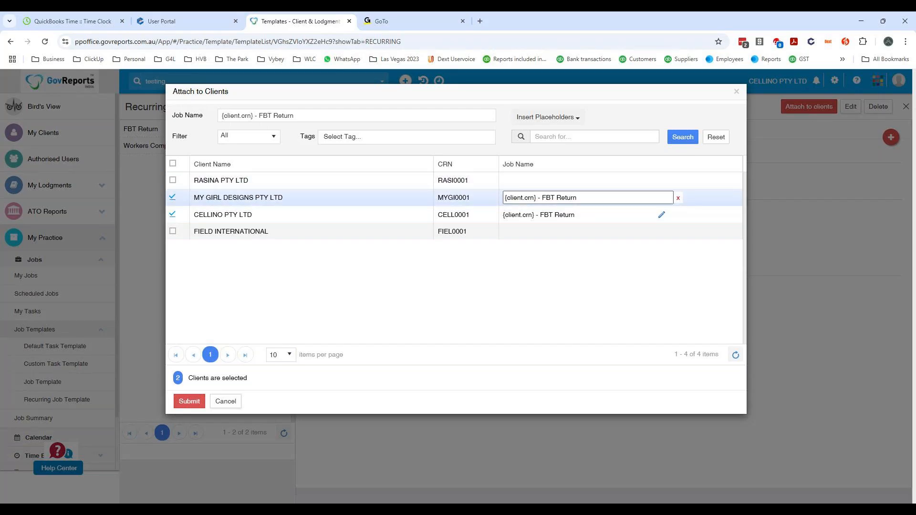
pyautogui.moveTo(542, 198); pyautogui.dragTo(475, 188)
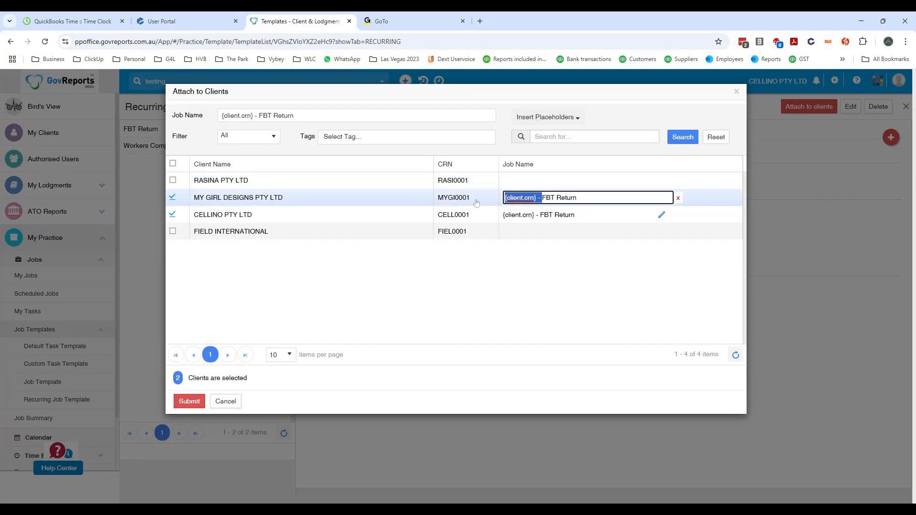
pyautogui.press('BackSpace')
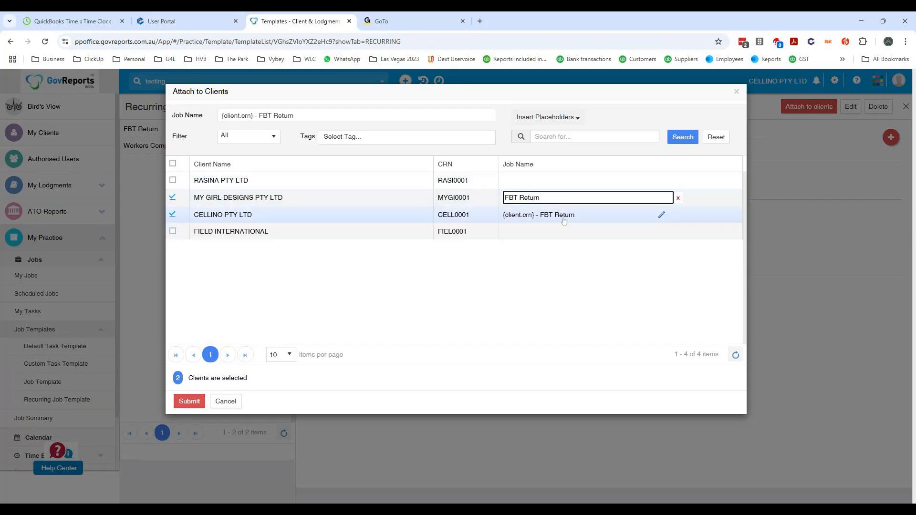
pyautogui.click(662, 215)
pyautogui.moveTo(538, 215); pyautogui.dragTo(432, 201)
pyautogui.press('BackSpace')
pyautogui.press('Tab')
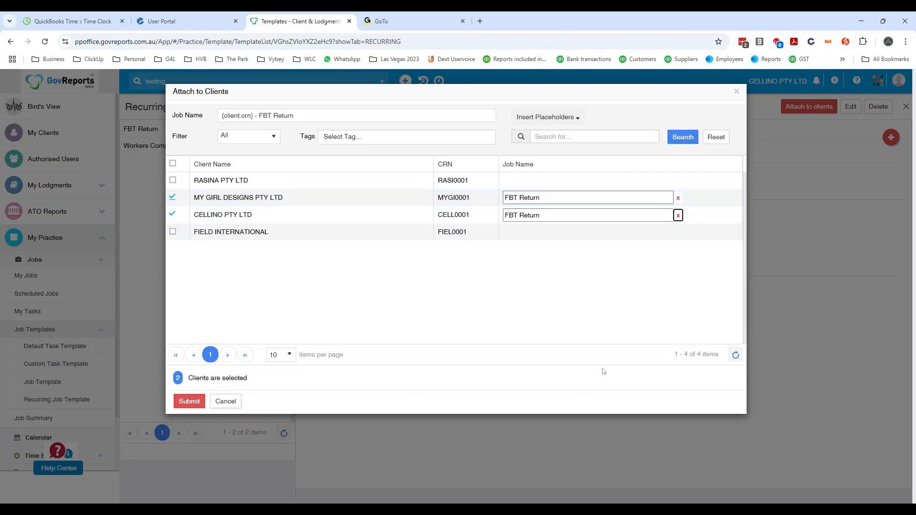
pyautogui.click(185, 402)
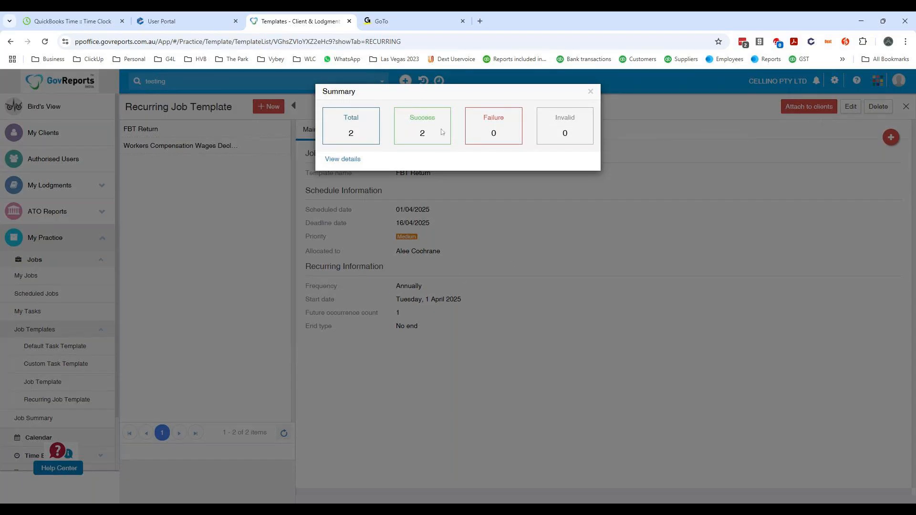
pyautogui.click(590, 93)
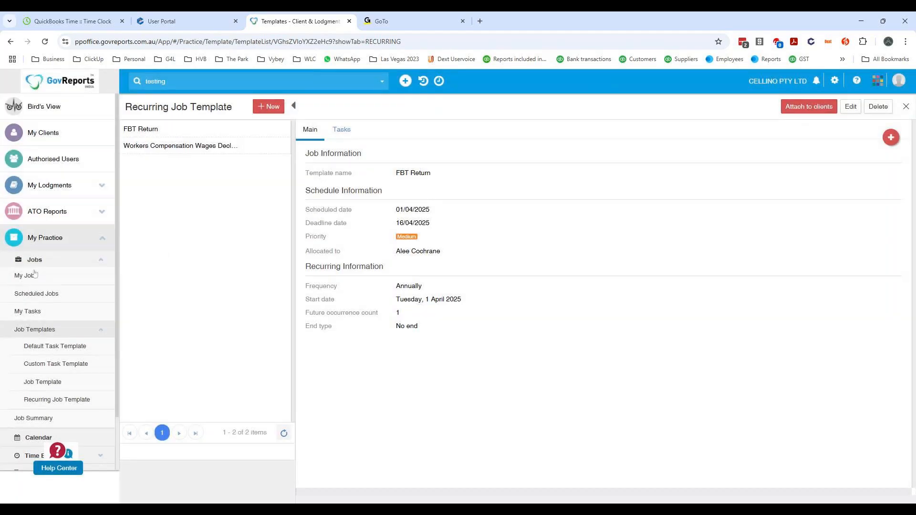
# - In CELLINO PTY LTD's scheduled FBT Return job, mark all checklist items under "Check for Following in BAS Period" as completed
pyautogui.click(32, 293)
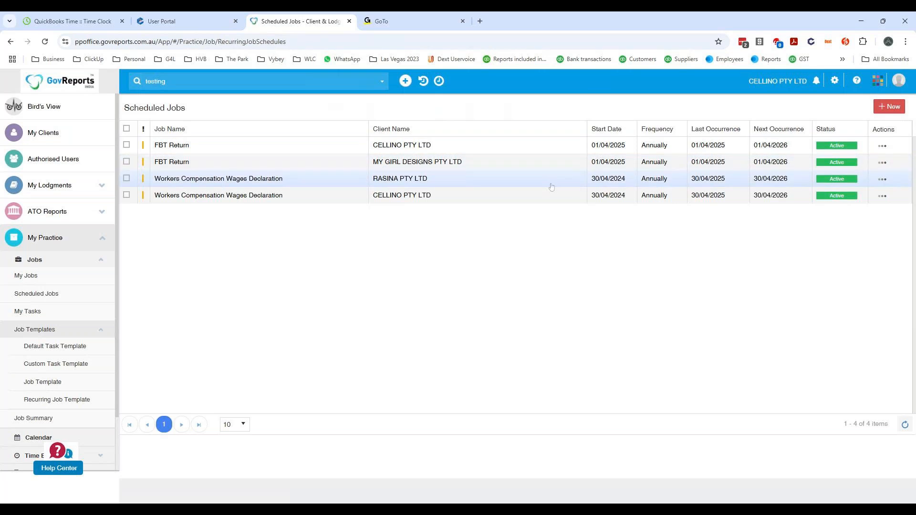
pyautogui.click(244, 147)
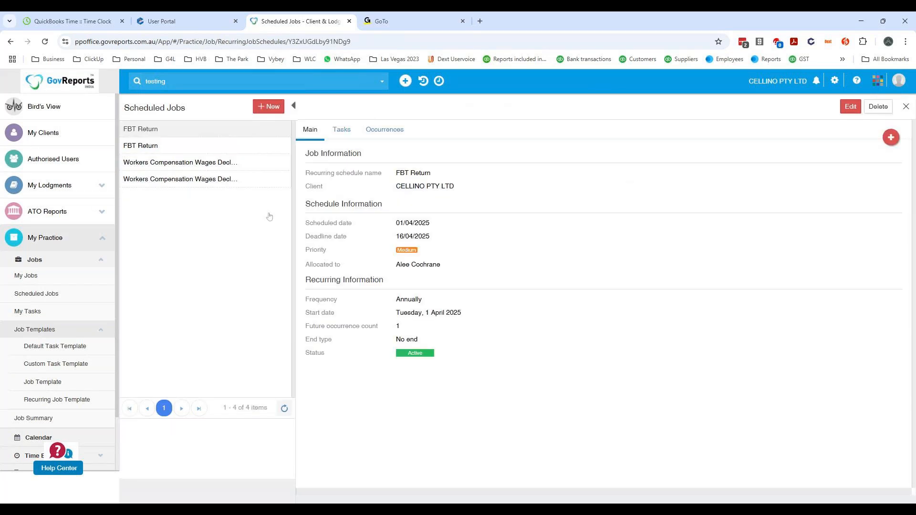
pyautogui.click(342, 131)
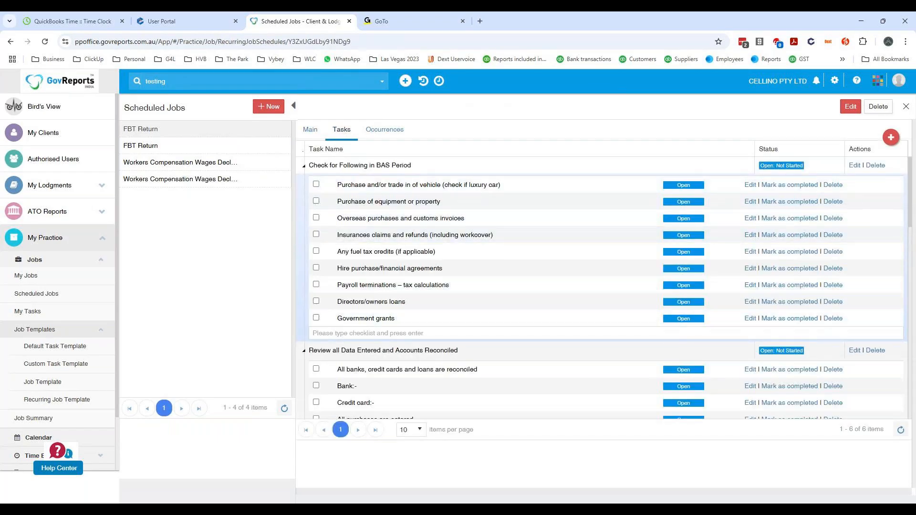
pyautogui.click(316, 186)
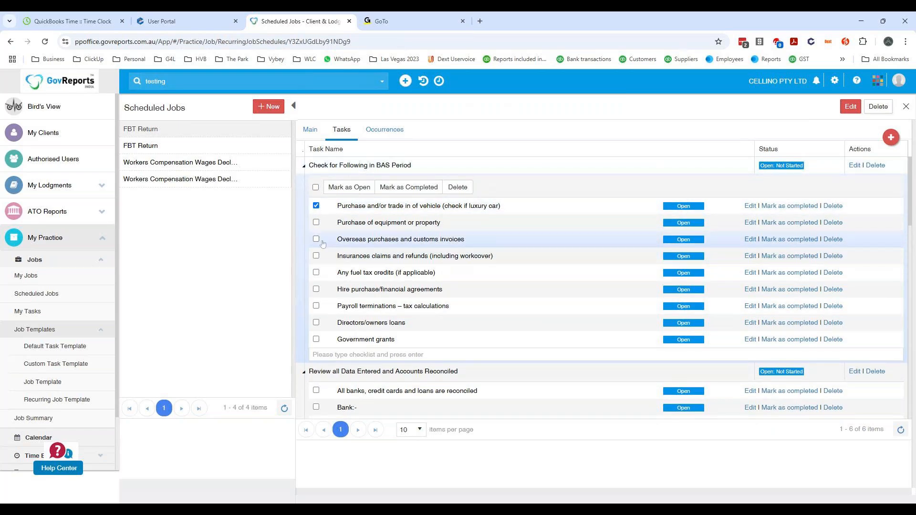
pyautogui.click(316, 187)
pyautogui.click(397, 187)
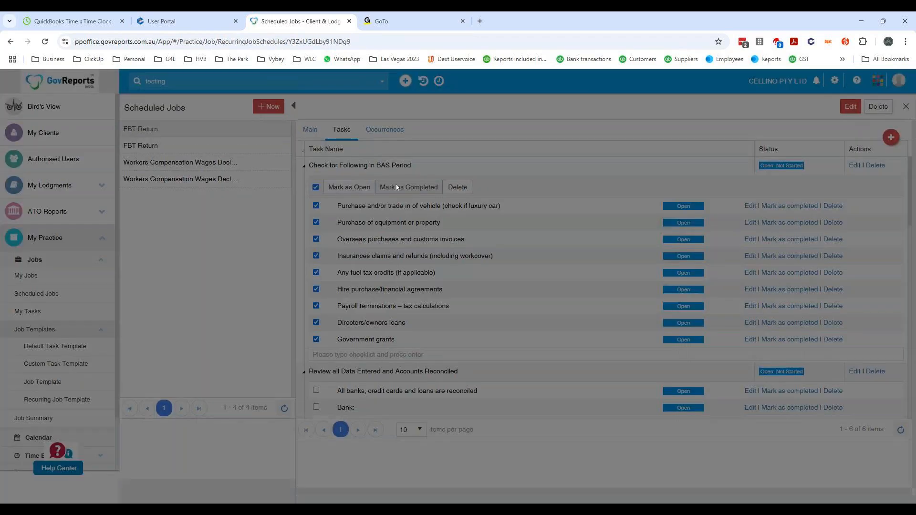
pyautogui.click(412, 114)
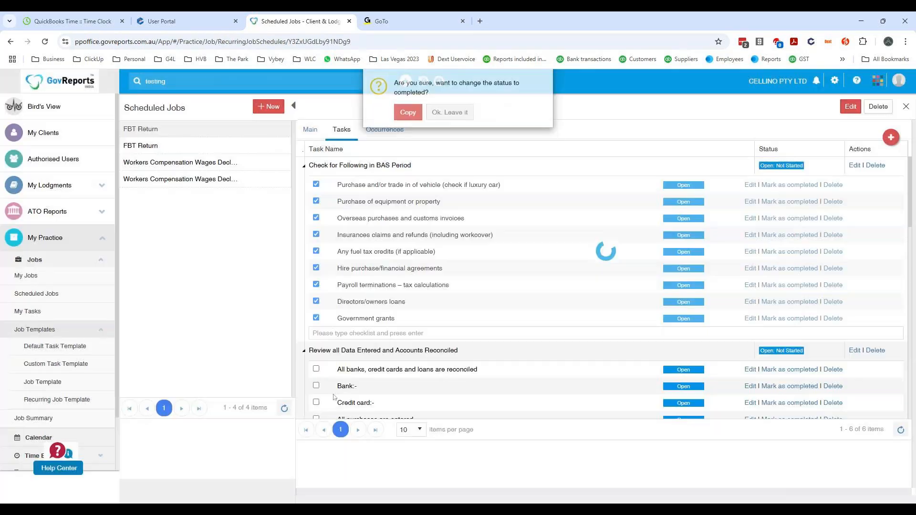
# - Mark all checklist items under "Review all Data Entered and Accounts Reconciled" as completed
pyautogui.click(316, 369)
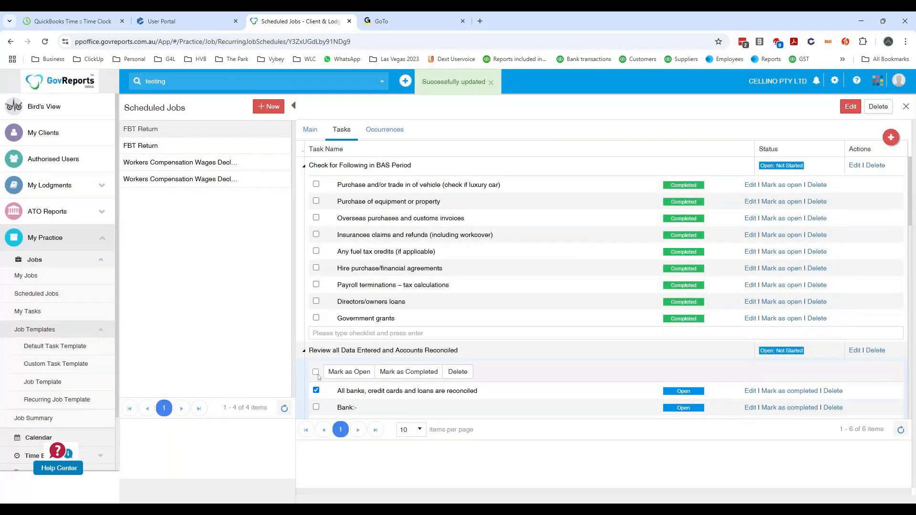
pyautogui.click(316, 372)
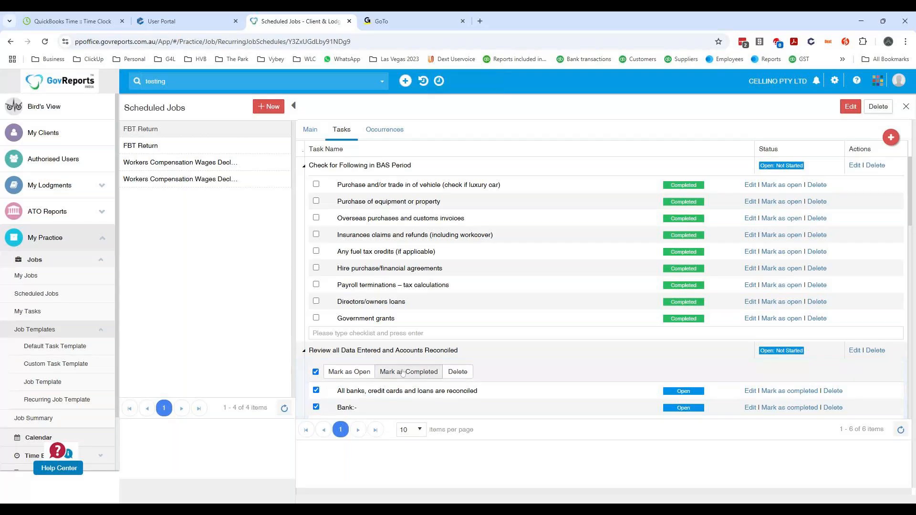
pyautogui.click(405, 371)
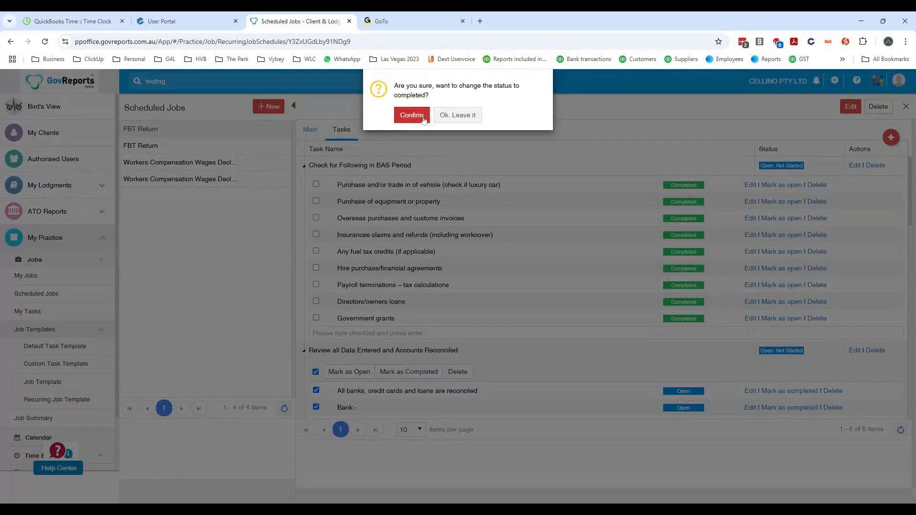
pyautogui.click(423, 118)
# - Mark all checklist items under "Review and Check Tax Codes" as completed
pyautogui.scroll(-6, 535, 246)
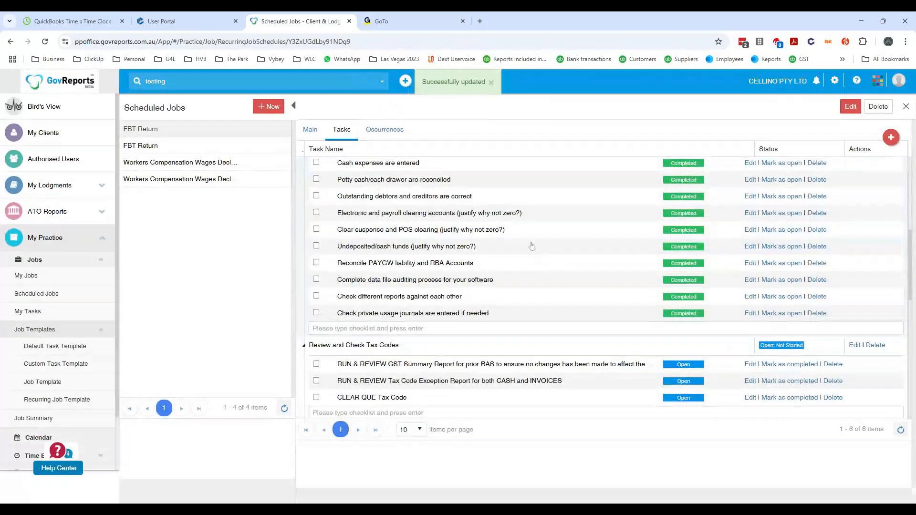
pyautogui.click(317, 366)
pyautogui.click(315, 369)
pyautogui.click(409, 369)
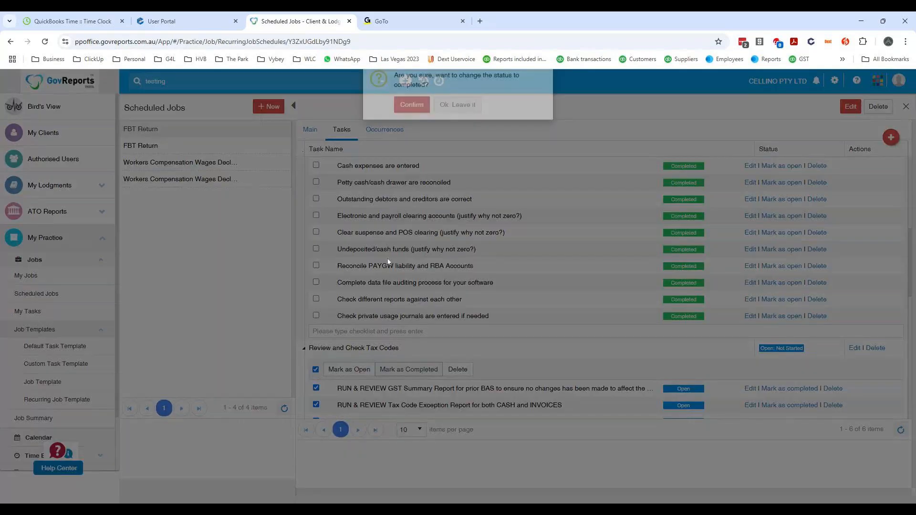
pyautogui.click(412, 104)
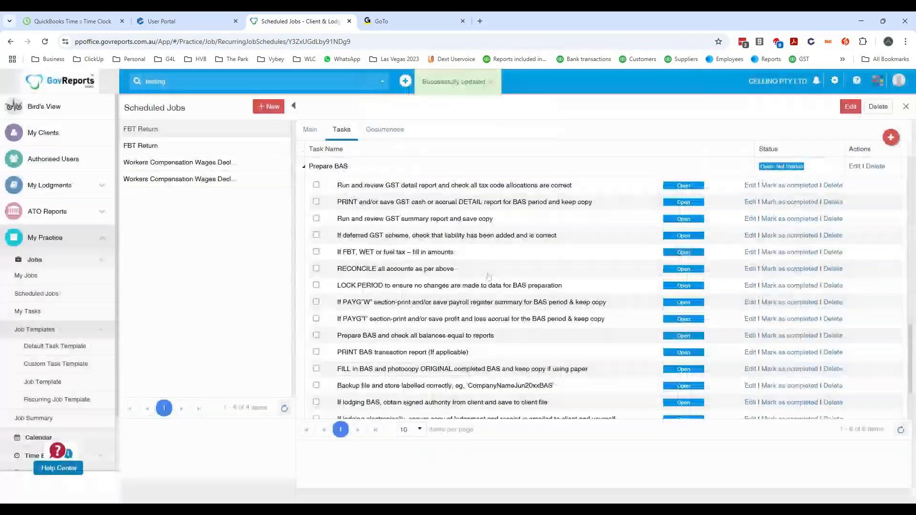
# - Mark all checklist items under "Reconcile GST with Reports" as completed
pyautogui.click(316, 246)
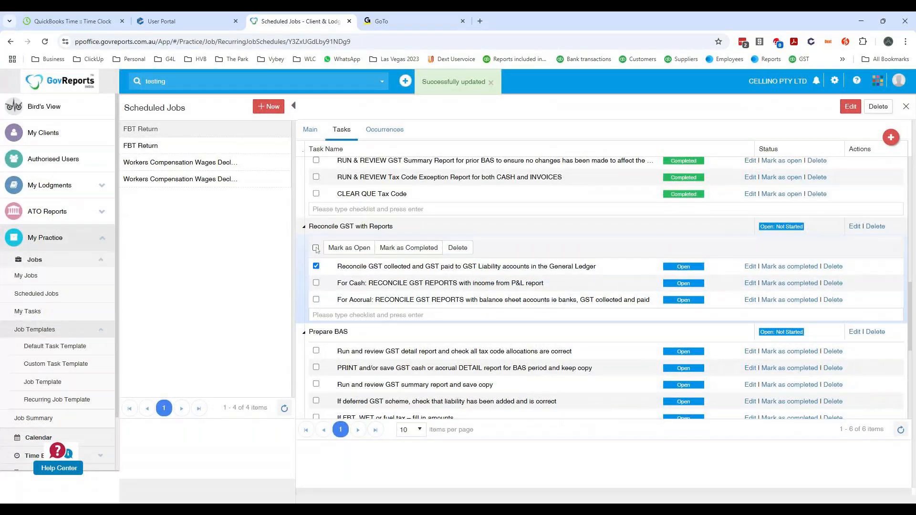
pyautogui.click(315, 248)
pyautogui.click(408, 247)
pyautogui.click(420, 116)
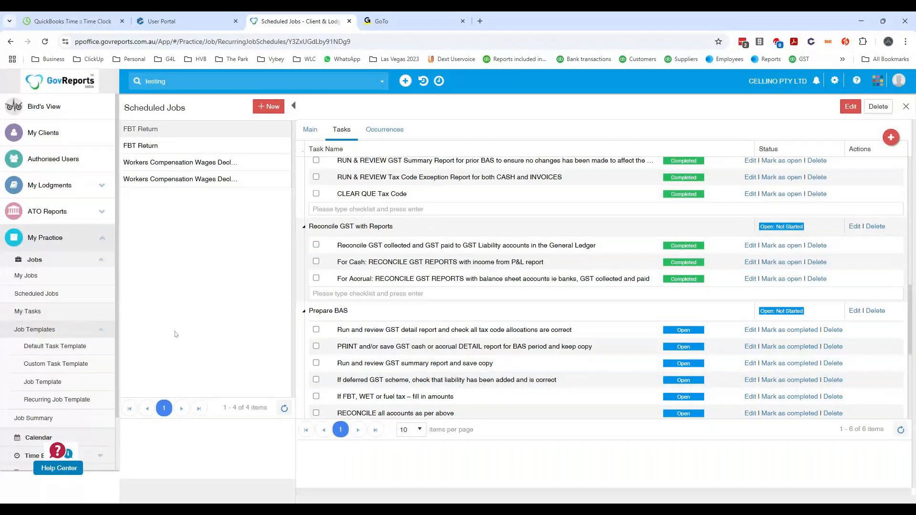
# - Mark all checklist items under "Prepare BAS" as completed
pyautogui.click(316, 330)
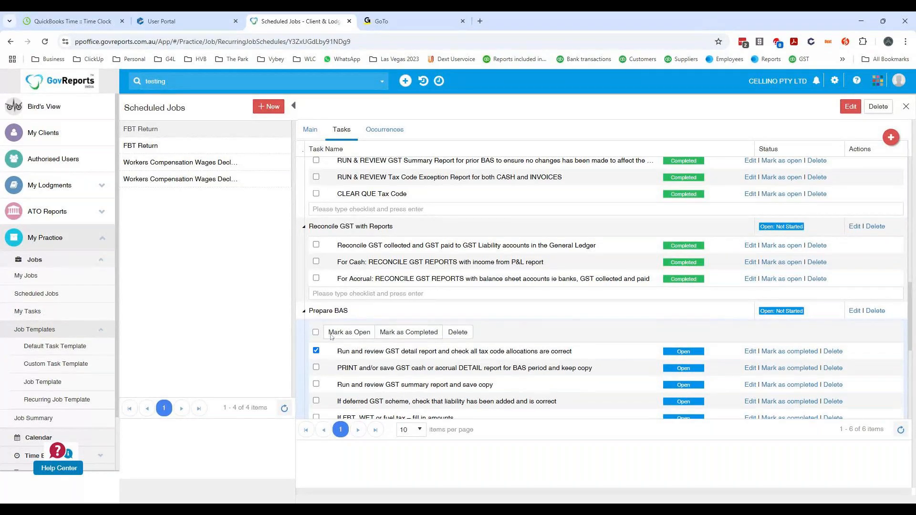
pyautogui.click(315, 332)
pyautogui.click(412, 332)
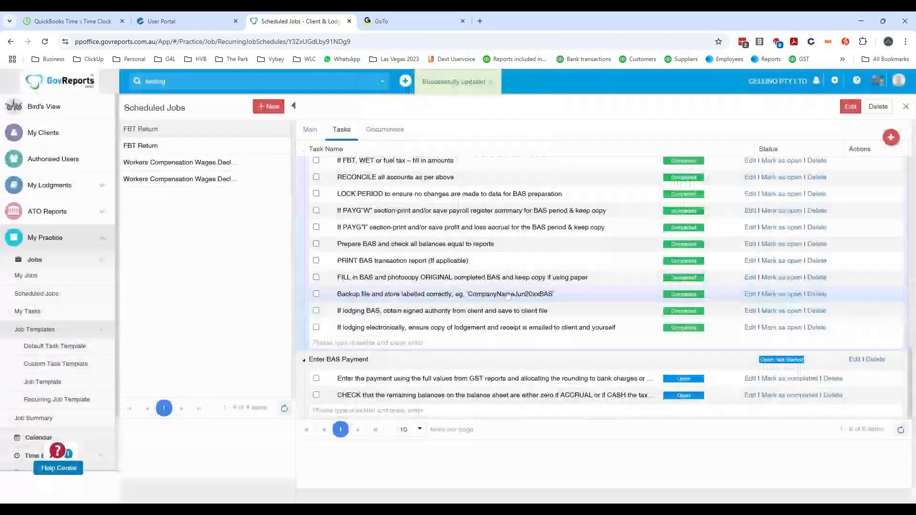
# - Mark all checklist items under "Enter BAS Payment" as completed
pyautogui.click(316, 381)
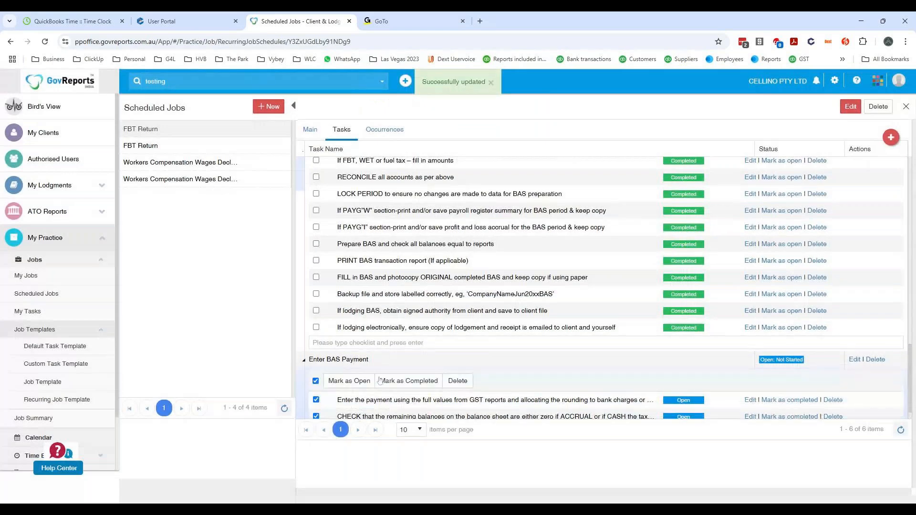
pyautogui.click(382, 380)
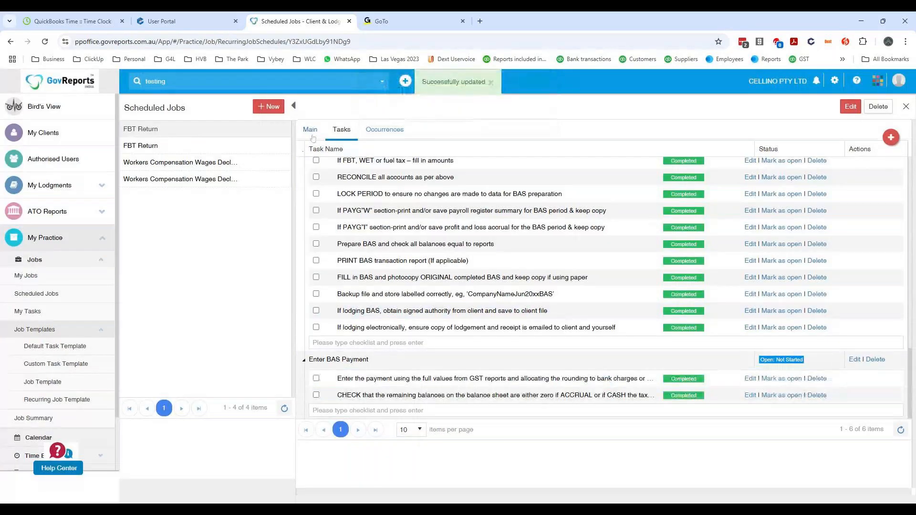
# - View the main details of the CELLINO PTY LTD FBT Return scheduled job and open it for editing
pyautogui.click(311, 136)
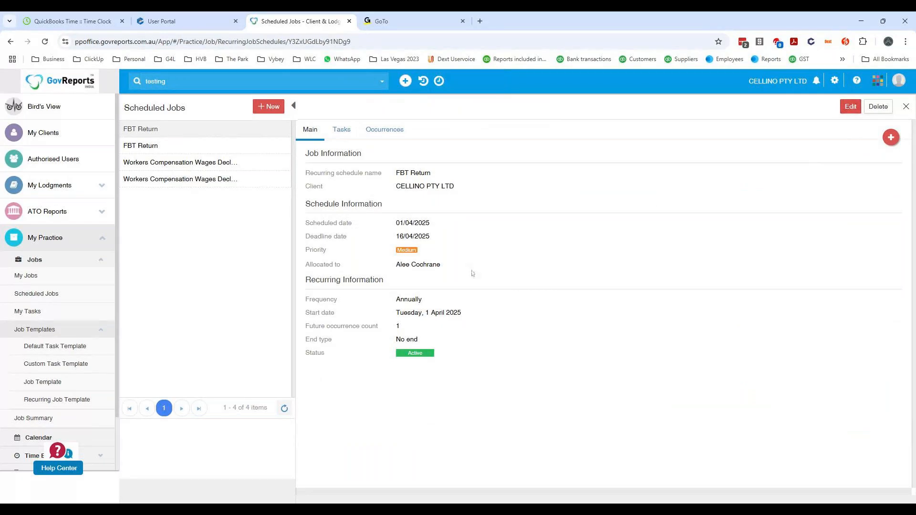
pyautogui.click(851, 107)
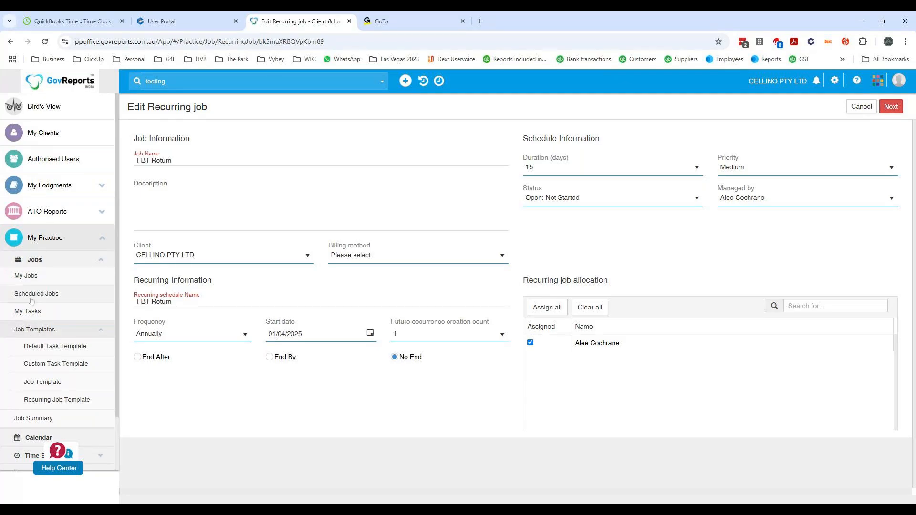
# - Return to the scheduled jobs list, select CELLINO PTY LTD's FBT Return and view its available actions
pyautogui.click(60, 301)
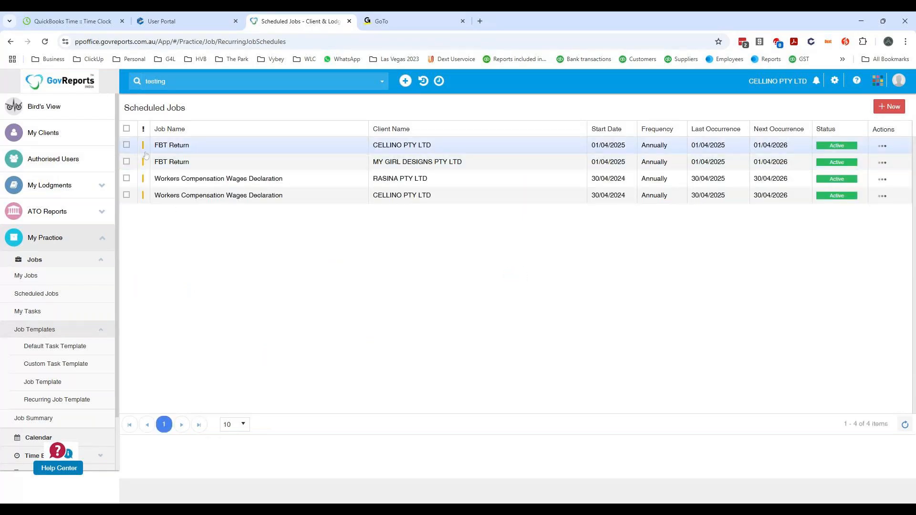
pyautogui.click(126, 145)
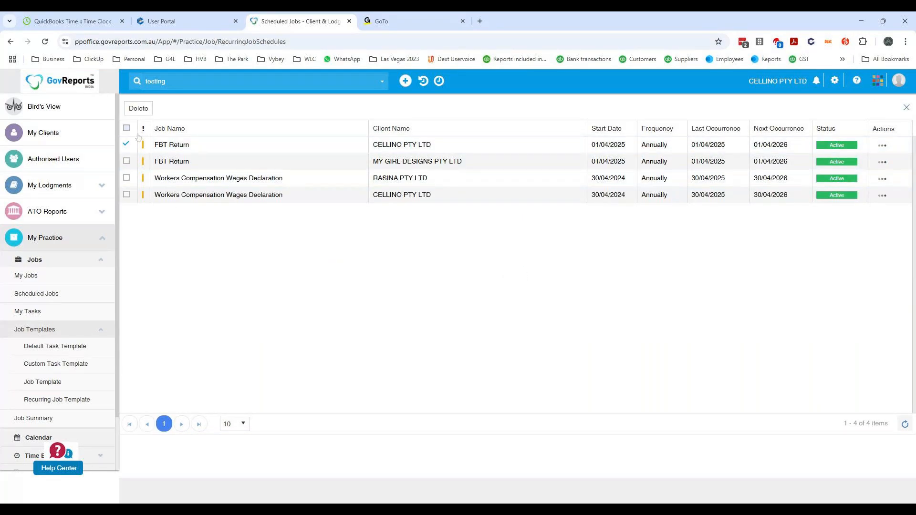
pyautogui.click(887, 145)
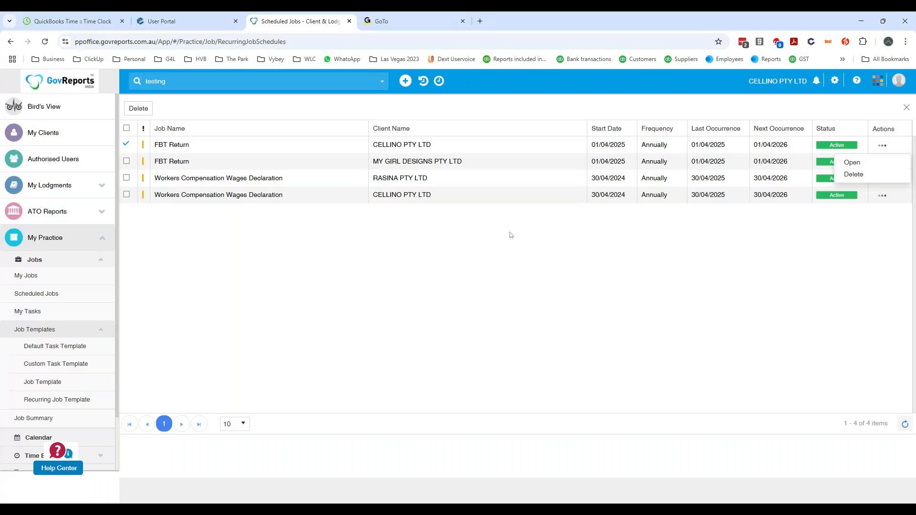
pyautogui.click(53, 296)
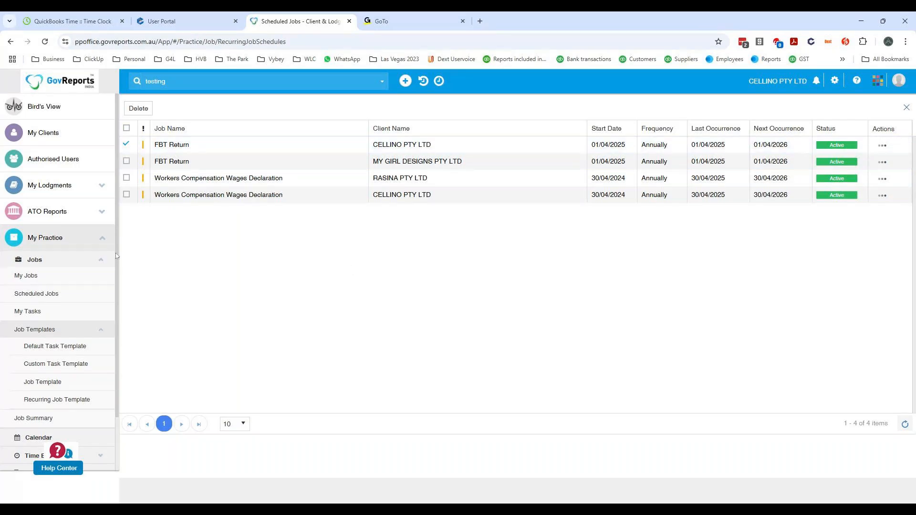
# - Open My Tasks, show 100 tasks per page and search for "fbt"
pyautogui.click(36, 317)
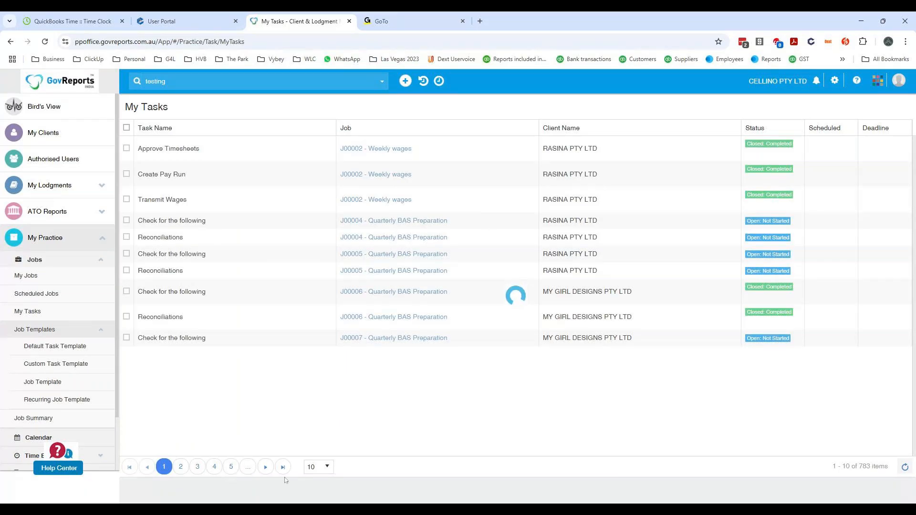
pyautogui.click(323, 468)
pyautogui.click(316, 454)
pyautogui.moveTo(176, 82); pyautogui.dragTo(120, 73)
pyautogui.write('fbr')
pyautogui.press('Return')
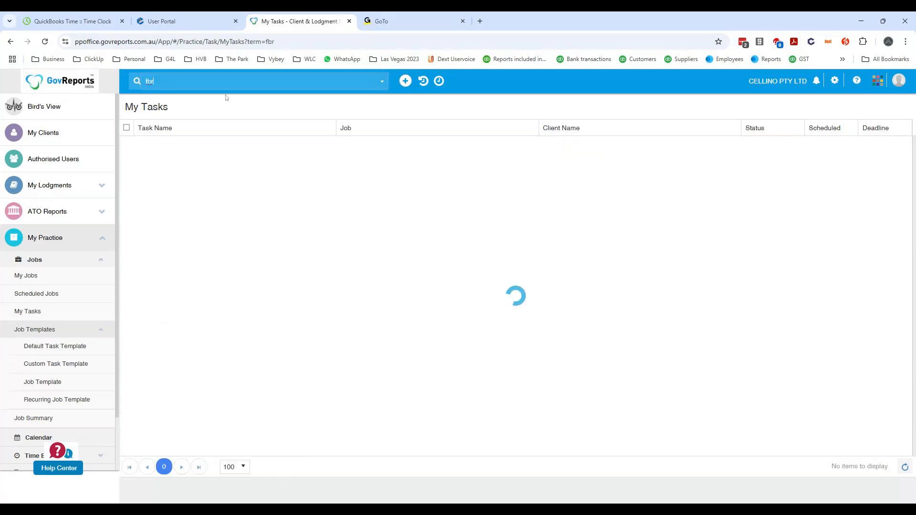
pyautogui.write('t')
pyautogui.press('Return')
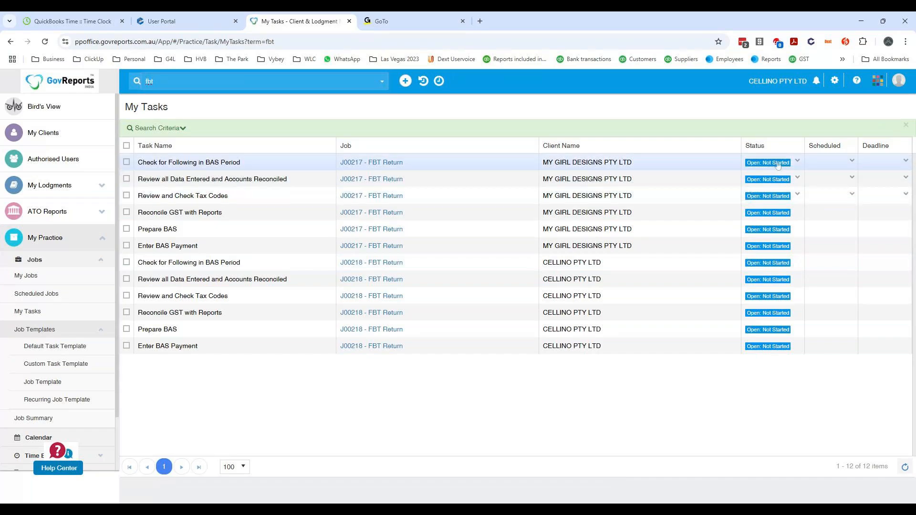
# - Try the bulk status Closed: Completed on MY GIRL DESIGNS PTY LTD's six FBT tasks and CELLINO PTY LTD's first one, closing without updating
pyautogui.click(127, 162)
pyautogui.click(126, 179)
pyautogui.click(127, 195)
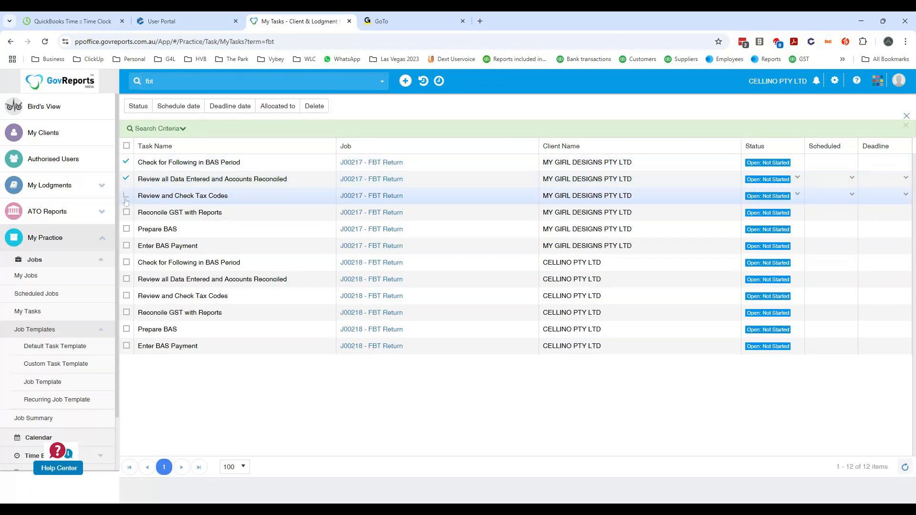
pyautogui.click(126, 212)
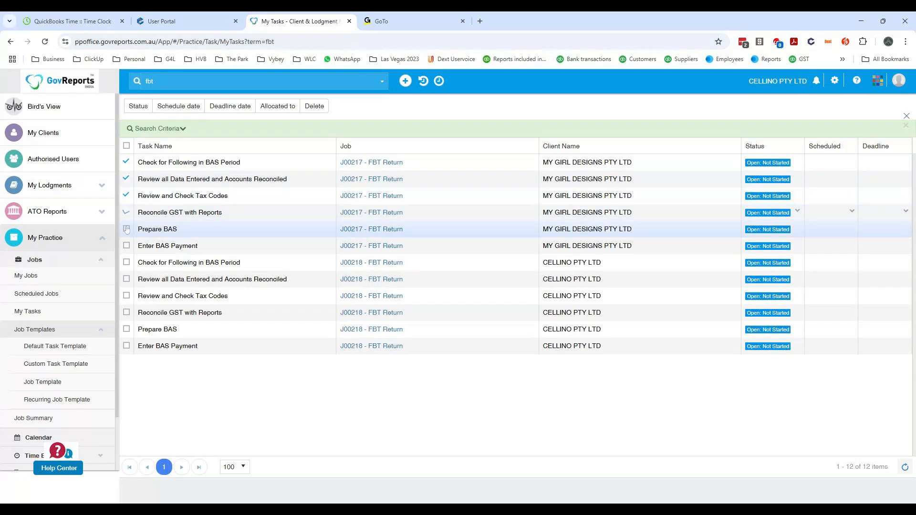
pyautogui.click(126, 229)
pyautogui.click(126, 245)
pyautogui.click(126, 263)
pyautogui.click(139, 106)
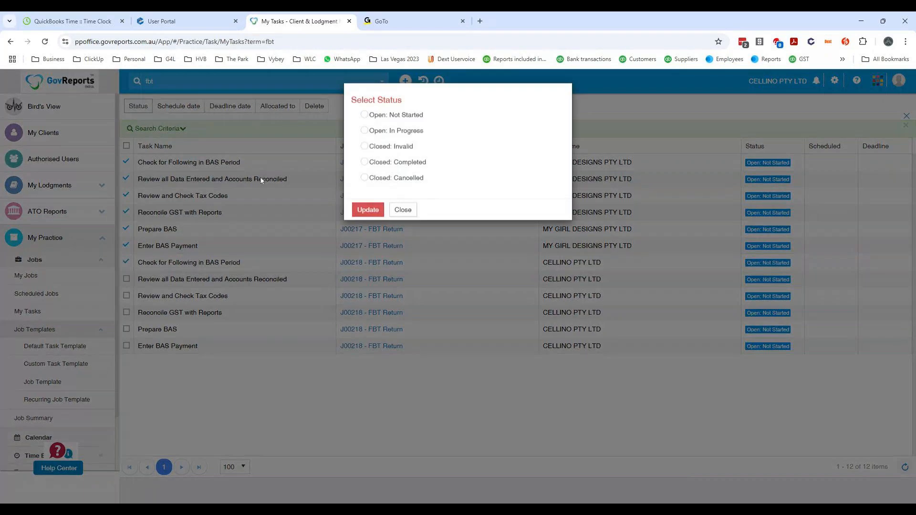
pyautogui.click(364, 162)
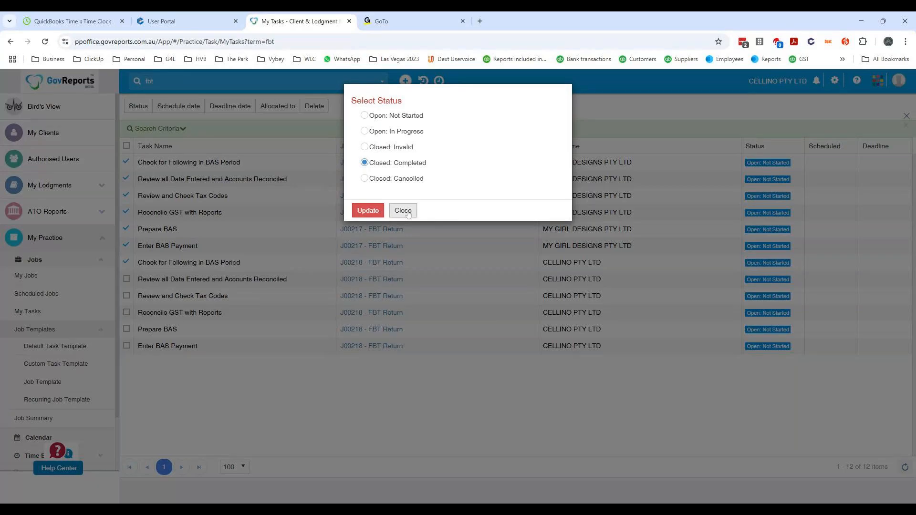
pyautogui.click(408, 213)
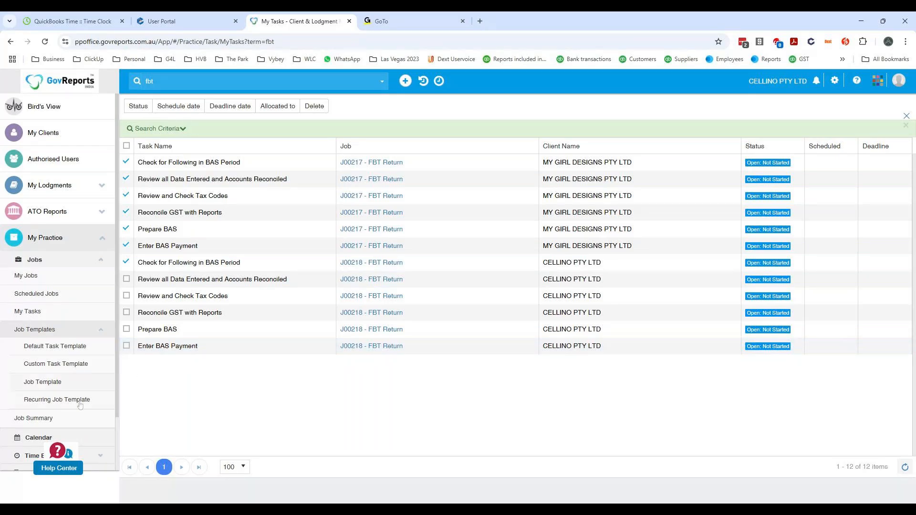
# - Open the My Jobs list and view its available job filters
pyautogui.click(71, 276)
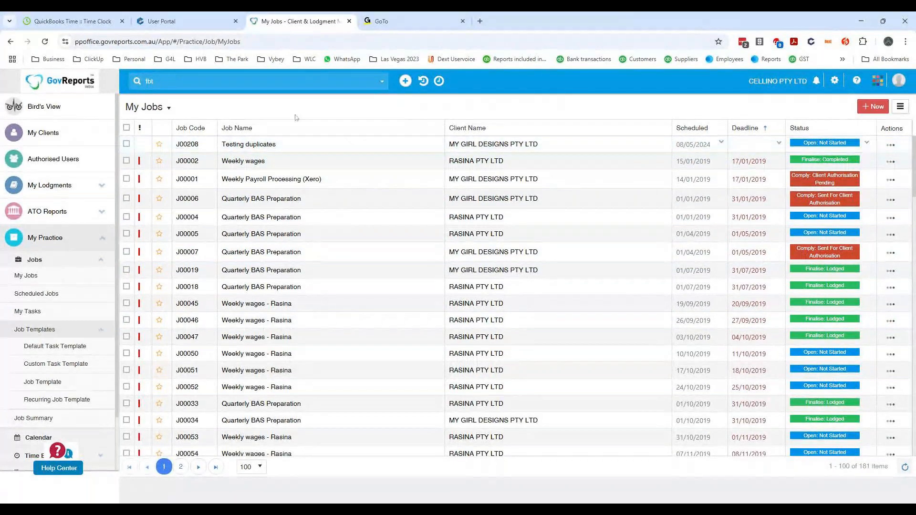
pyautogui.click(165, 110)
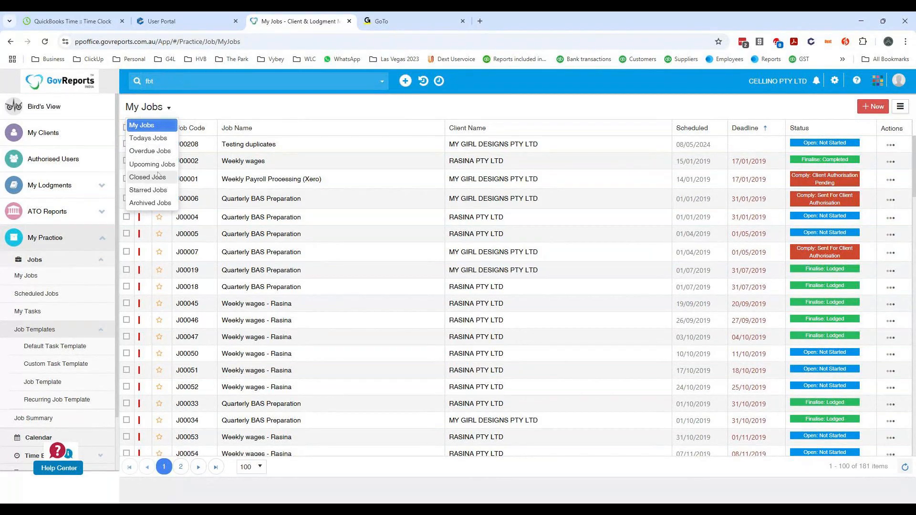
pyautogui.click(594, 111)
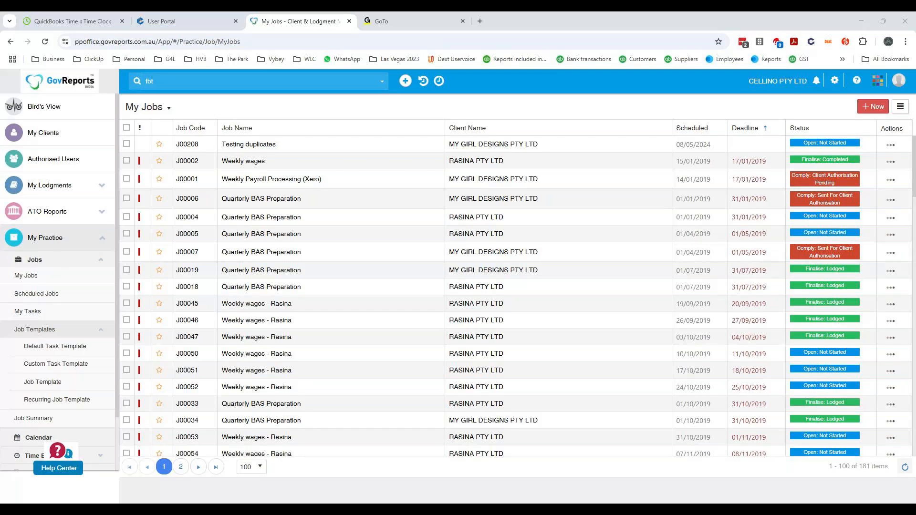
# - Clear the search text and open the practice's Templates & Letters list
pyautogui.press('BackSpace')
pyautogui.press('BackSpace')
pyautogui.press('BackSpace')
pyautogui.scroll(-2, 48, 401)
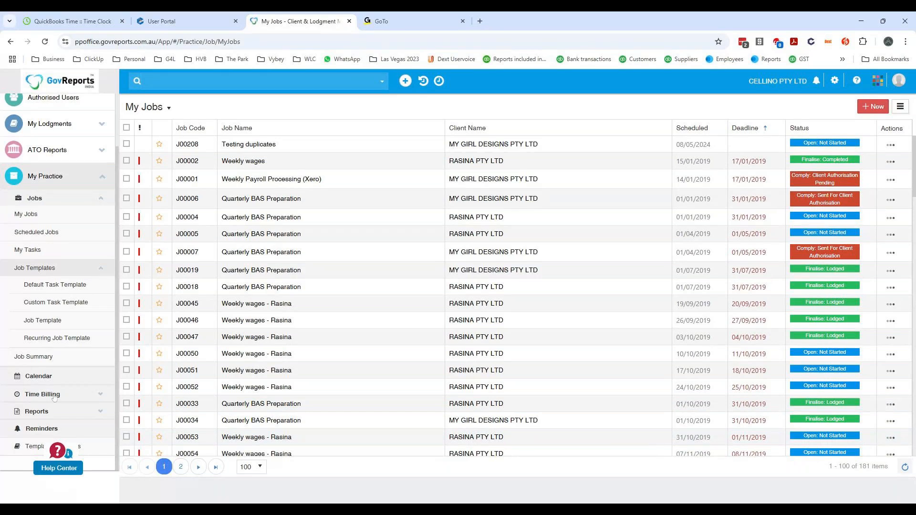
pyautogui.click(100, 269)
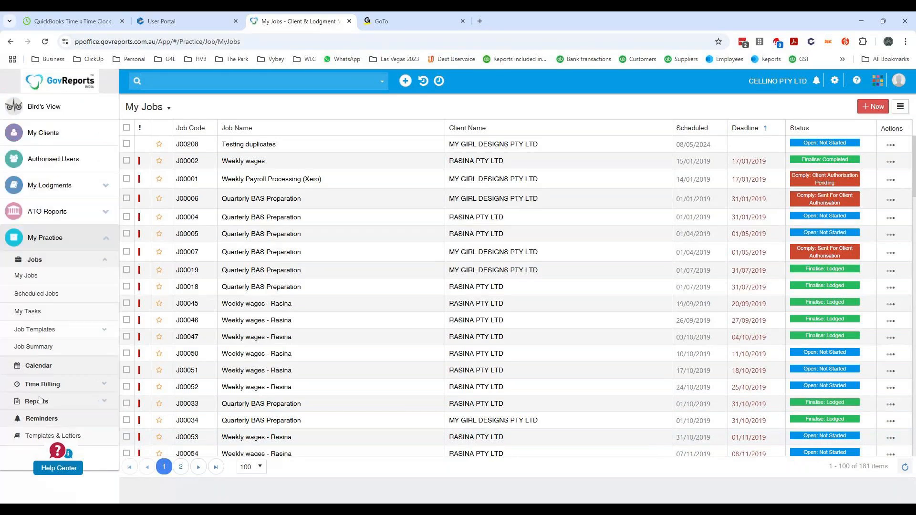
pyautogui.click(43, 437)
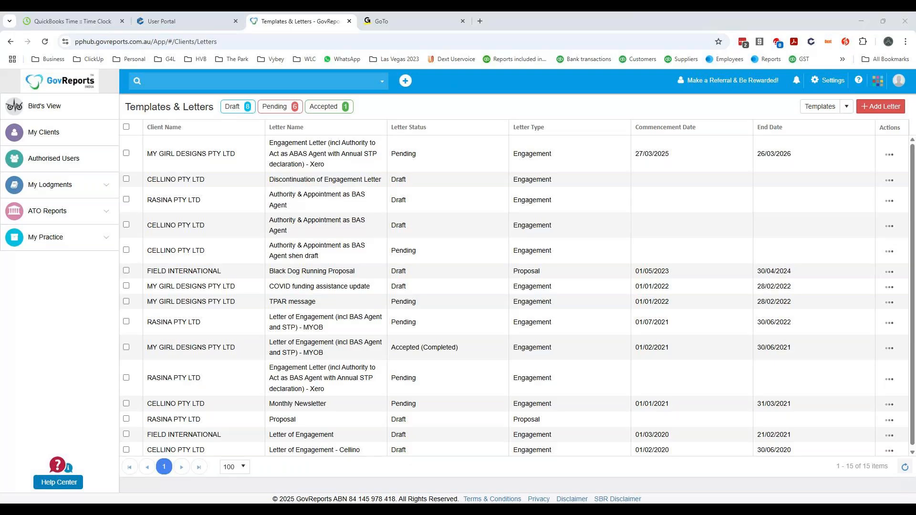
# - Start adding a non-individual client with "Don't have ABN & TFN" enabled, and close the form without saving
pyautogui.click(56, 133)
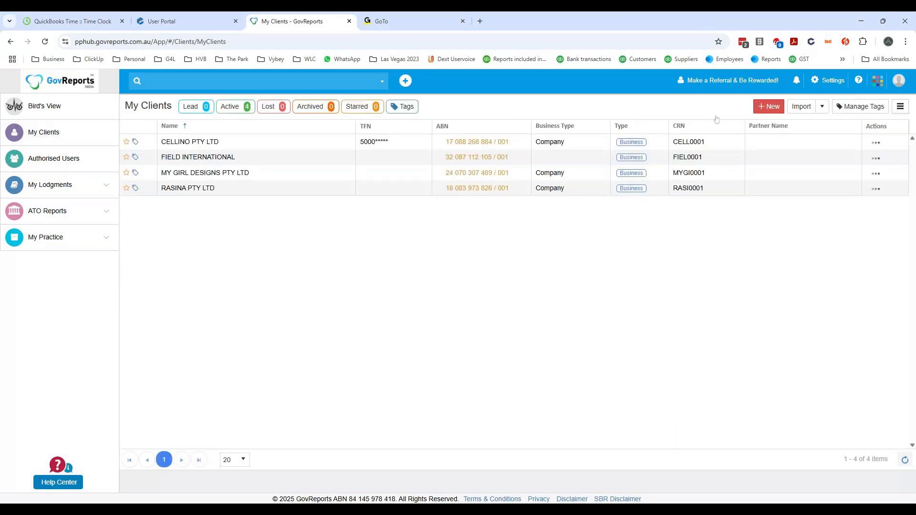
pyautogui.click(771, 106)
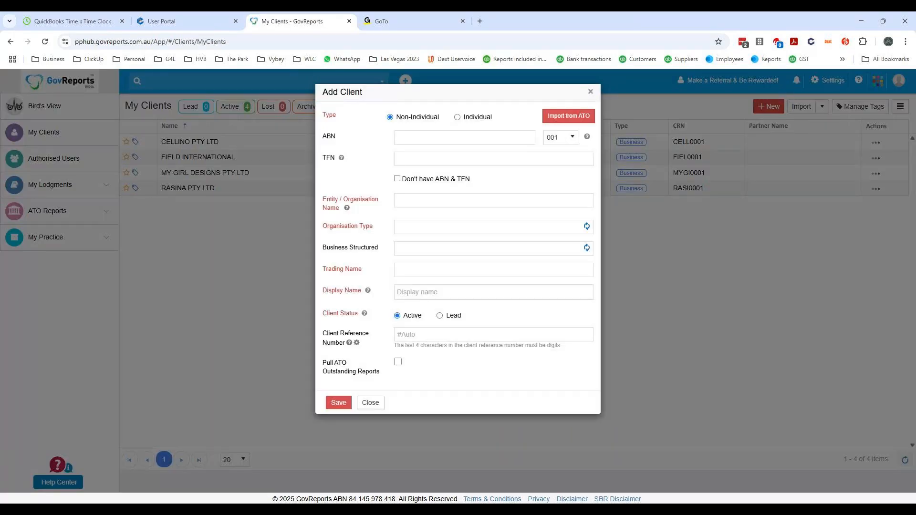
pyautogui.click(458, 137)
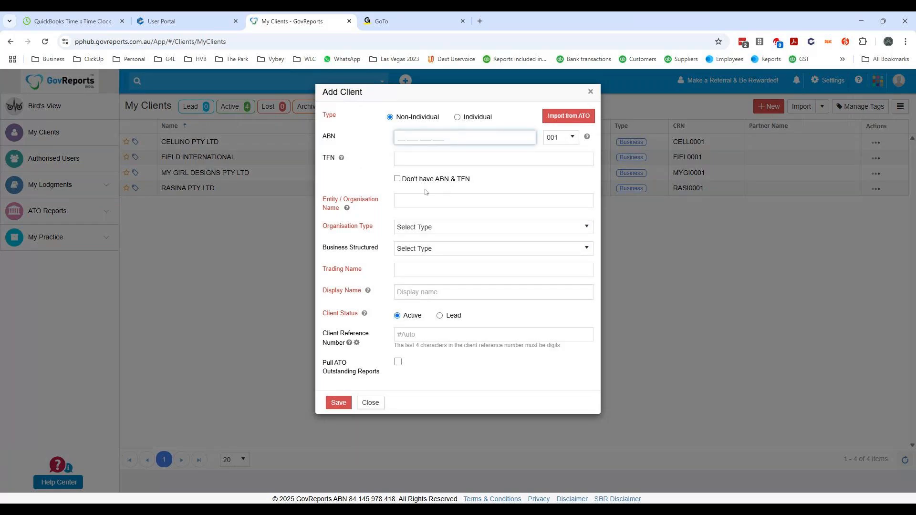
pyautogui.click(397, 178)
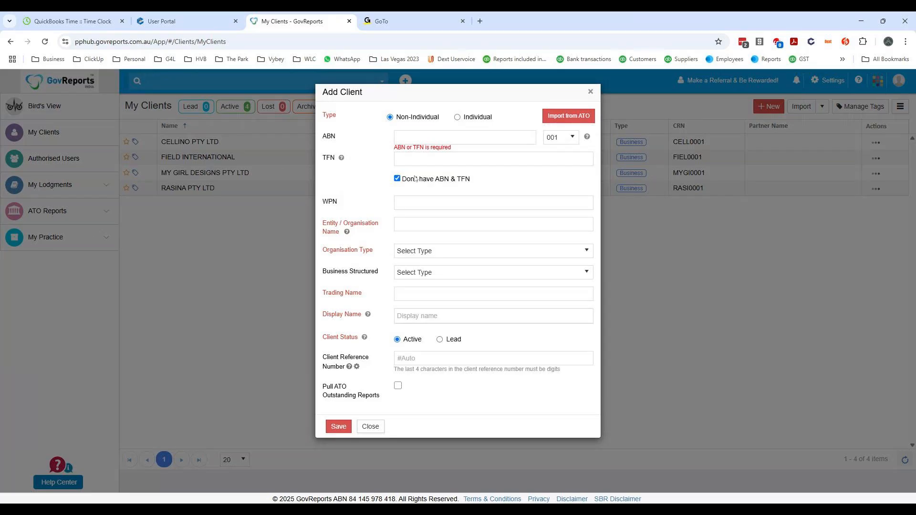
pyautogui.click(591, 93)
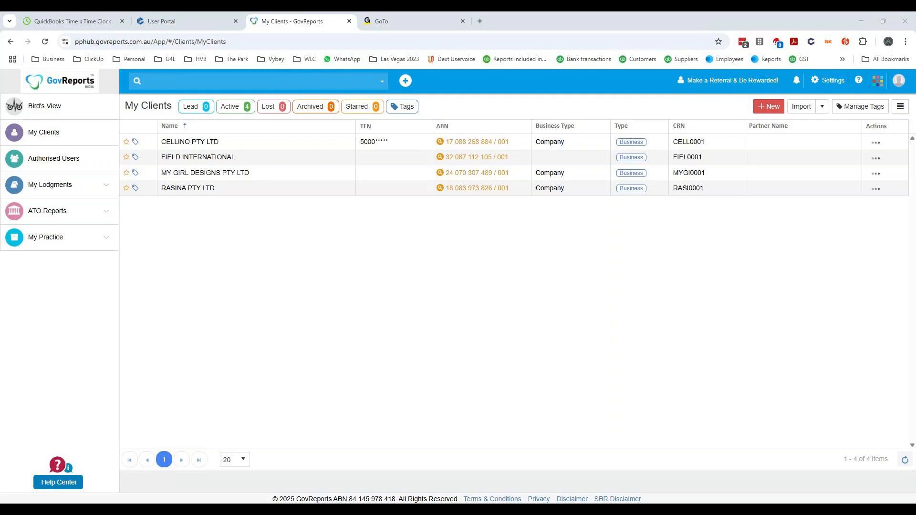
# - Open RASINA PTY LTD's Weekly wages job J00002 from My Tasks and show its task checklists
pyautogui.click(43, 241)
pyautogui.click(69, 264)
pyautogui.click(66, 321)
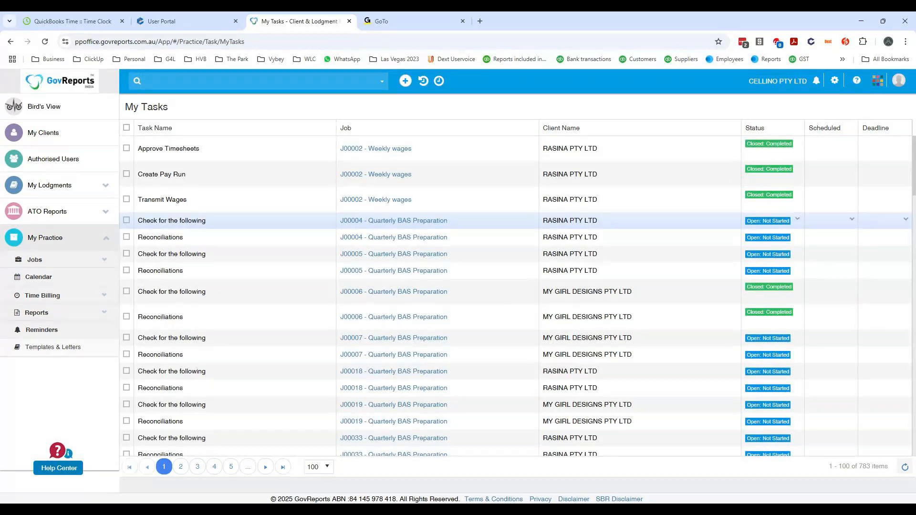
pyautogui.click(375, 150)
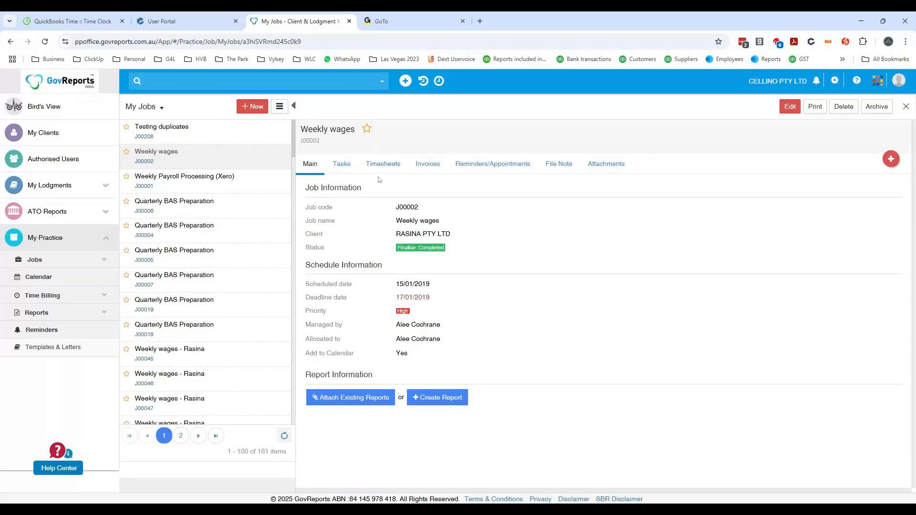
pyautogui.click(342, 165)
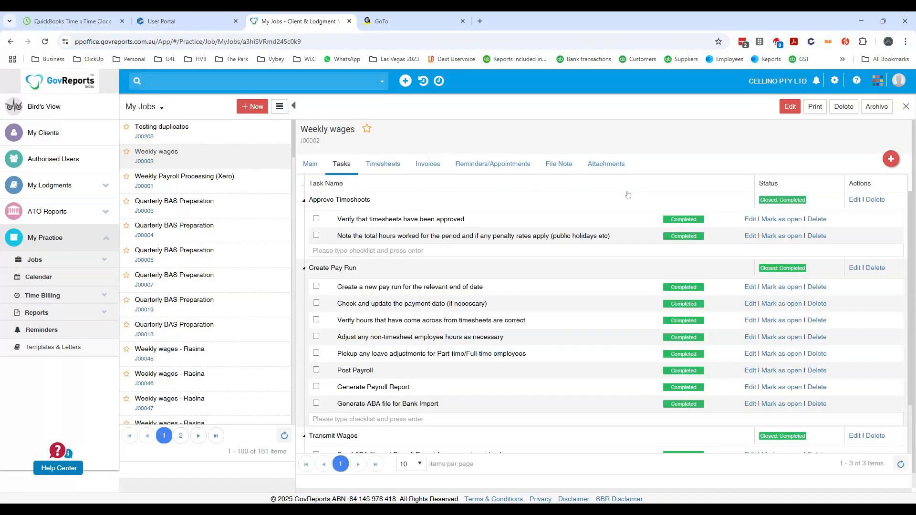
# - Print the Weekly wages job report and open JobStatus.pdf to review its tasks and checklists
pyautogui.click(815, 107)
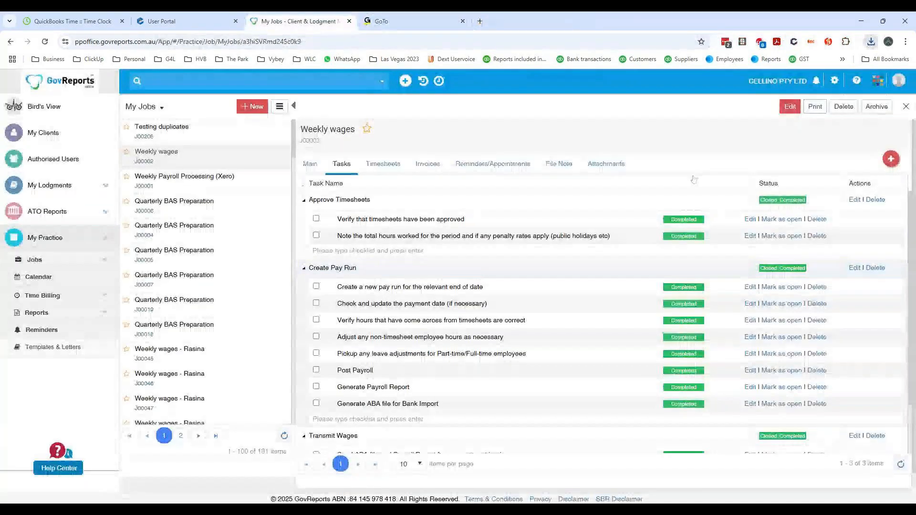
pyautogui.click(786, 70)
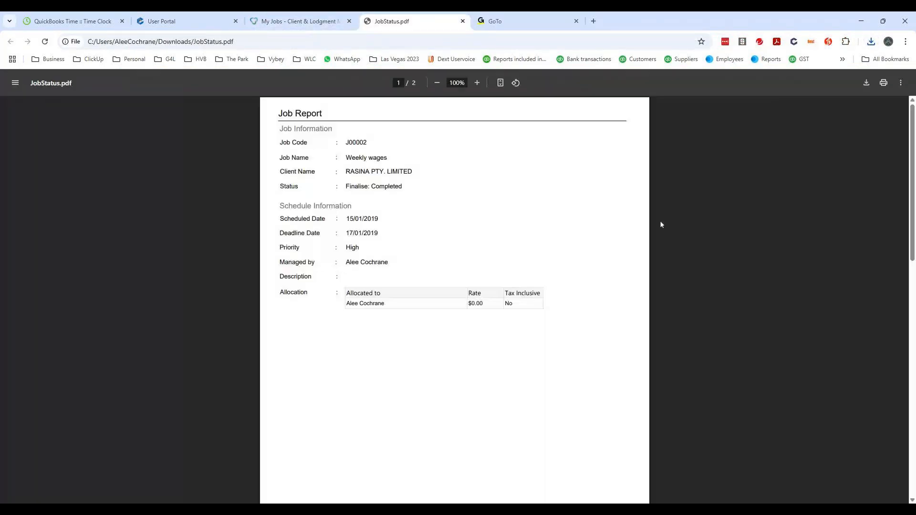
pyautogui.scroll(-5, 406, 310)
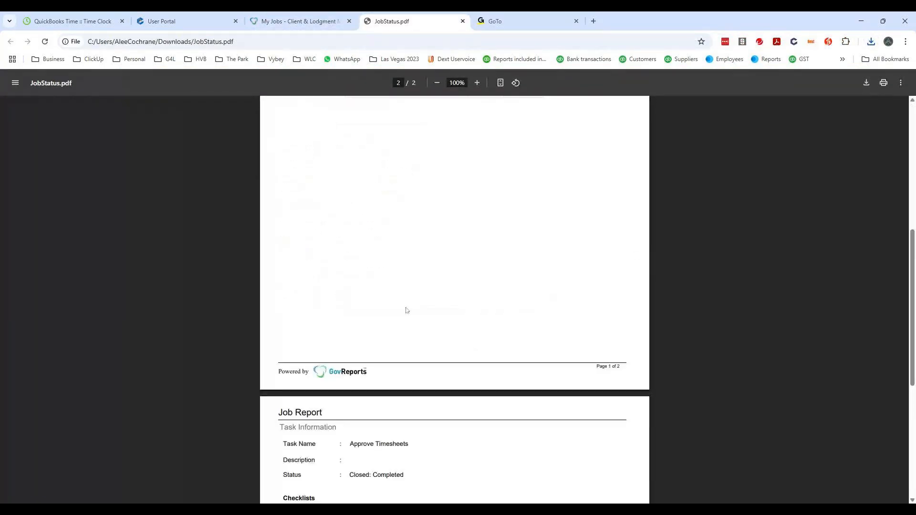
pyautogui.scroll(-8, 407, 310)
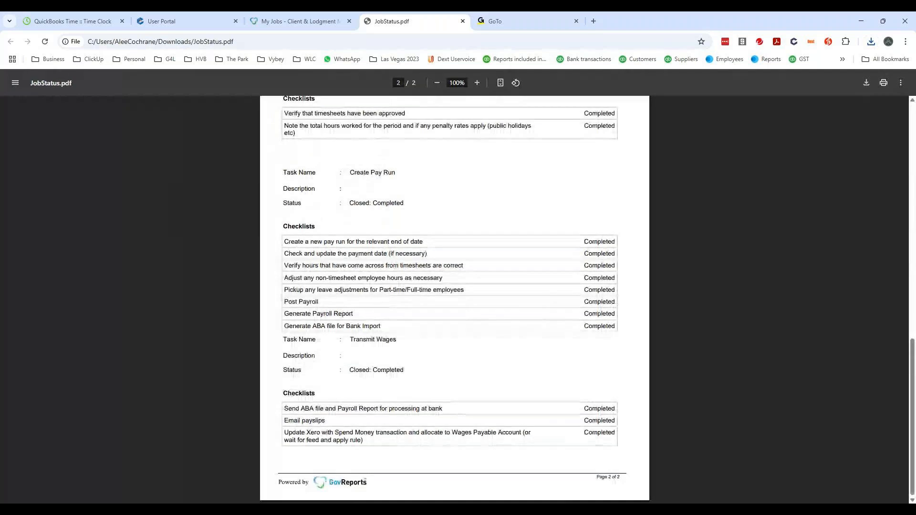
pyautogui.scroll(5, 418, 301)
pyautogui.scroll(-5, 419, 302)
pyautogui.scroll(-1, 419, 302)
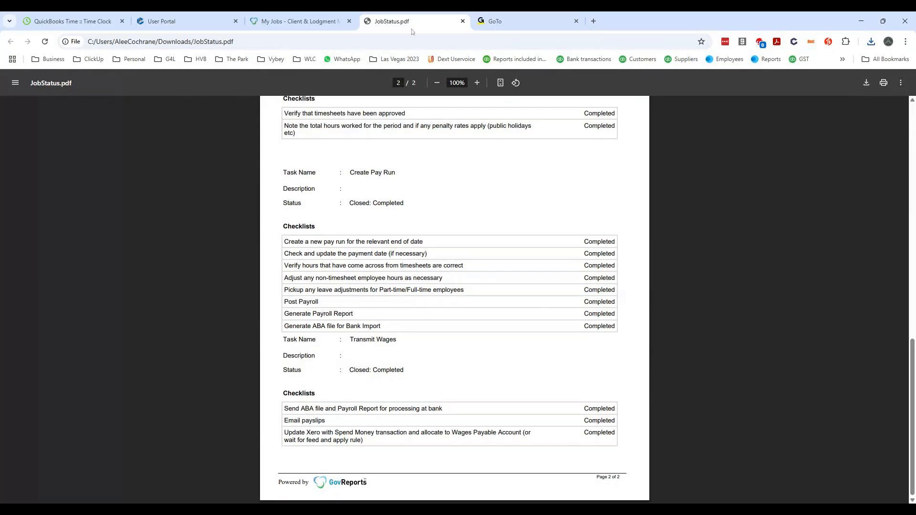
# - Close JobStatus.pdf and review the Weekly wages job's task checklists from Approve Timesheets through Transmit Wages
pyautogui.click(463, 21)
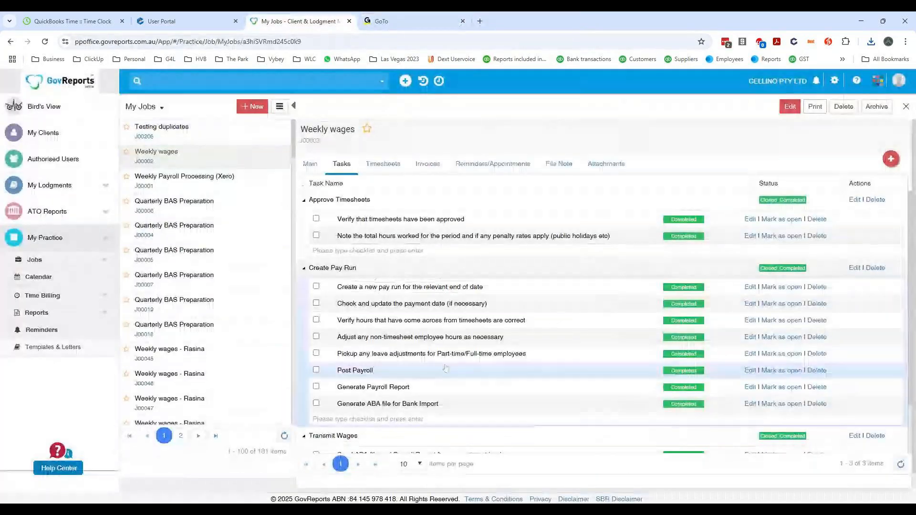
pyautogui.scroll(-2, 553, 339)
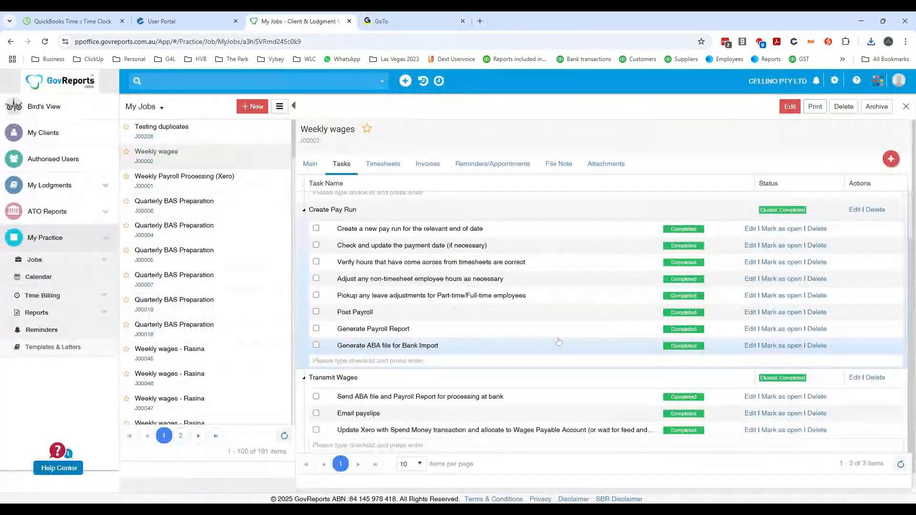
pyautogui.scroll(2, 558, 342)
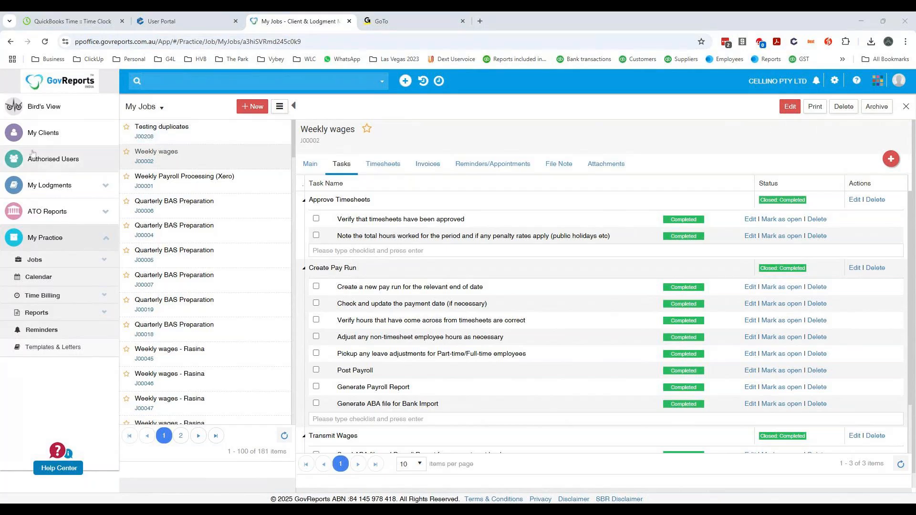
# - Open the My Clients list, view the blank Add Client form, and close it without saving
pyautogui.click(47, 139)
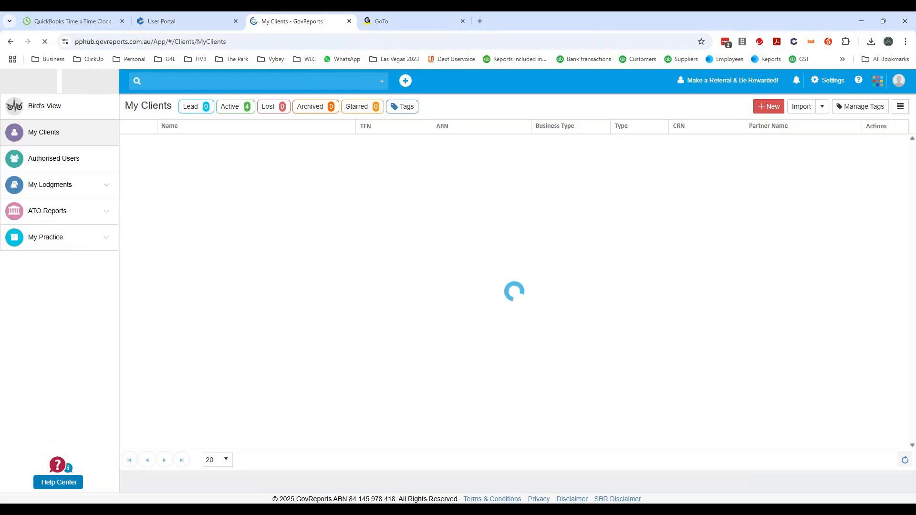
pyautogui.click(769, 106)
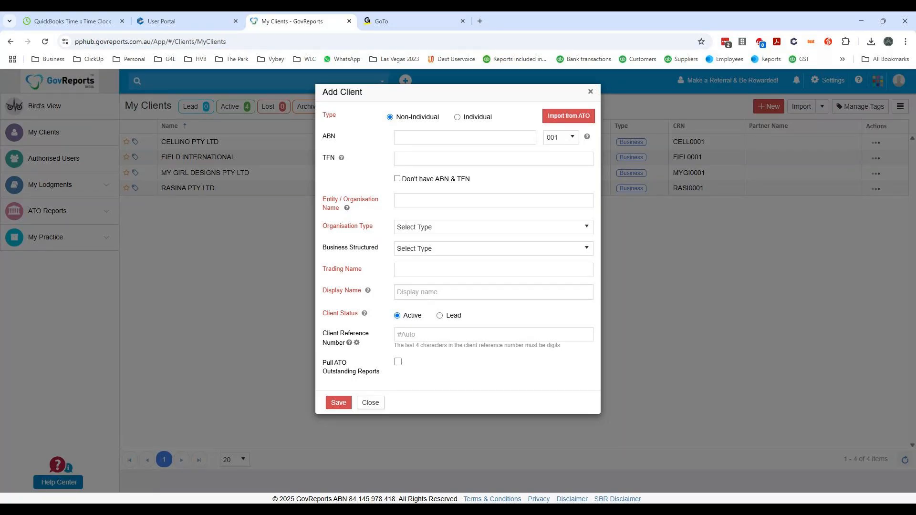
pyautogui.click(590, 91)
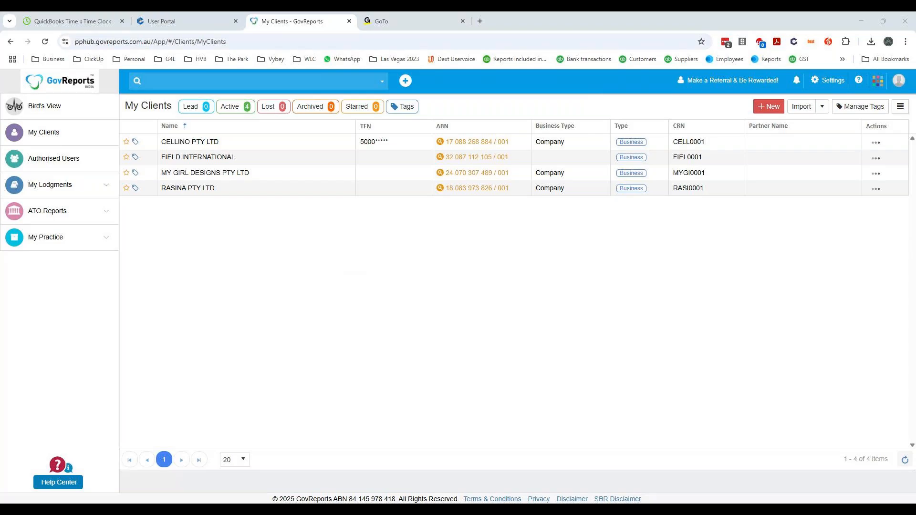
# - Open the Help Center's User Guide at the Templates & Letters topic of the My Practice section
pyautogui.click(859, 80)
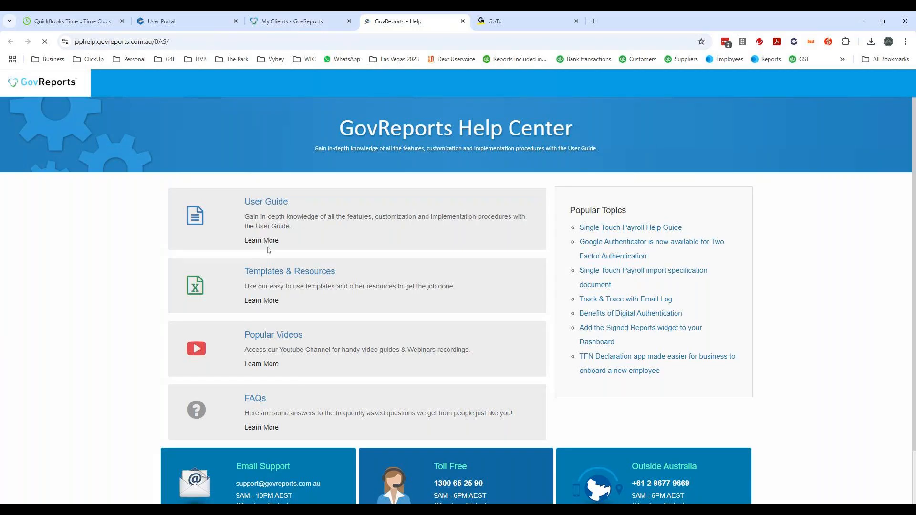
pyautogui.click(274, 202)
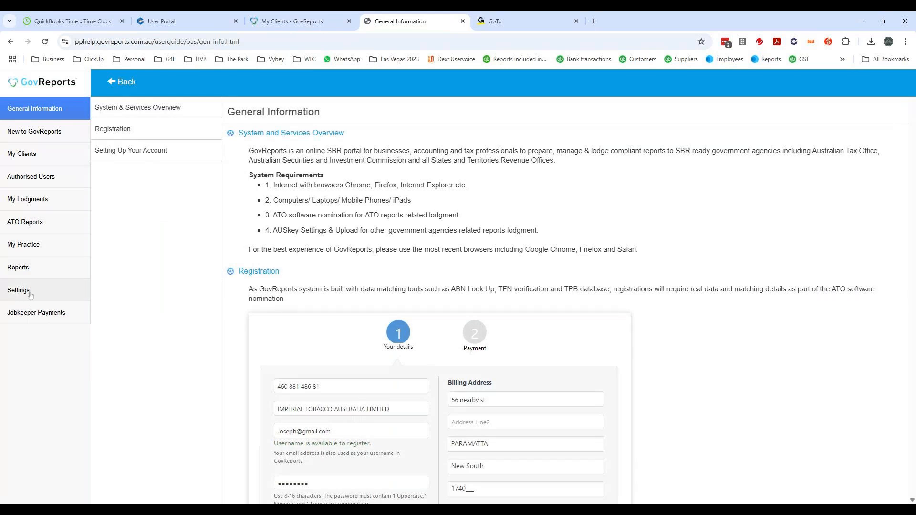
pyautogui.click(41, 247)
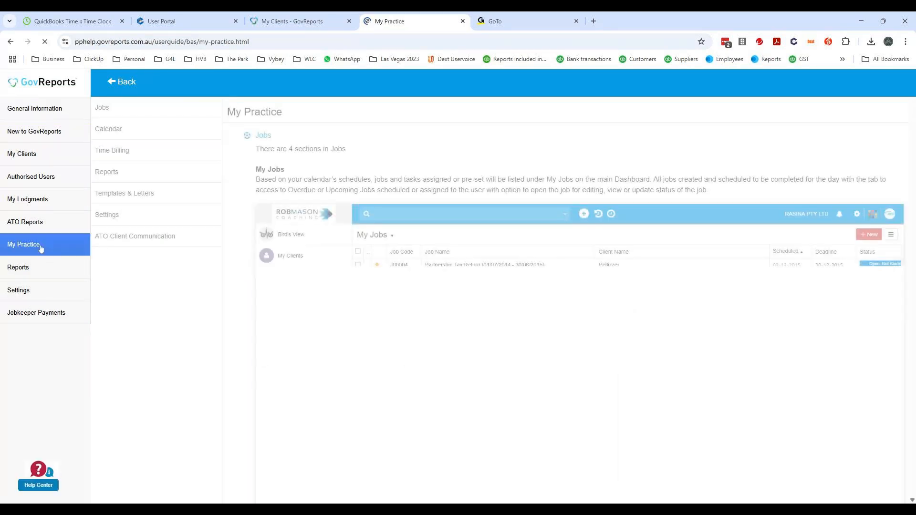
pyautogui.click(125, 194)
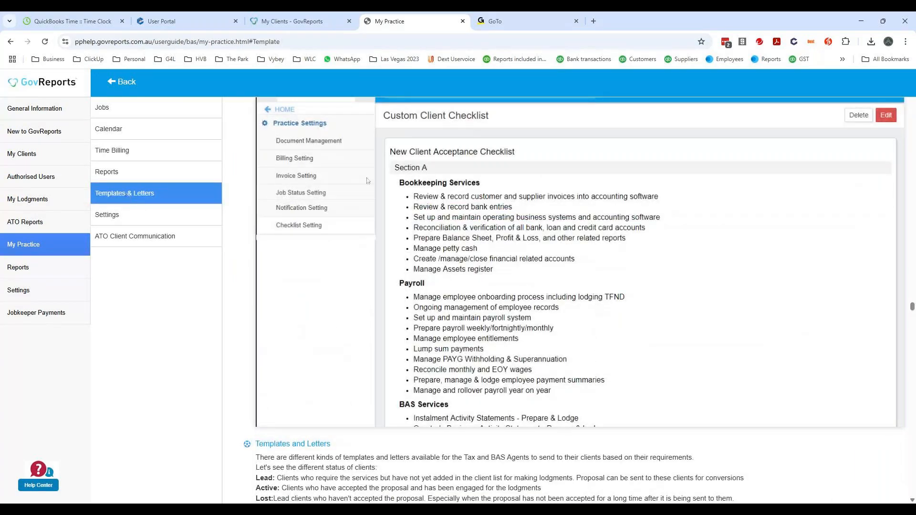
# - Read the Templates & Letters guide, covering client statuses, adding letters and templates, placeholders, and customising New Client Services
pyautogui.scroll(-2, 499, 186)
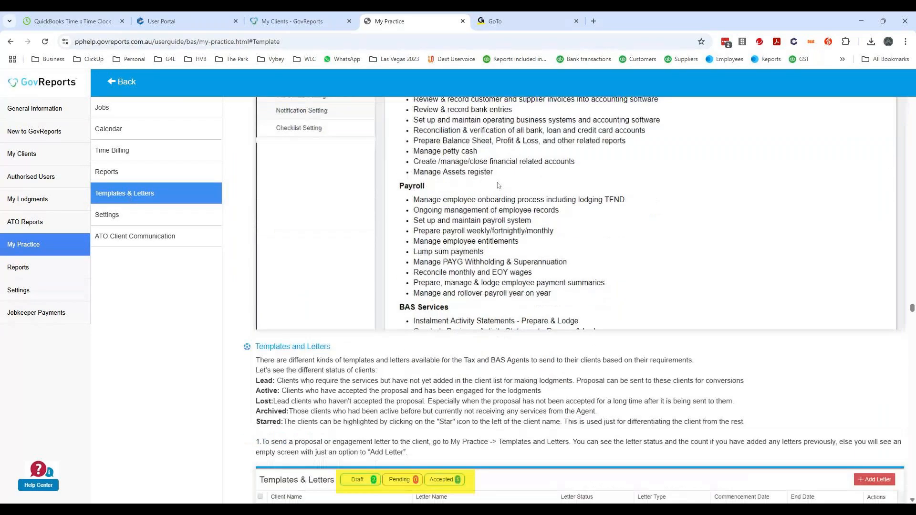
pyautogui.scroll(-4, 499, 186)
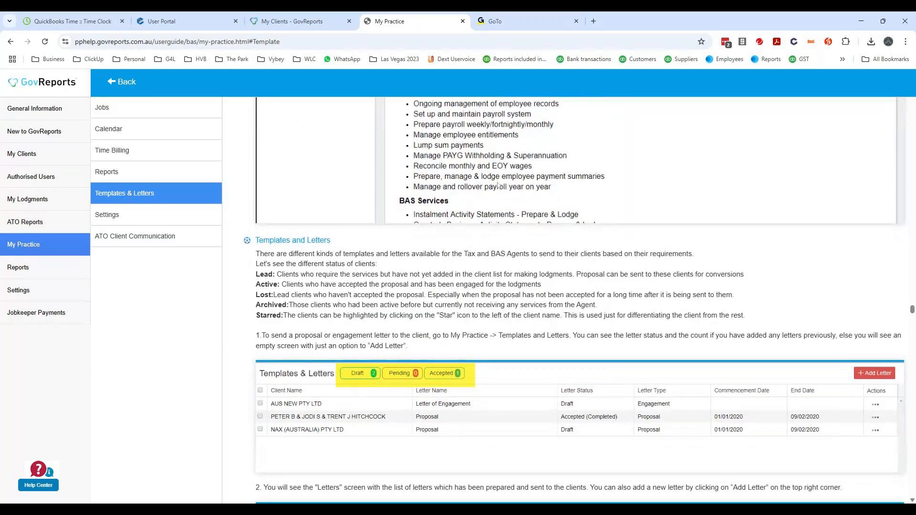
pyautogui.scroll(-12, 499, 185)
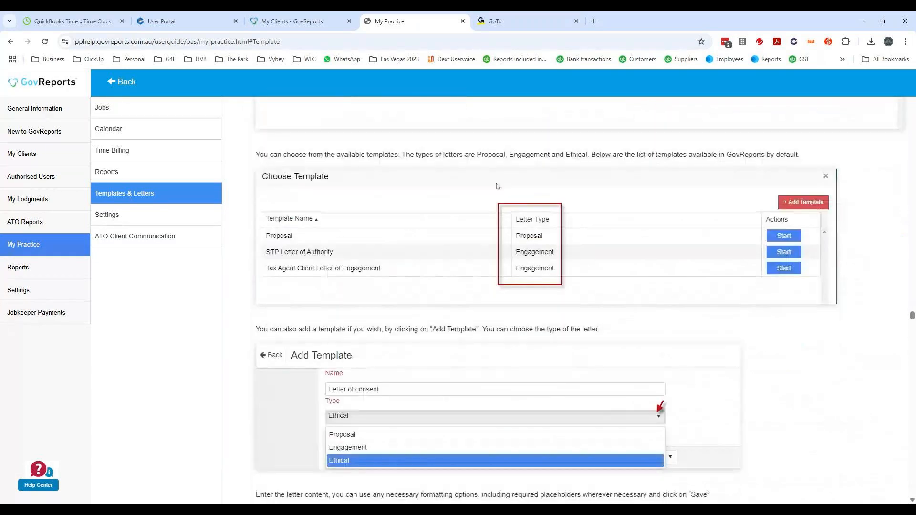
pyautogui.scroll(-5, 498, 186)
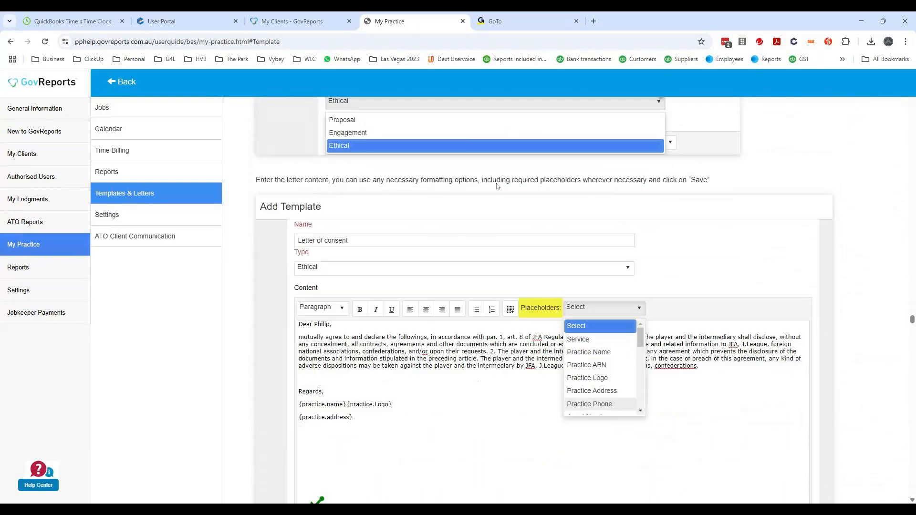
pyautogui.scroll(-5, 497, 186)
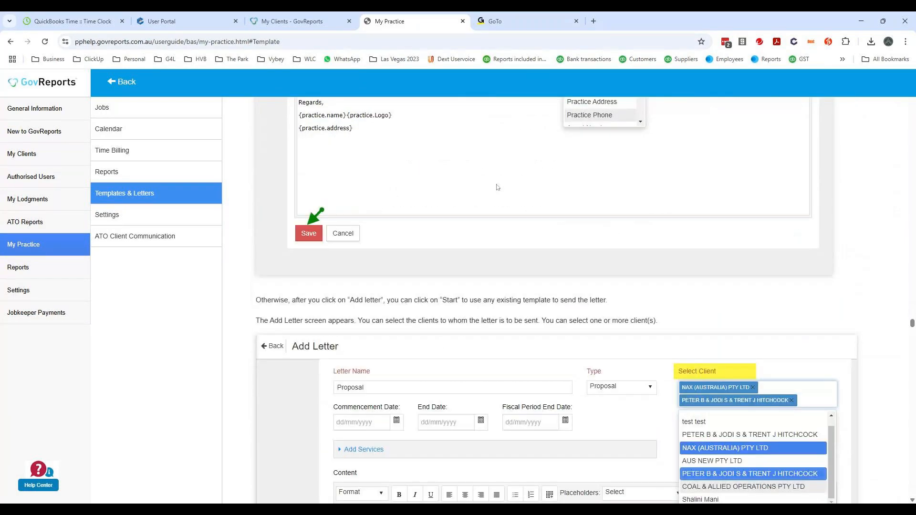
pyautogui.scroll(-8, 498, 187)
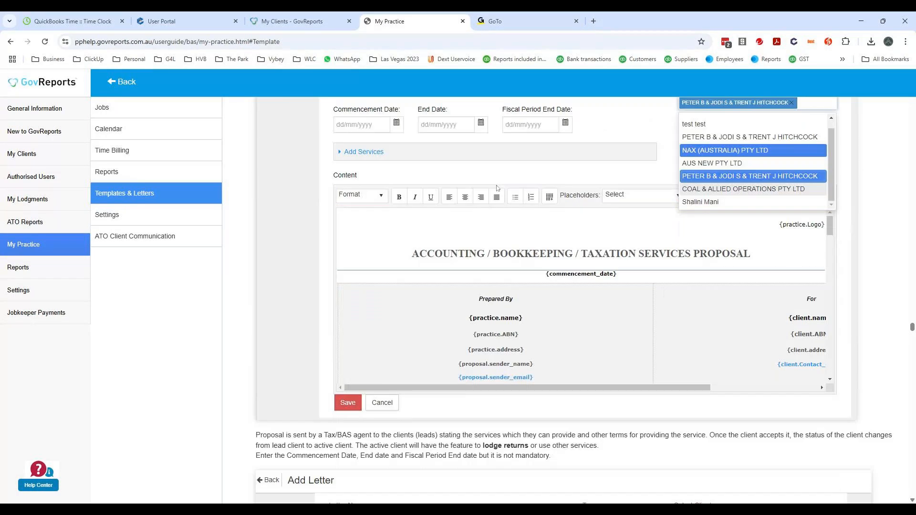
pyautogui.scroll(-12, 498, 187)
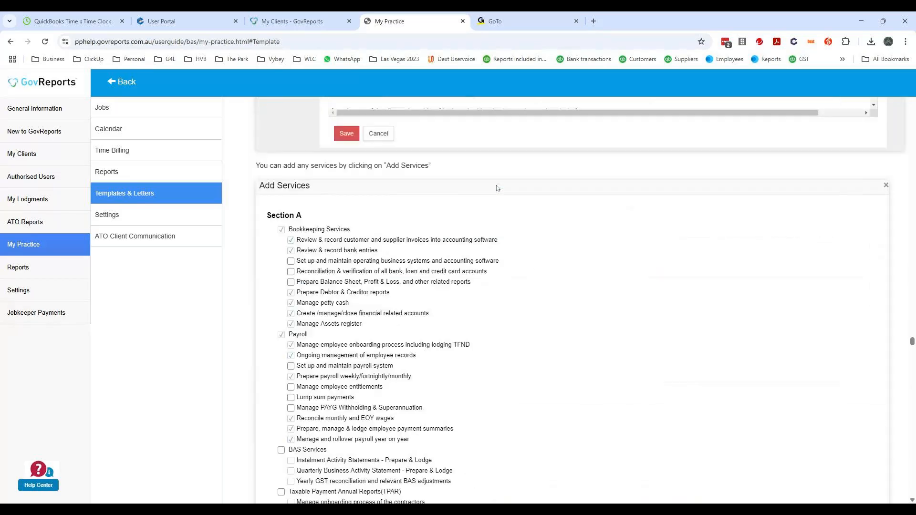
pyautogui.scroll(-10, 496, 190)
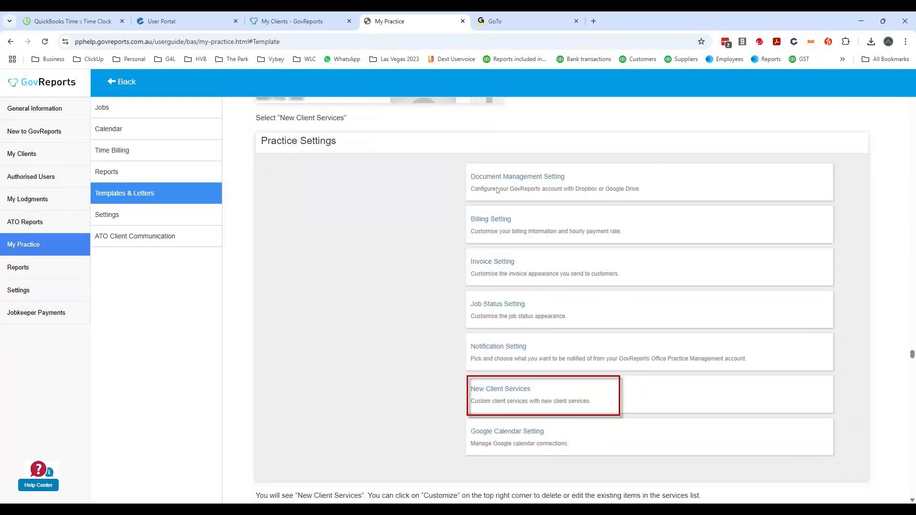
pyautogui.scroll(-8, 496, 190)
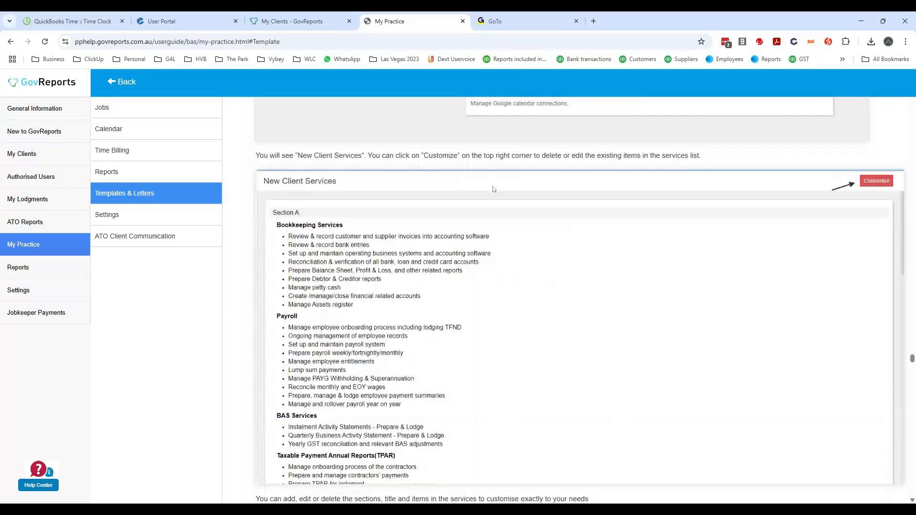
pyautogui.scroll(-1, 493, 189)
pyautogui.scroll(-15, 493, 189)
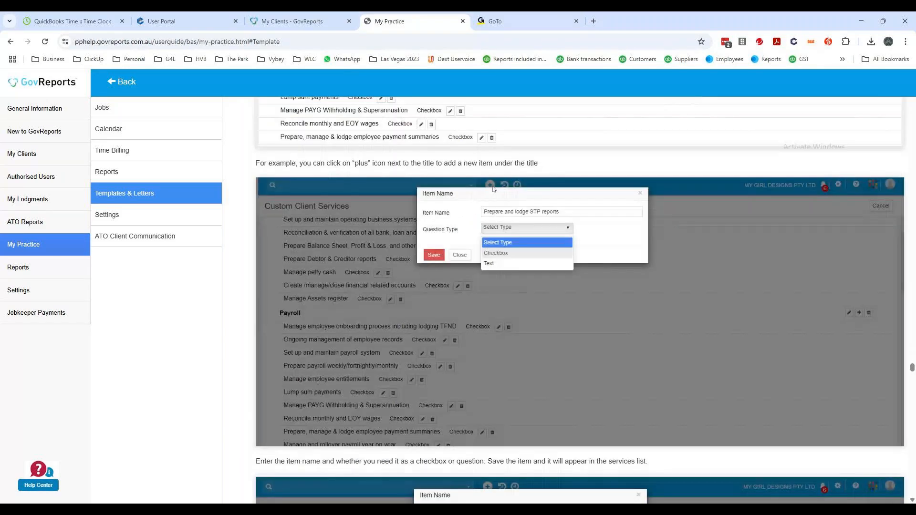
pyautogui.scroll(-6, 493, 190)
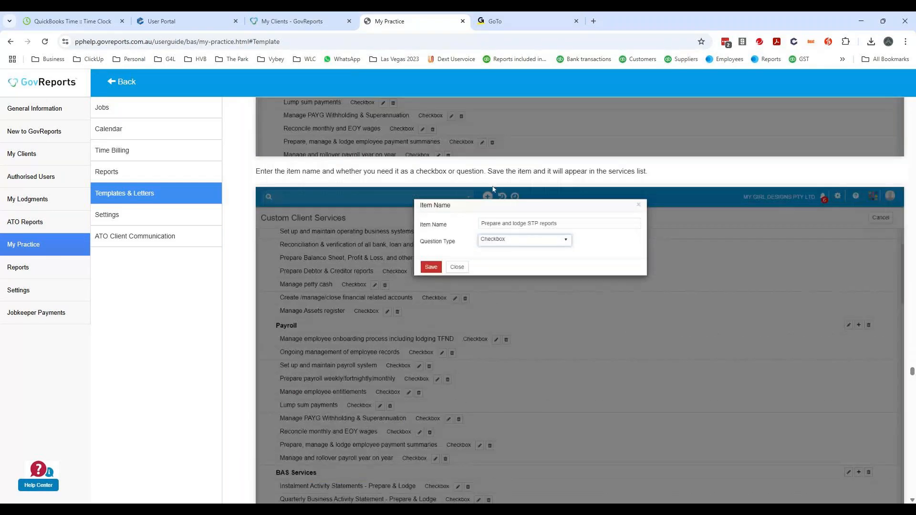
pyautogui.scroll(-7, 493, 189)
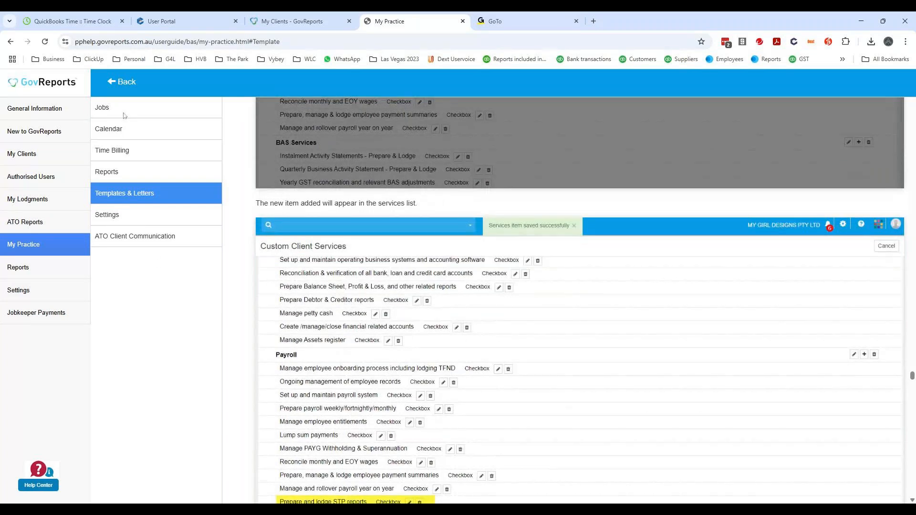
# - Open the guide's Jobs topic and read about My Jobs, Scheduled Jobs, tasks, and default and custom task templates
pyautogui.click(101, 110)
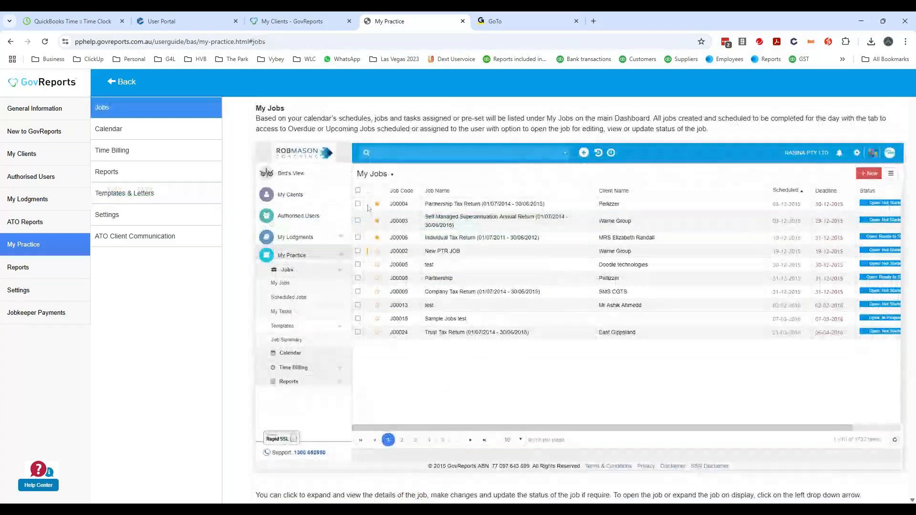
pyautogui.scroll(-9, 368, 209)
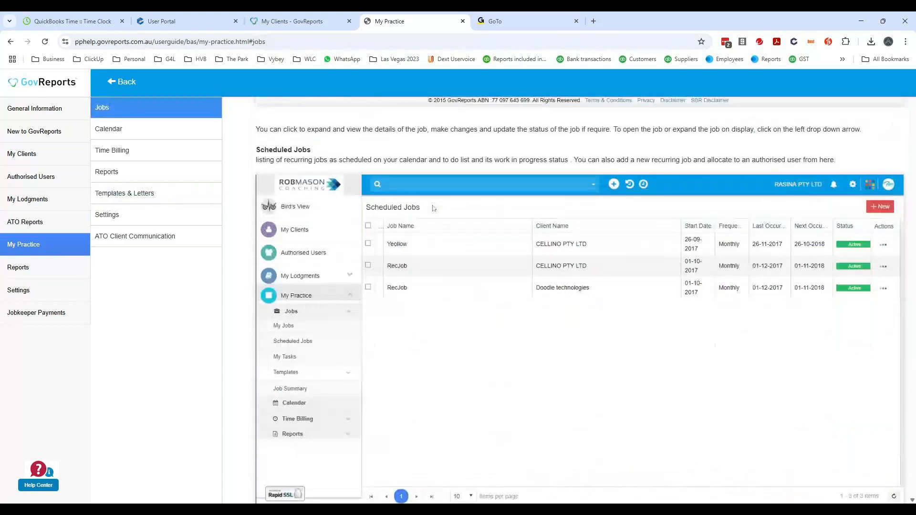
pyautogui.scroll(-12, 433, 208)
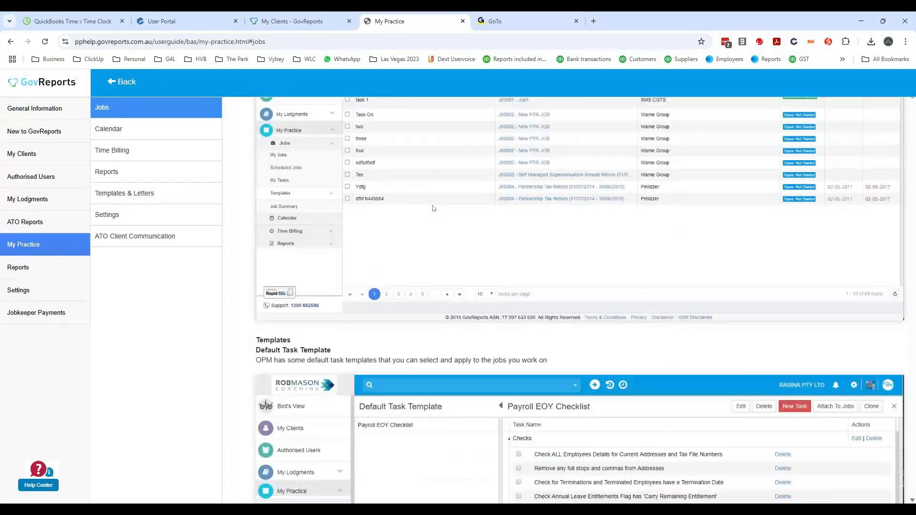
pyautogui.scroll(-4, 433, 208)
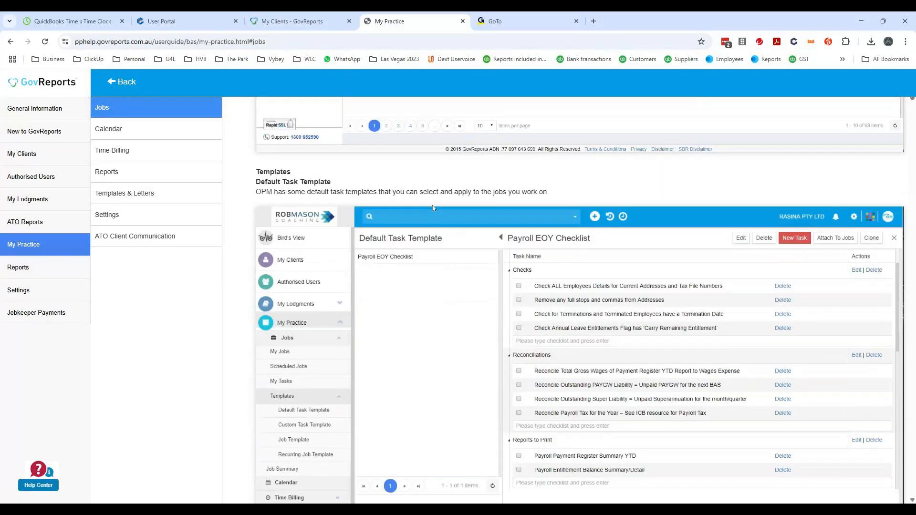
pyautogui.scroll(-4, 433, 208)
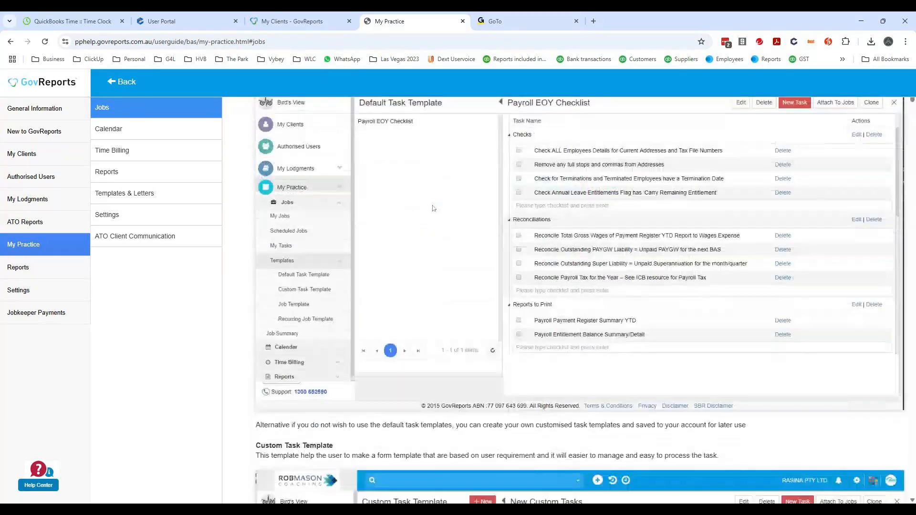
pyautogui.scroll(-4, 433, 208)
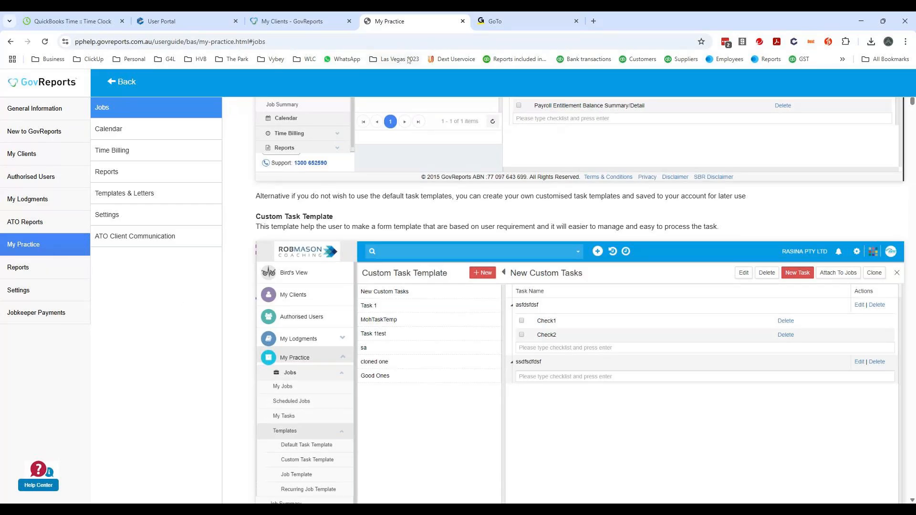
# - Close the user guide and open the Bird's View dashboard
pyautogui.click(463, 21)
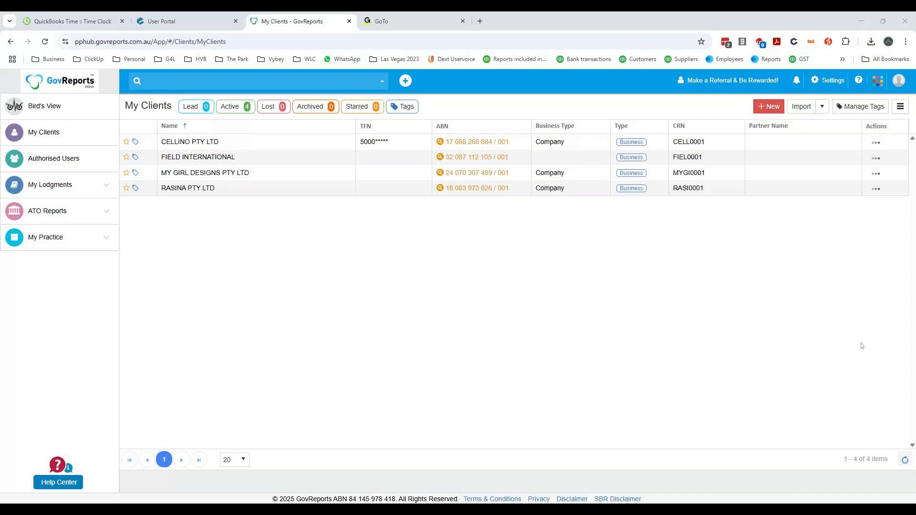
pyautogui.click(62, 113)
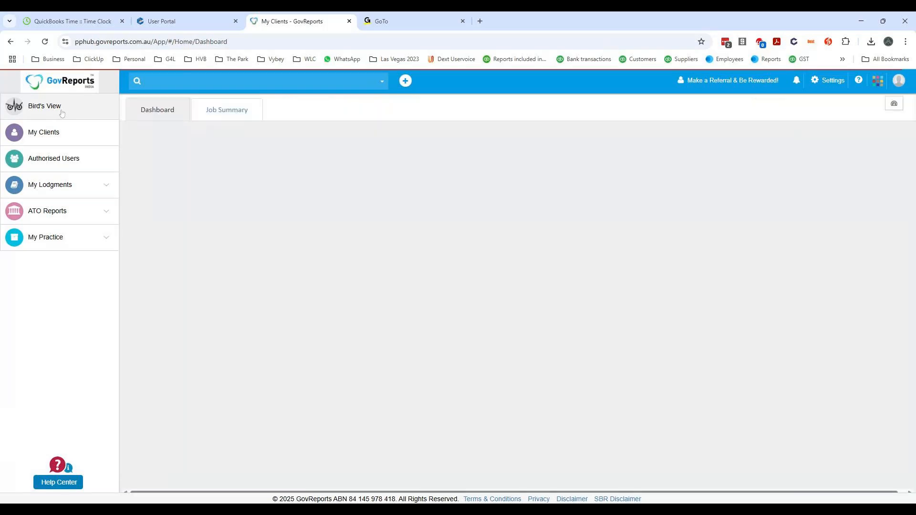